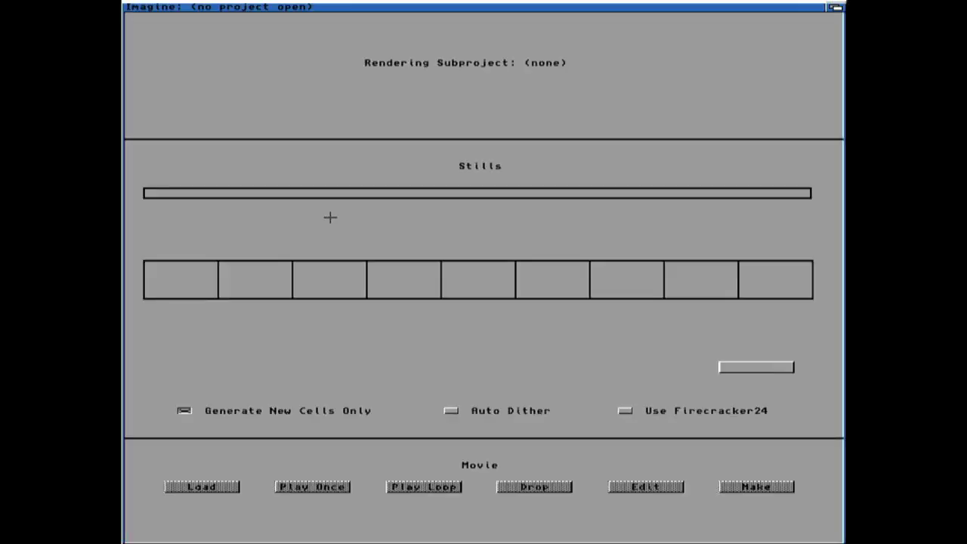
# Open the Detail Editor and enlarge the Front view to fill the workspace
pyautogui.rightClick(152, 5)
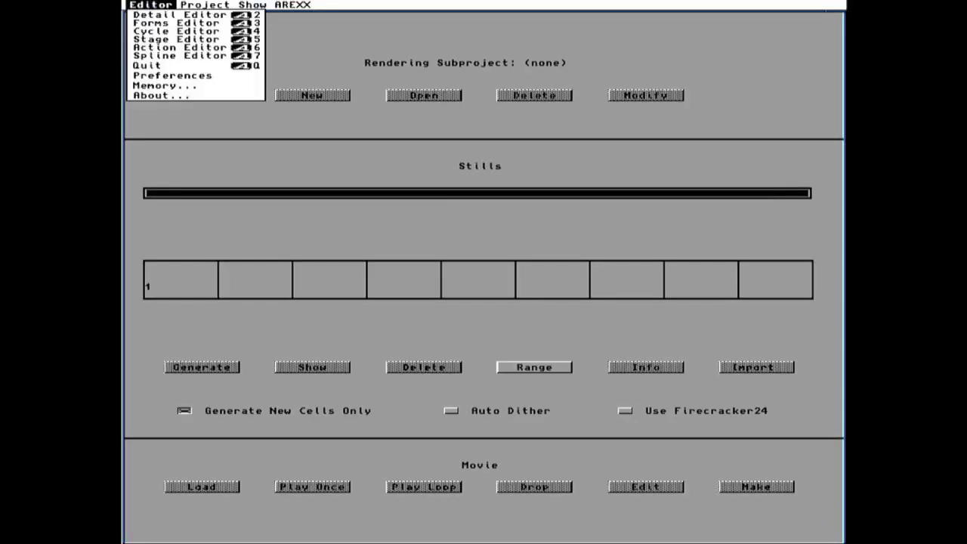
pyautogui.moveTo(151, 6); pyautogui.dragTo(179, 14, button='right')
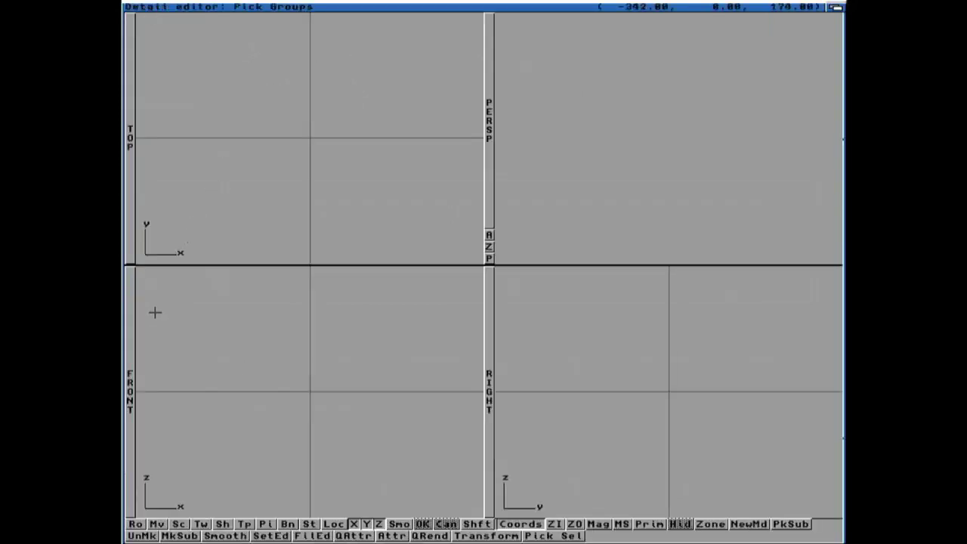
pyautogui.click(132, 295)
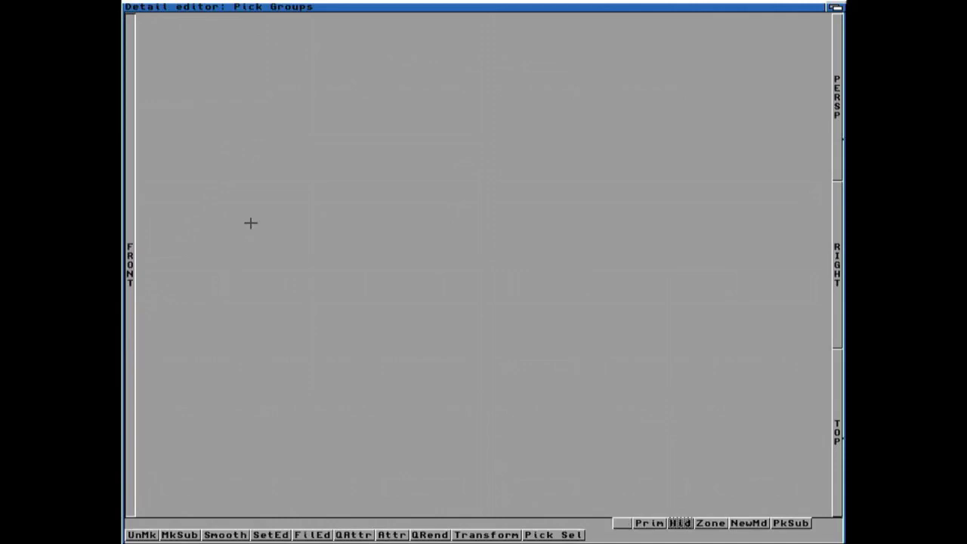
# Load Youtube-Bell-Icon-2.iff from DH1:3D-Data/Cloche as the backdrop of the Front view
pyautogui.moveTo(285, 37); pyautogui.dragTo(248, 104, button='right')
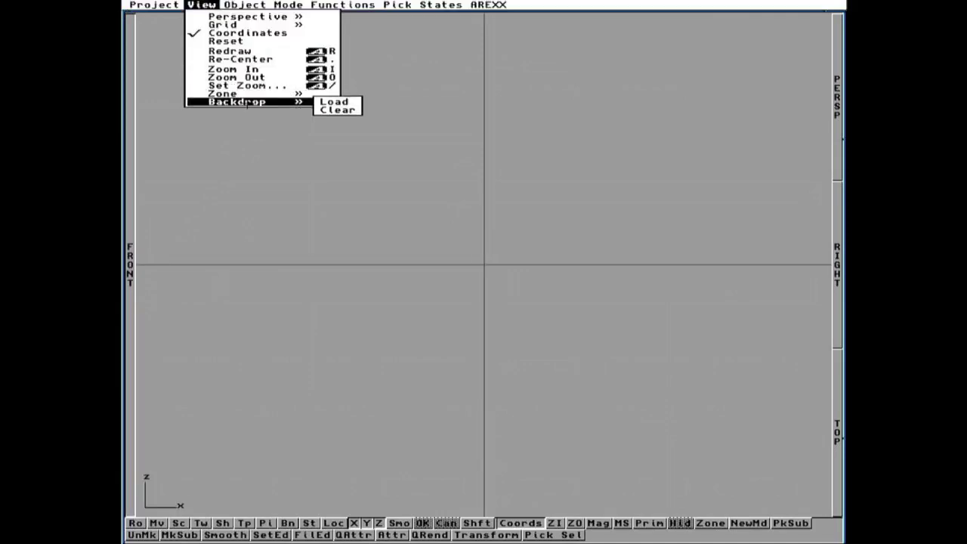
pyautogui.moveTo(318, 102); pyautogui.dragTo(332, 101, button='right')
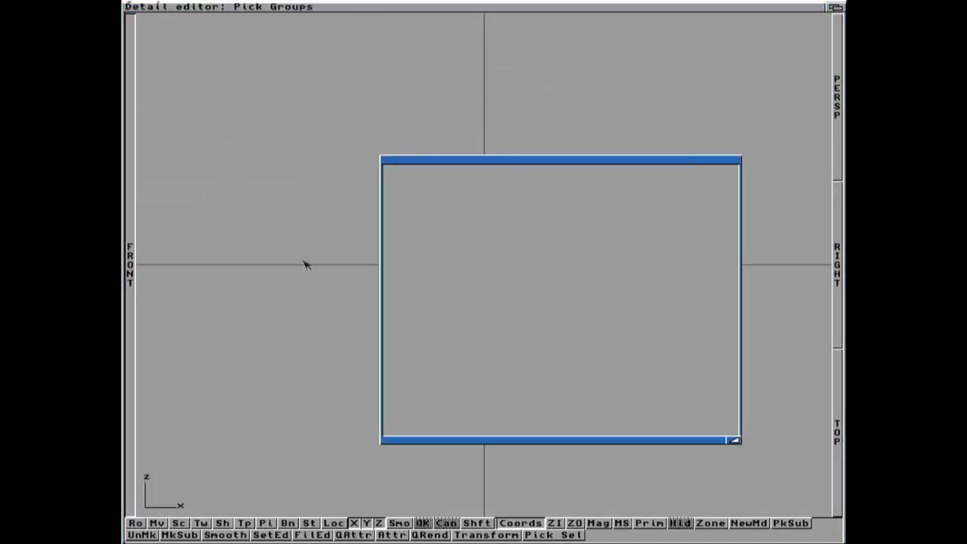
pyautogui.click(517, 430)
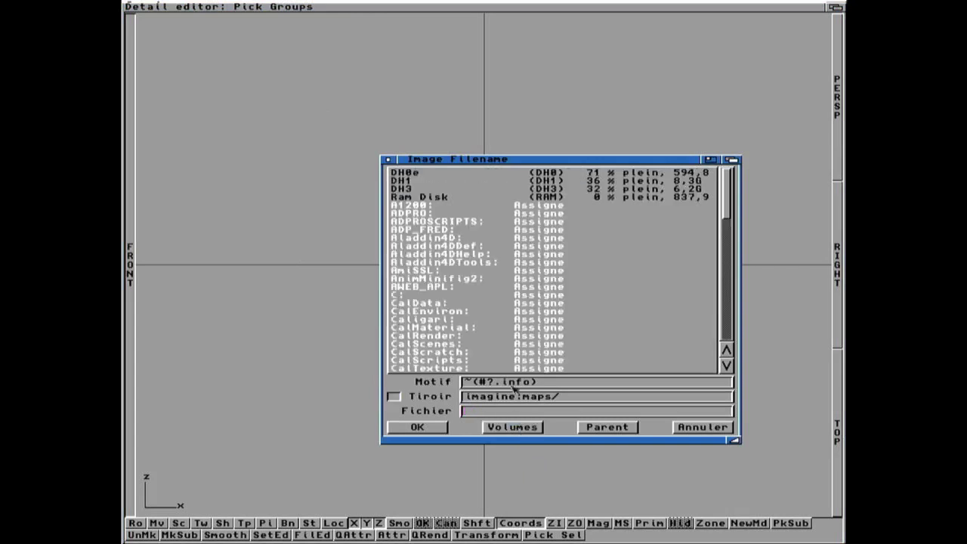
pyautogui.click(415, 181)
pyautogui.click(415, 175)
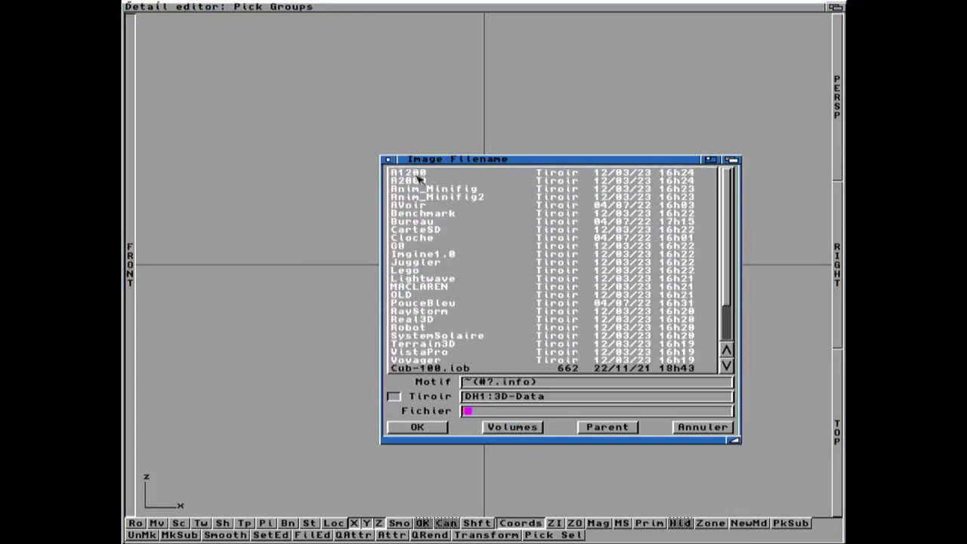
pyautogui.click(416, 239)
pyautogui.click(468, 182)
pyautogui.click(427, 428)
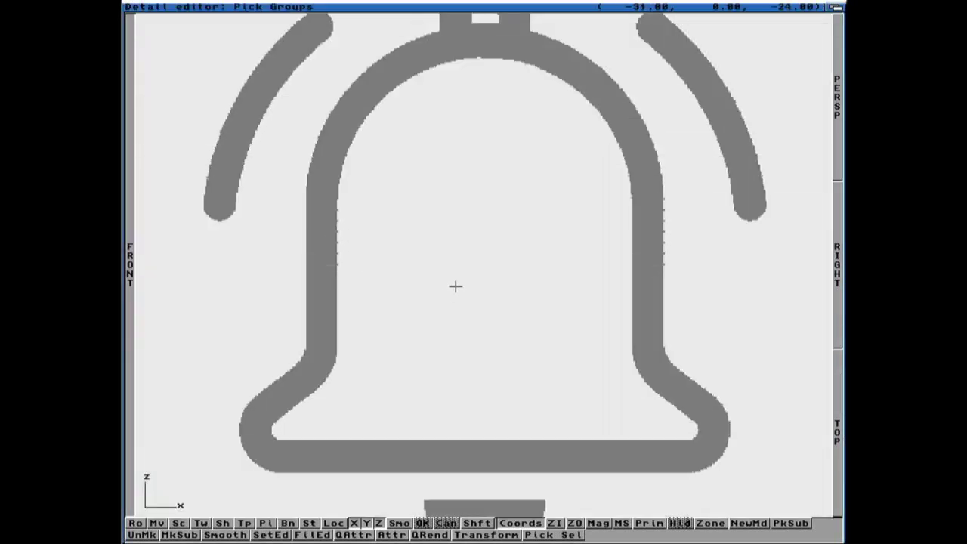
# Add an axis at the origin and rename the object Cloche in its attributes
pyautogui.moveTo(326, 48); pyautogui.dragTo(342, 60, button='right')
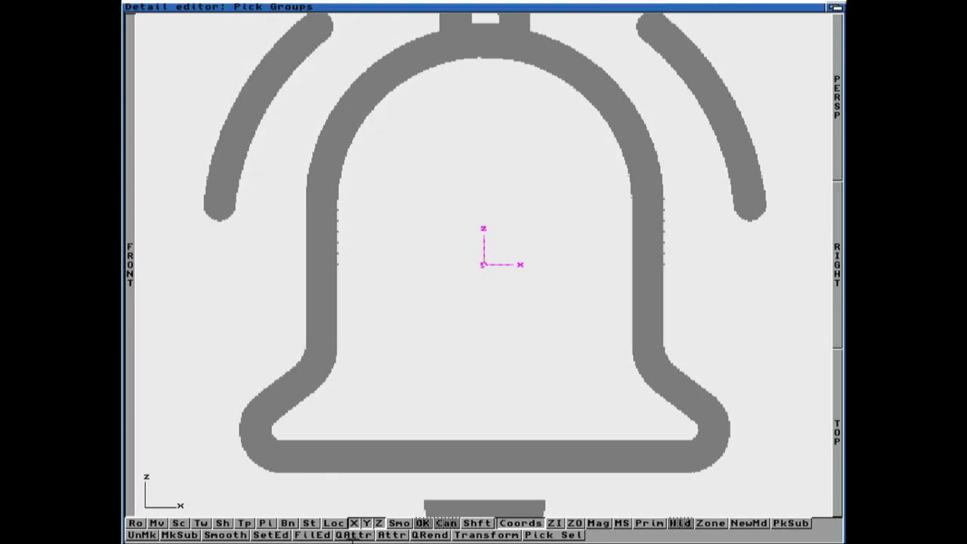
pyautogui.click(385, 535)
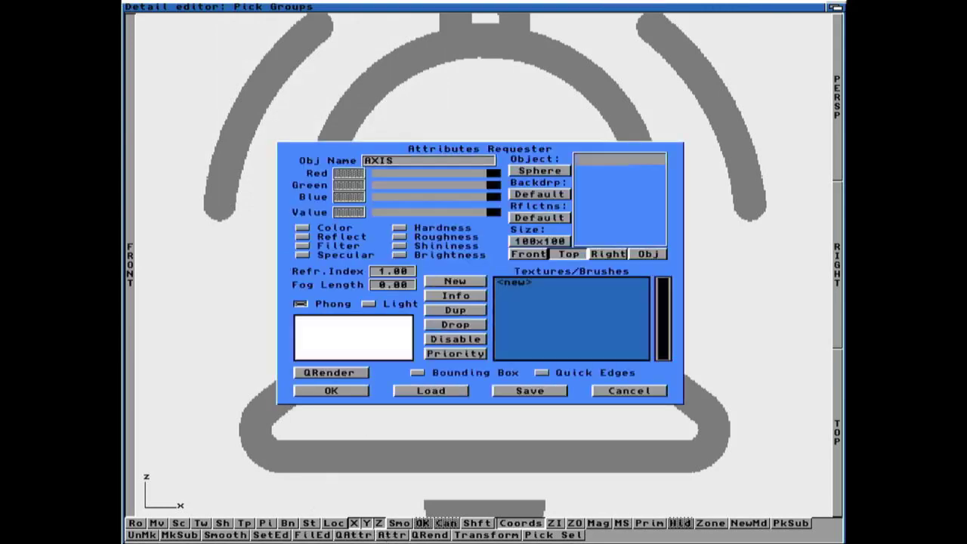
pyautogui.press('BackSpace')
pyautogui.press('BackSpace')
pyautogui.press('BackSpace')
pyautogui.press('BackSpace')
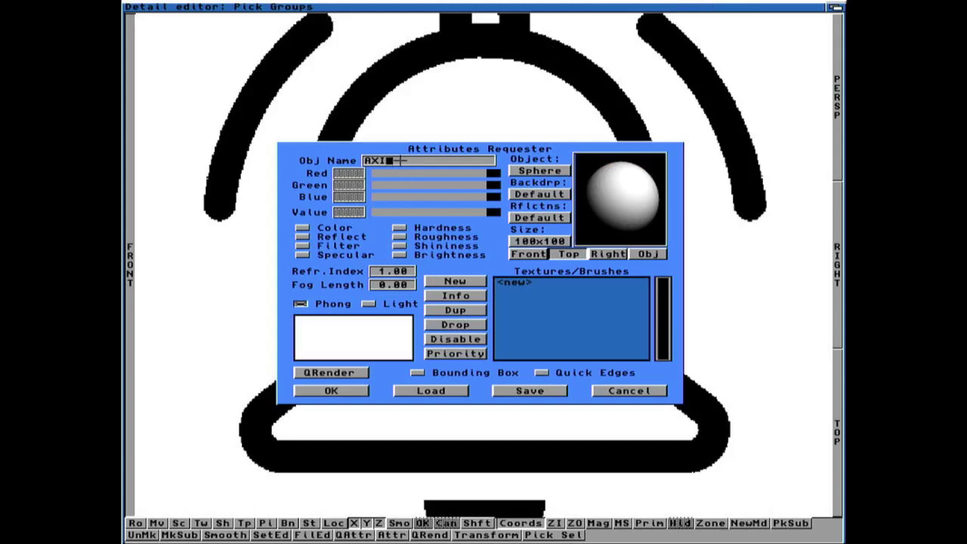
pyautogui.write('Cloche')
pyautogui.press('Return')
pyautogui.click(334, 390)
# Add lines to the Cloche object tracing the outer edge of the bell's right half, from the top centre down around the lower lip
pyautogui.moveTo(422, 160); pyautogui.dragTo(431, 53, button='right')
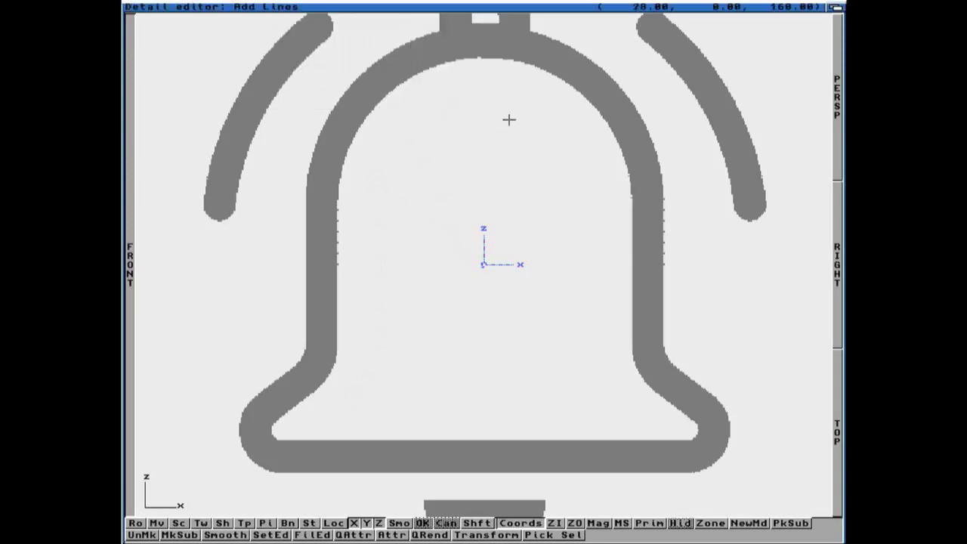
pyautogui.click(487, 22)
pyautogui.click(601, 68)
pyautogui.click(616, 82)
pyautogui.click(632, 101)
pyautogui.click(648, 129)
pyautogui.click(656, 152)
pyautogui.click(664, 182)
pyautogui.click(664, 240)
pyautogui.click(665, 347)
pyautogui.click(670, 363)
pyautogui.click(677, 370)
pyautogui.click(716, 397)
pyautogui.click(725, 409)
pyautogui.click(729, 417)
pyautogui.click(731, 432)
pyautogui.click(728, 446)
pyautogui.click(715, 464)
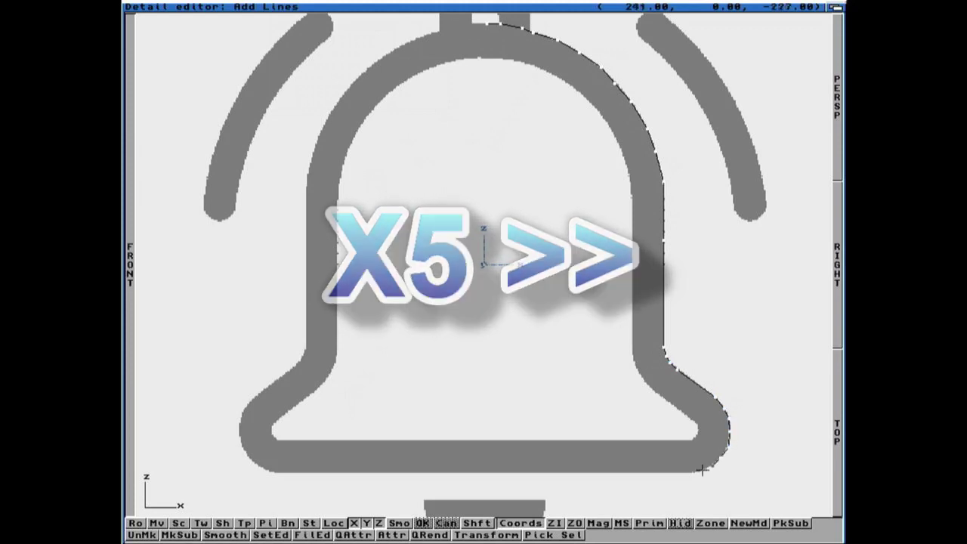
pyautogui.click(705, 470)
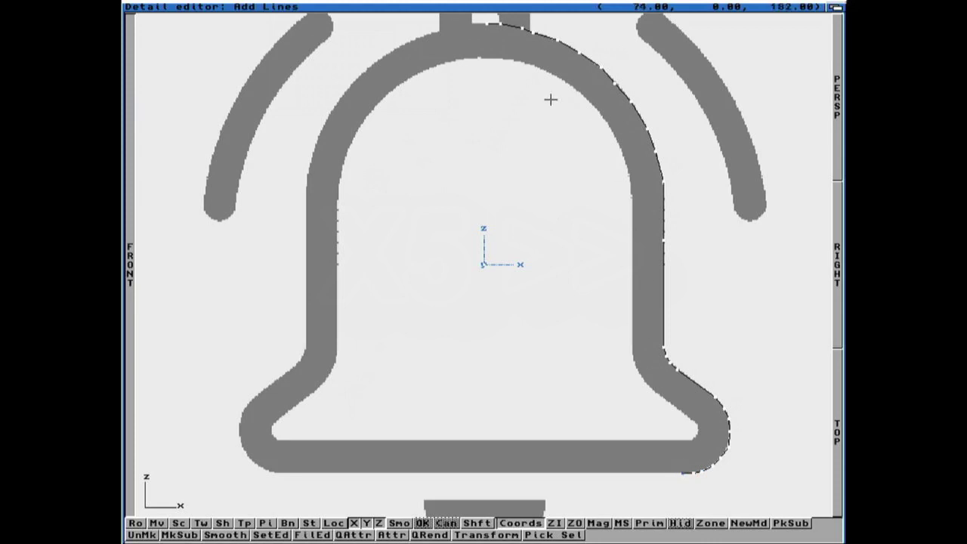
# Adjust individual points along the traced contour so it follows the backdrop's outer edge, and return to object picking
pyautogui.moveTo(514, 52); pyautogui.dragTo(446, 50, button='right')
pyautogui.press('m')
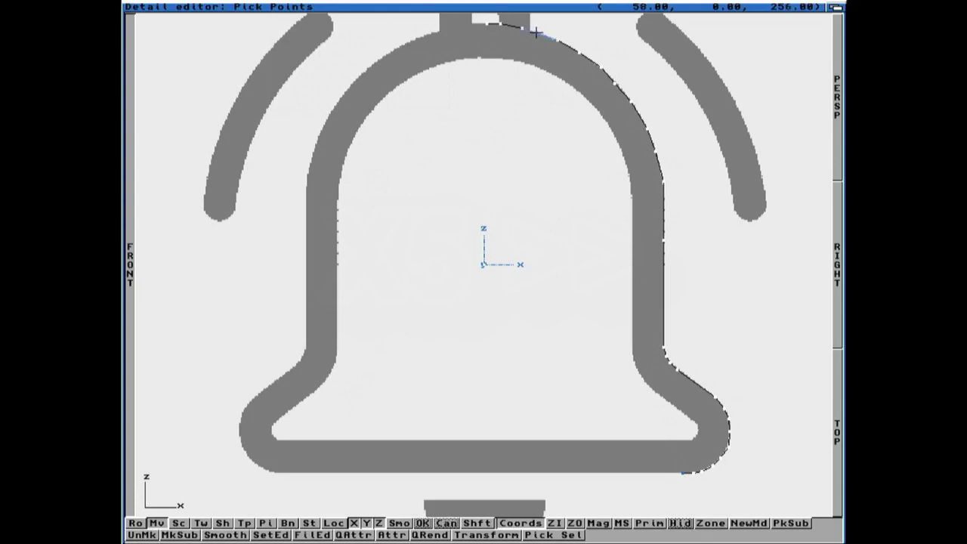
pyautogui.press('space')
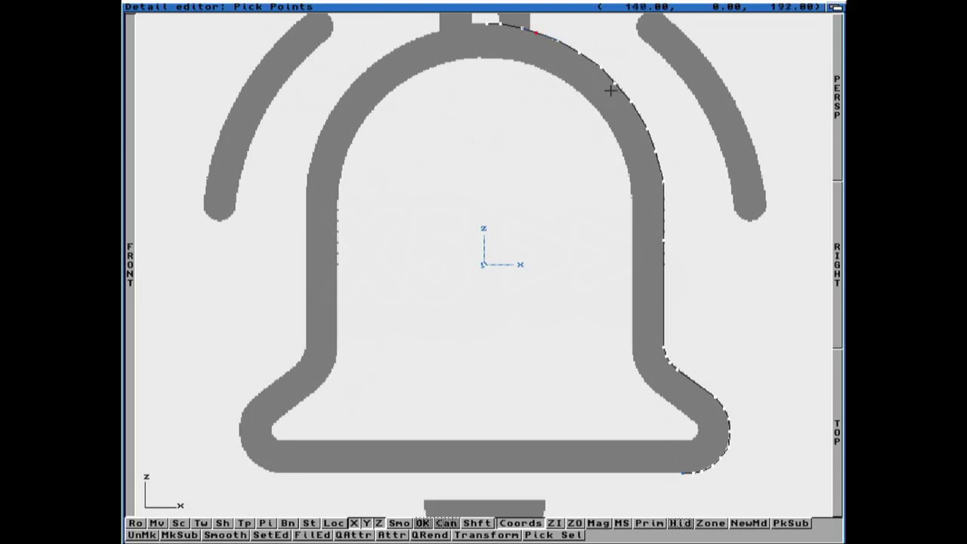
pyautogui.press('m')
pyautogui.press('space')
pyautogui.click(665, 183)
pyautogui.press('m')
pyautogui.press('space')
pyautogui.click(727, 446)
pyautogui.press('m')
pyautogui.press('space')
pyautogui.moveTo(443, 104); pyautogui.dragTo(425, 25, button='right')
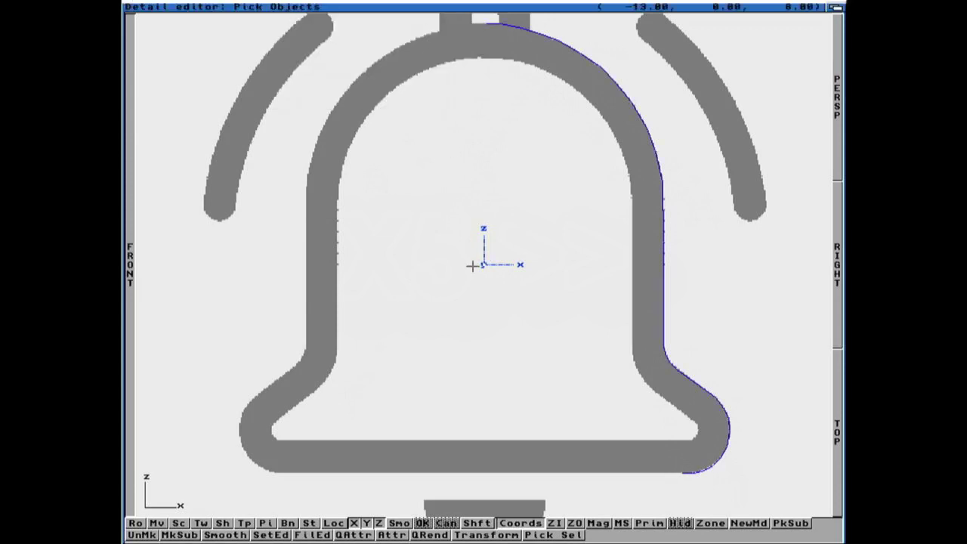
# Save the contour object as Cloche-contour01 in DH1:3D-Data/Cloche
pyautogui.moveTo(371, 49); pyautogui.dragTo(242, 23, button='right')
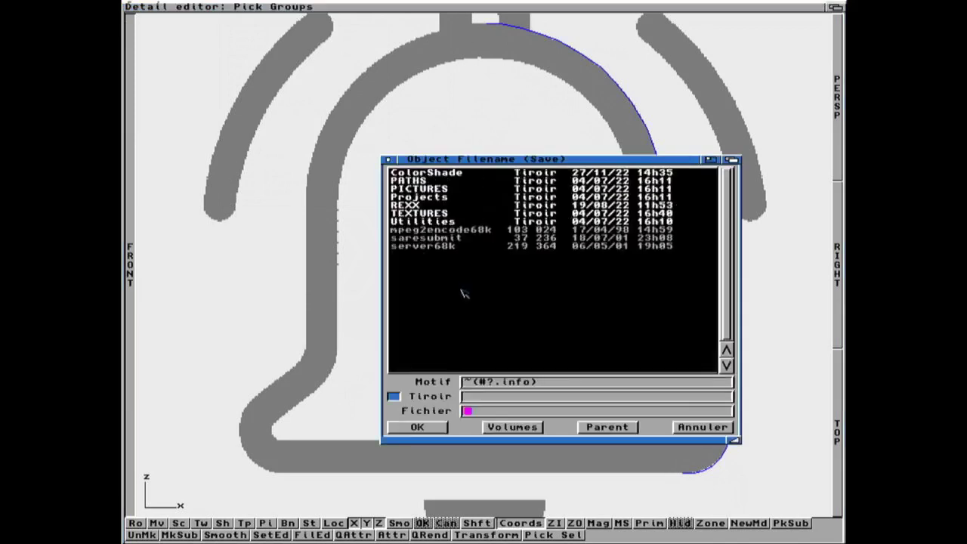
pyautogui.click(512, 427)
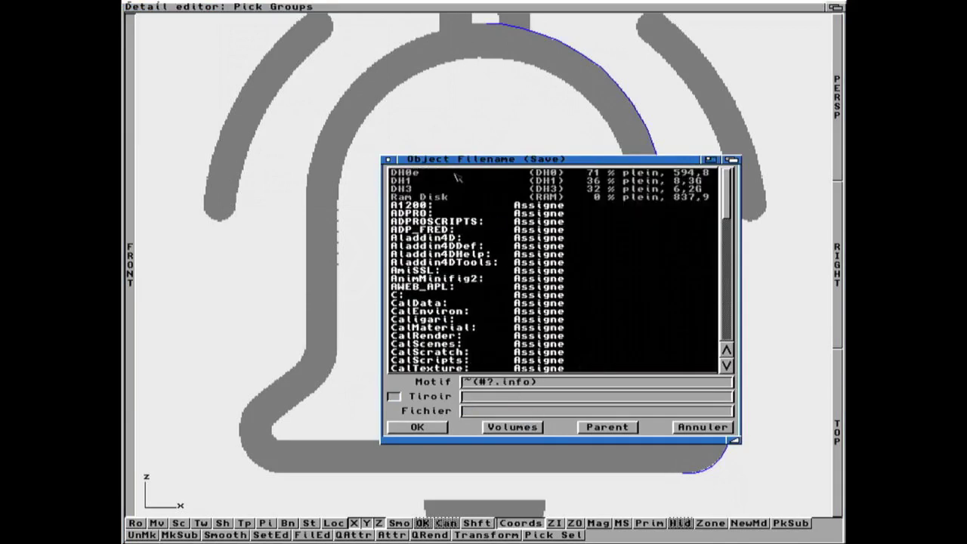
pyautogui.click(418, 187)
pyautogui.click(424, 173)
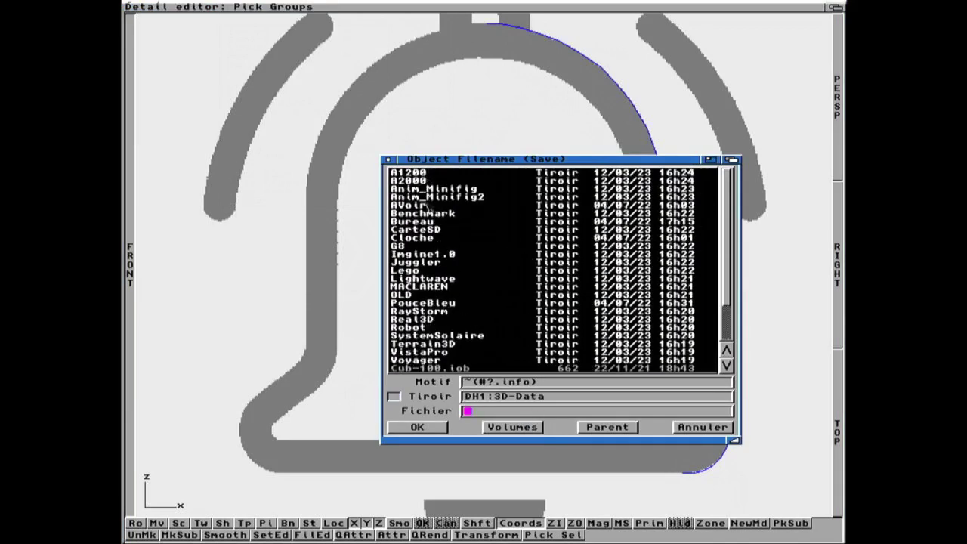
pyautogui.click(409, 238)
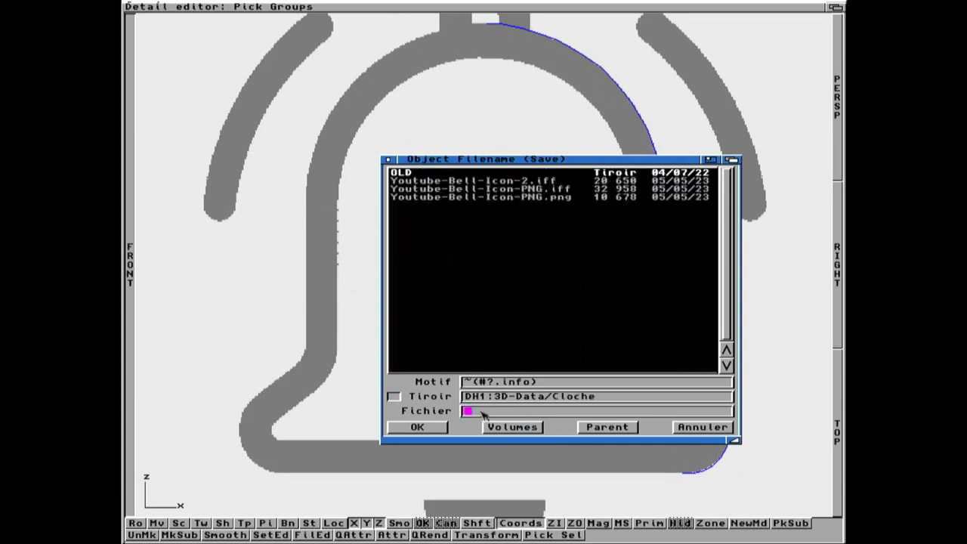
pyautogui.write('Cloche-cont')
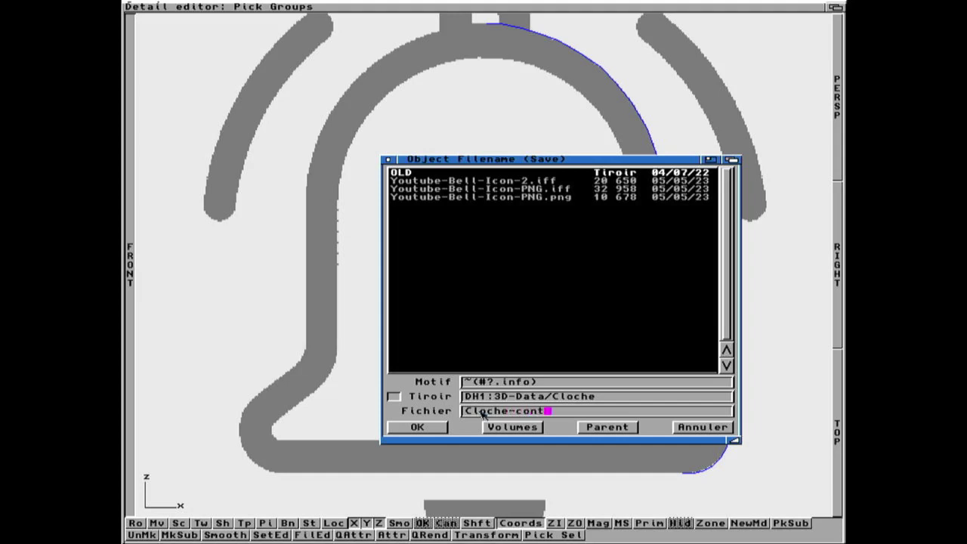
pyautogui.write('our01')
pyautogui.press('Return')
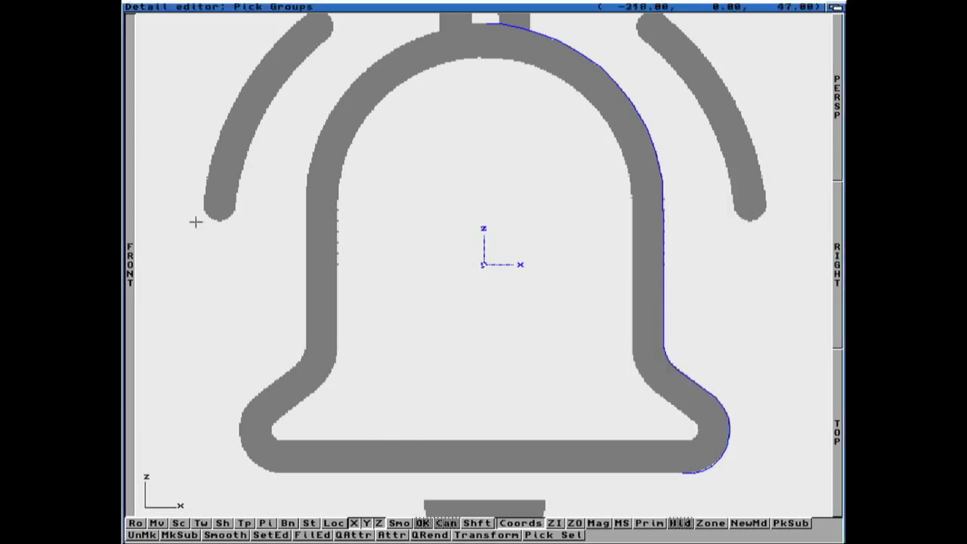
# Restore the four-view layout and spin the contour 360 degrees with 12 sections
pyautogui.click(131, 202)
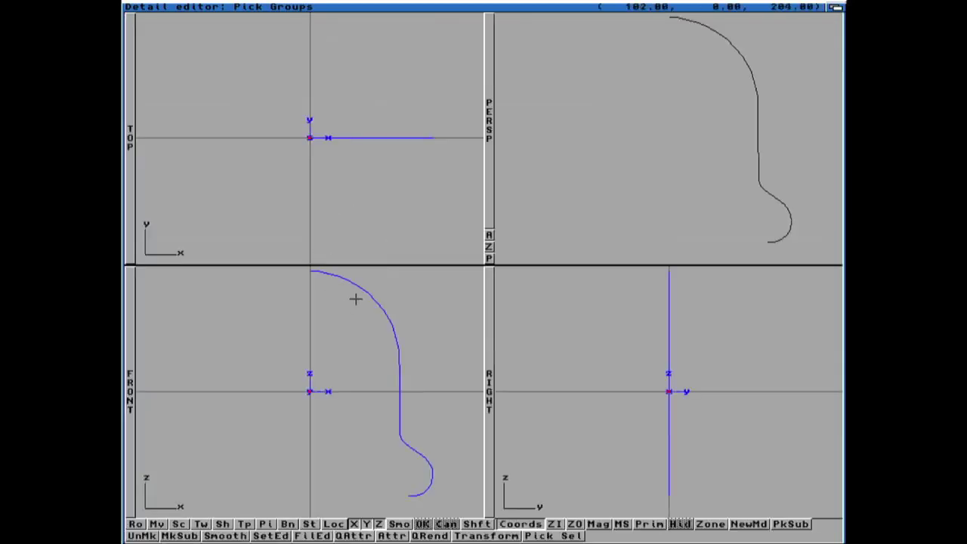
pyautogui.press('super+o')
pyautogui.moveTo(344, 6); pyautogui.dragTo(506, 65, button='right')
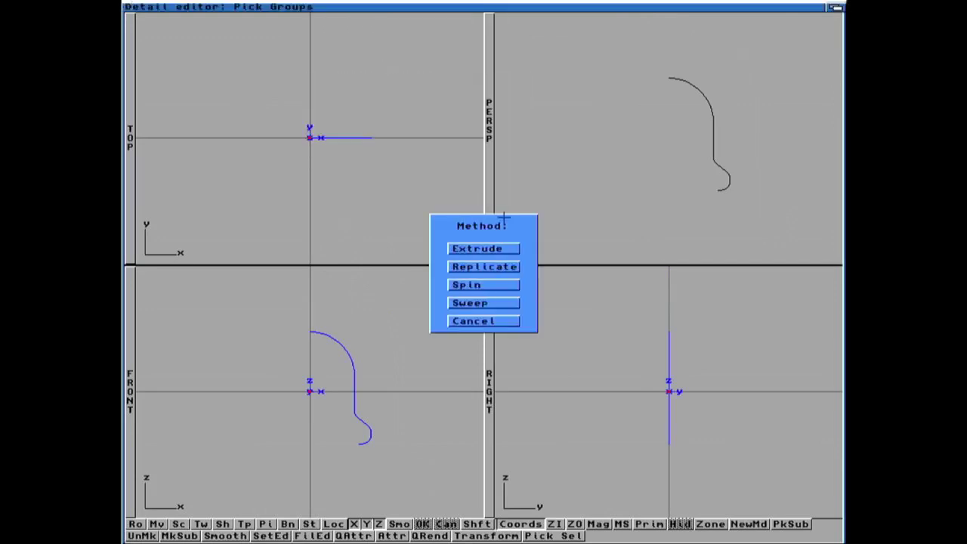
pyautogui.click(476, 285)
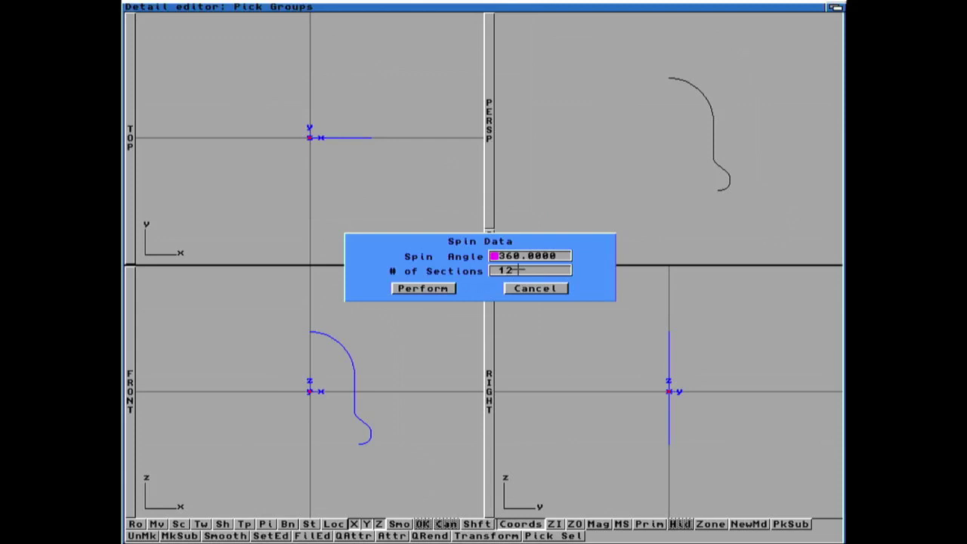
pyautogui.click(449, 288)
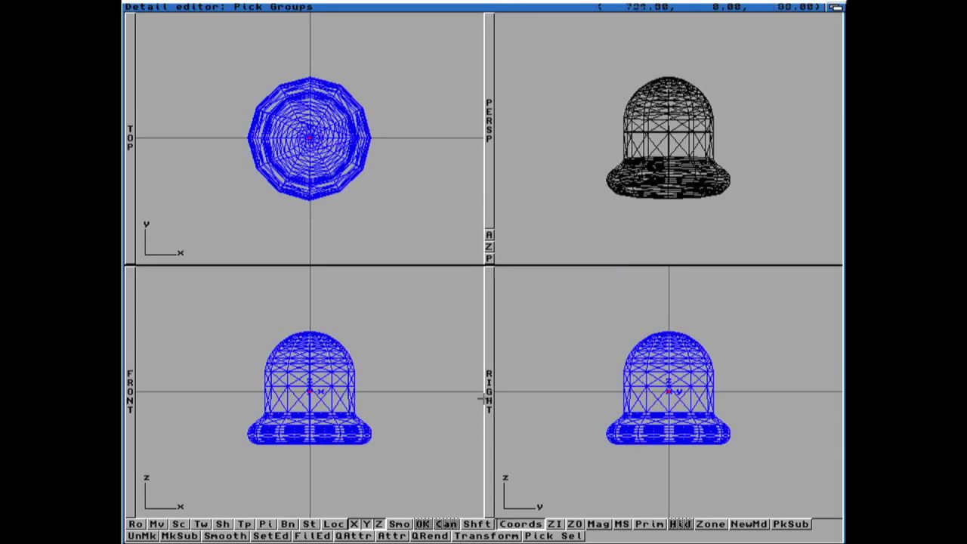
# Examine the spun bell from other angles in the perspective view and undo the spin
pyautogui.click(491, 236)
pyautogui.moveTo(652, 211); pyautogui.dragTo(666, 166)
pyautogui.click(667, 164)
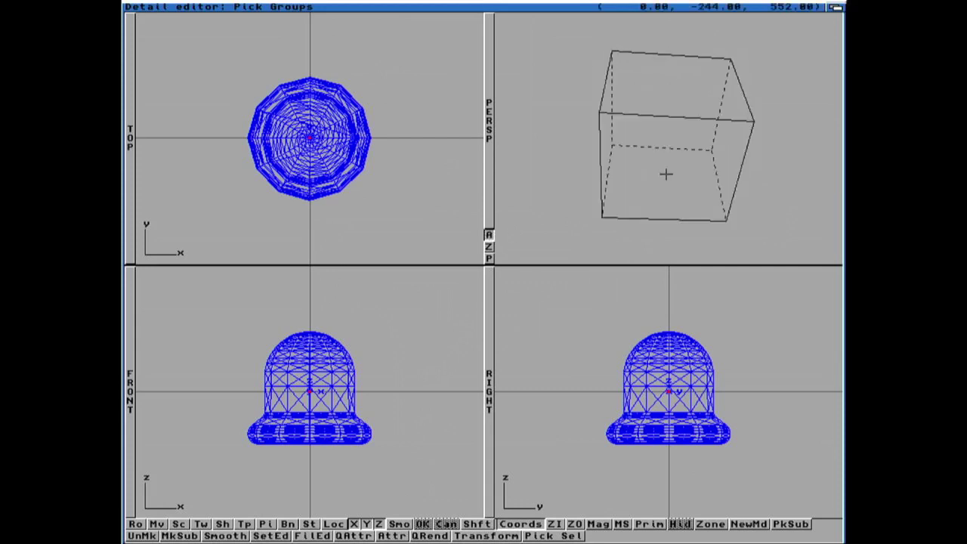
pyautogui.moveTo(447, 133)
pyautogui.mouseDown(button='right')
pyautogui.moveTo(215, 9)
pyautogui.moveTo(303, 34)
pyautogui.mouseUp(button='right')
pyautogui.moveTo(650, 175); pyautogui.dragTo(549, 151)
pyautogui.press('super+u')
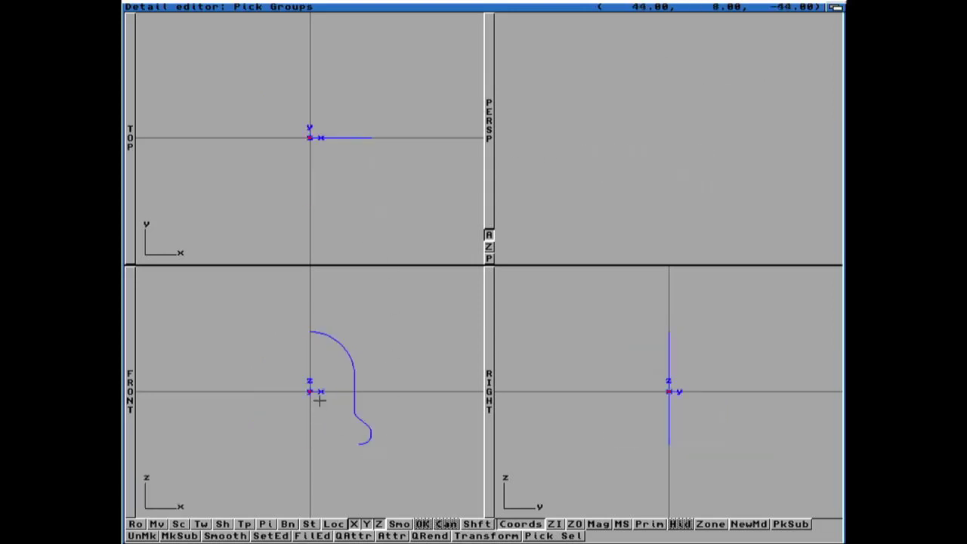
# Enlarge the Front view at the tracing zoom and reload Youtube-Bell-Icon-2.iff as its backdrop
pyautogui.click(130, 361)
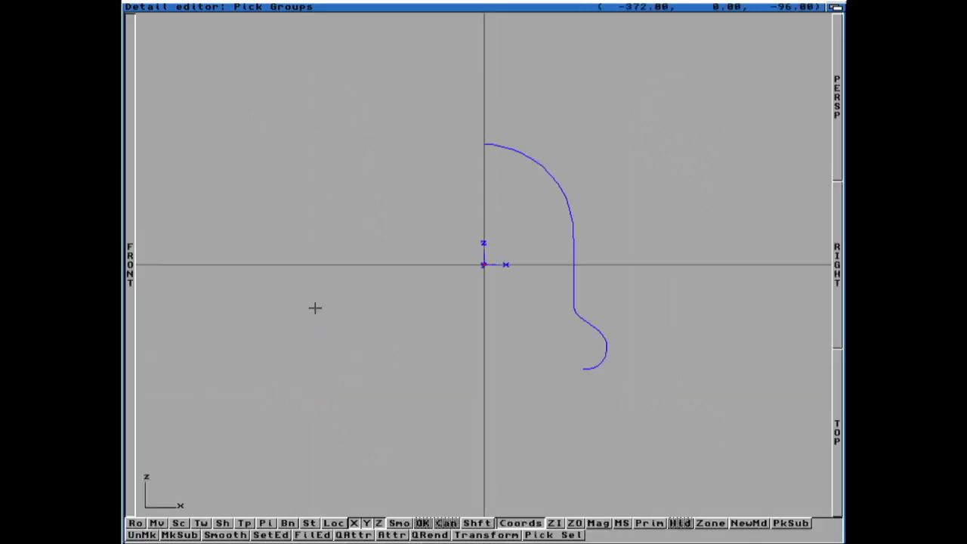
pyautogui.press('super+i')
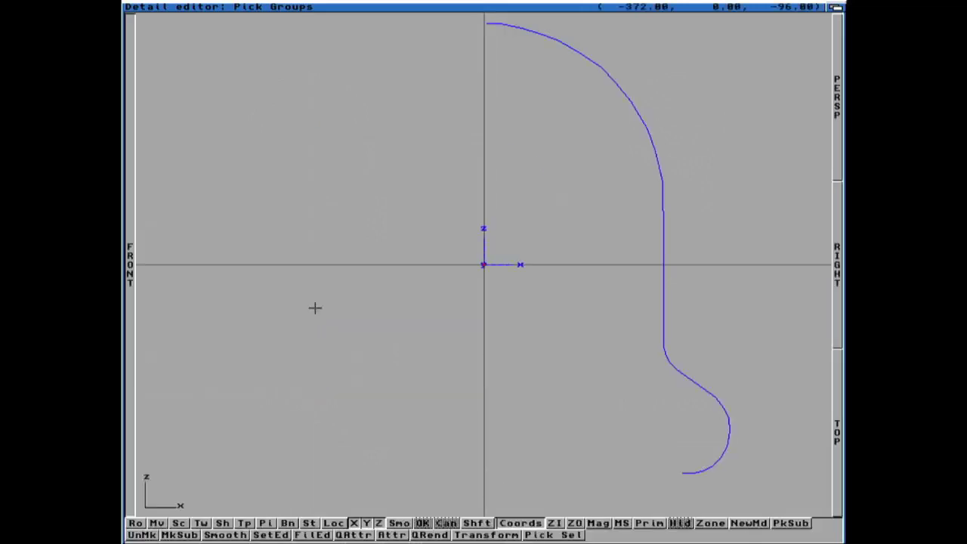
pyautogui.moveTo(201, 80); pyautogui.dragTo(334, 101, button='right')
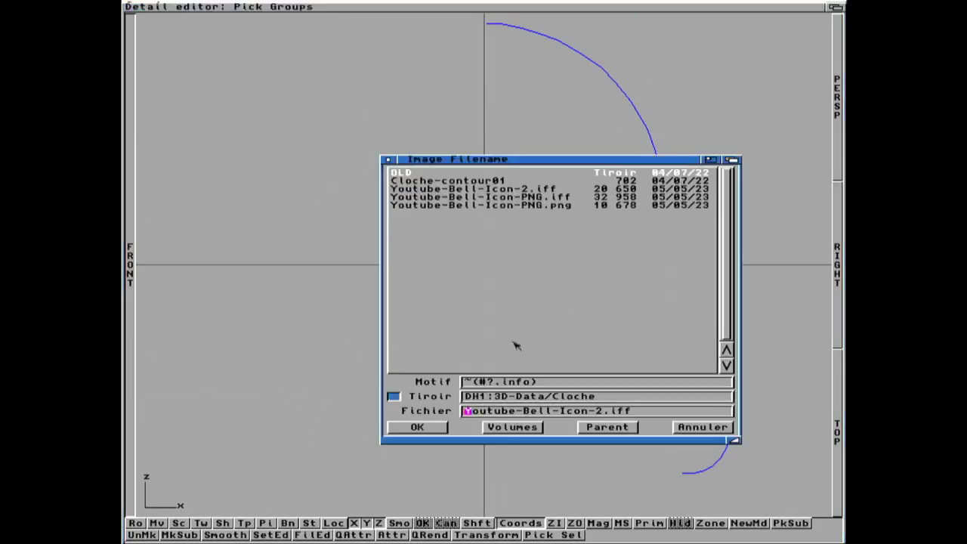
pyautogui.doubleClick(479, 194)
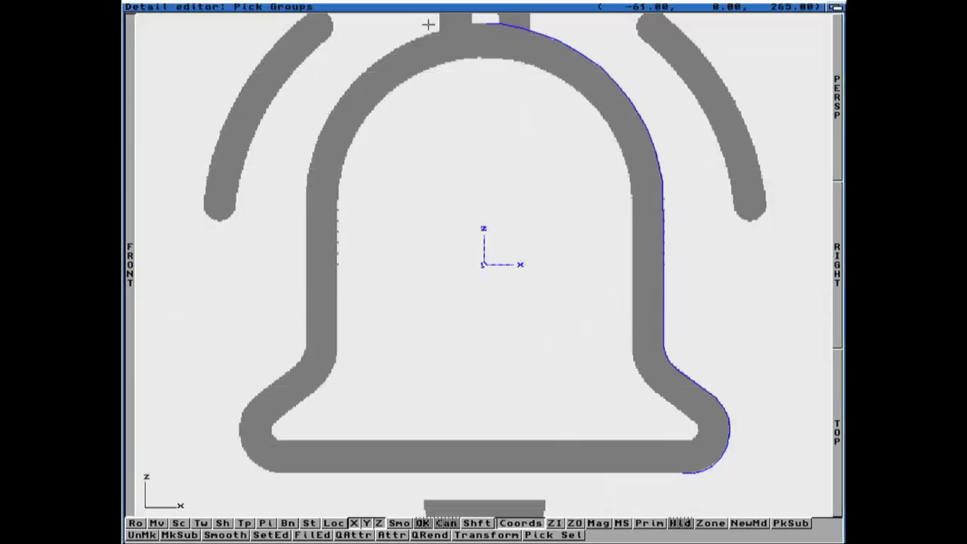
# Trace an inner contour with connected lines just inside the outer outline, from the rounded lip up to the crown's centre
pyautogui.moveTo(484, 265); pyautogui.dragTo(417, 53, button='right')
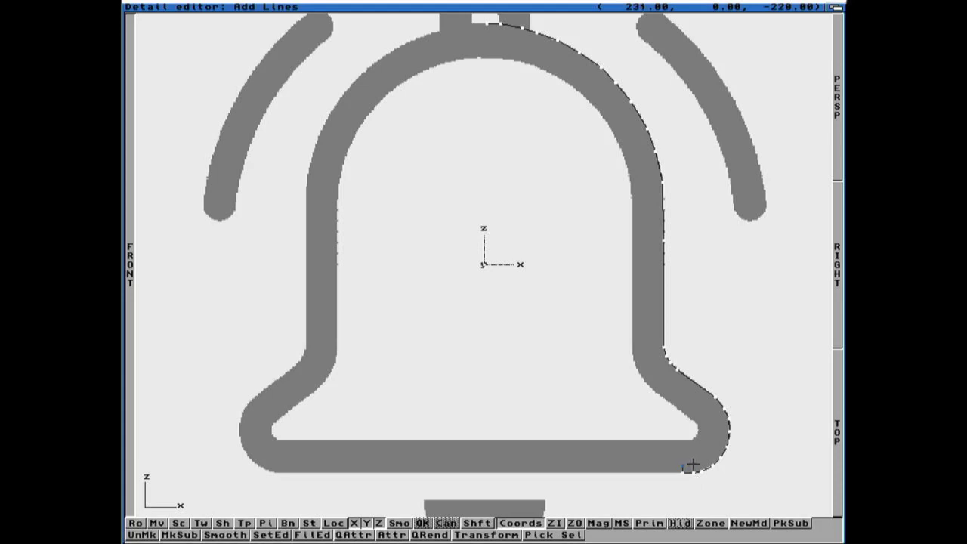
pyautogui.click(722, 430)
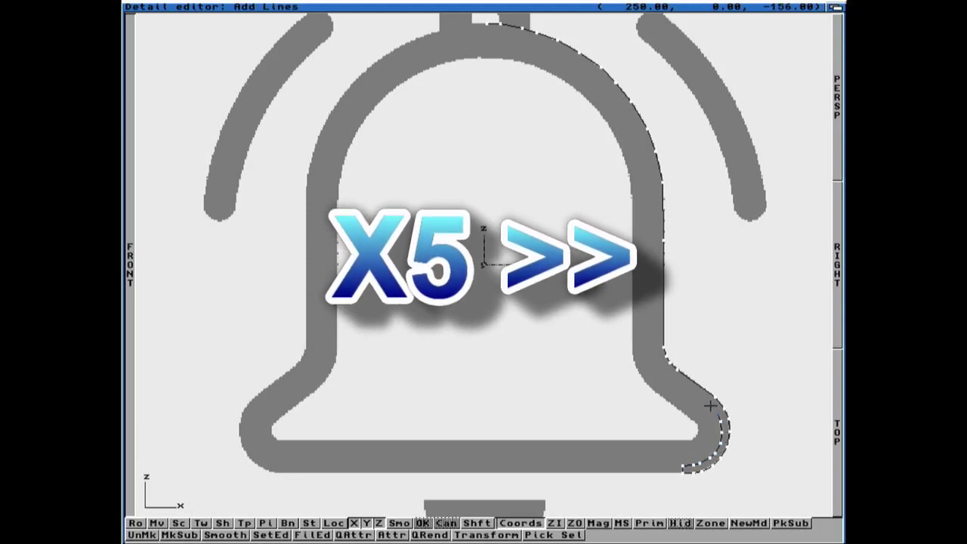
pyautogui.click(665, 368)
pyautogui.click(665, 368)
pyautogui.click(659, 358)
pyautogui.click(657, 348)
pyautogui.click(657, 241)
pyautogui.click(656, 184)
pyautogui.click(648, 153)
pyautogui.click(639, 131)
pyautogui.click(625, 106)
pyautogui.click(612, 87)
pyautogui.click(597, 74)
pyautogui.click(575, 58)
pyautogui.click(555, 46)
pyautogui.click(534, 40)
pyautogui.click(521, 35)
pyautogui.click(500, 32)
pyautogui.click(486, 32)
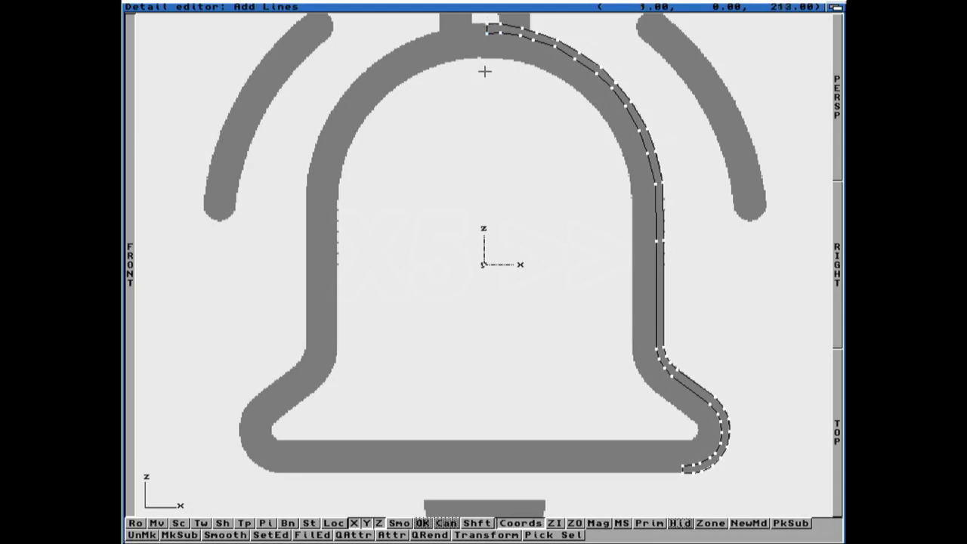
pyautogui.press('super+1')
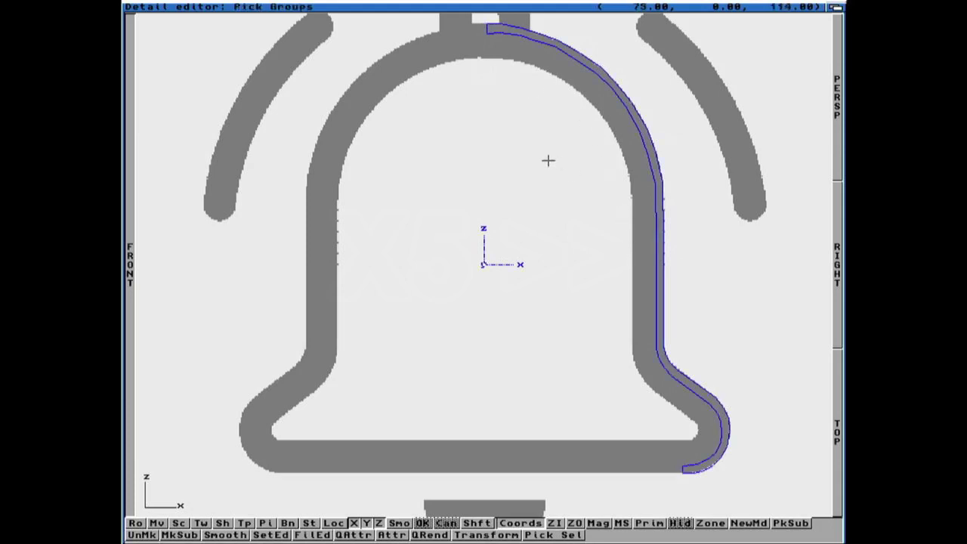
# Fine-tune the positions of the inner contour points near the crown to even out the bell's wall thickness
pyautogui.press('super+3')
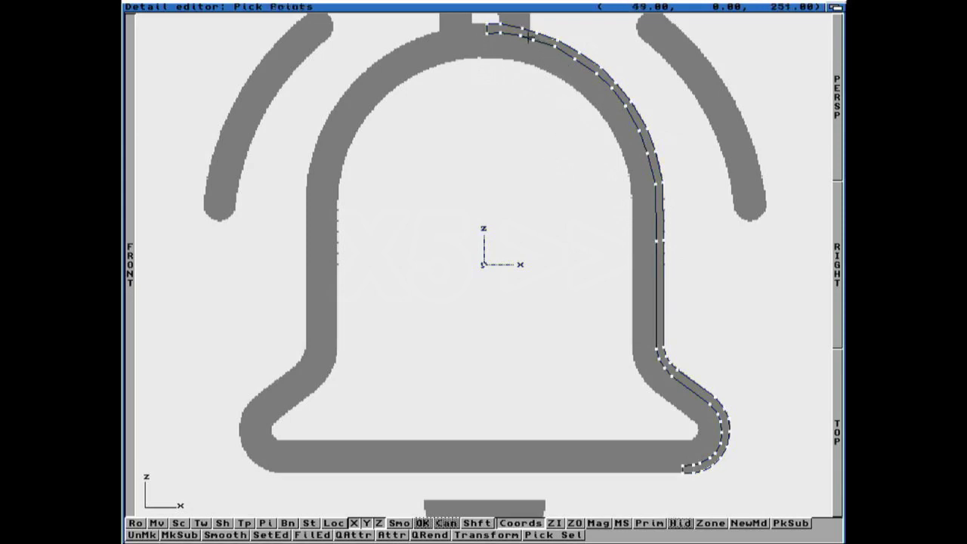
pyautogui.press('super+period')
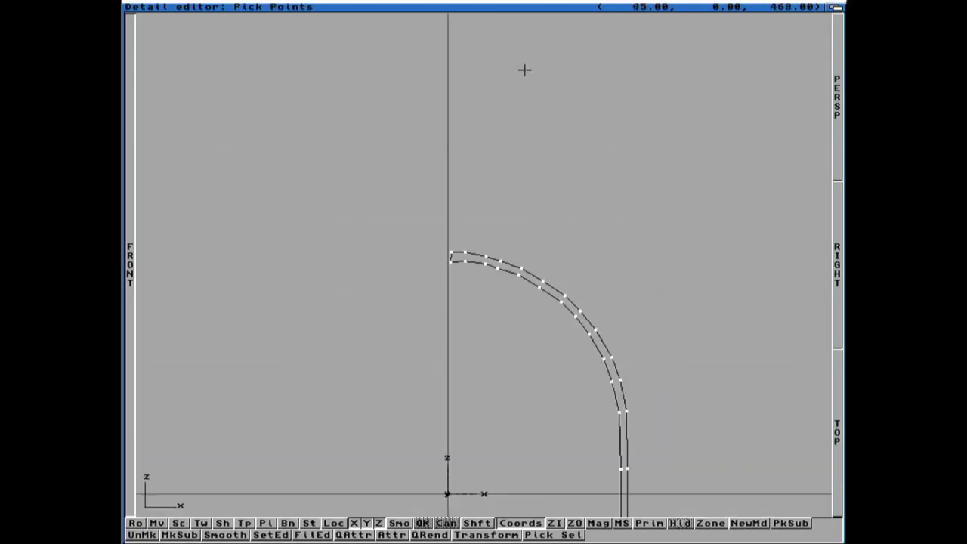
pyautogui.press('Down')
pyautogui.press('Down')
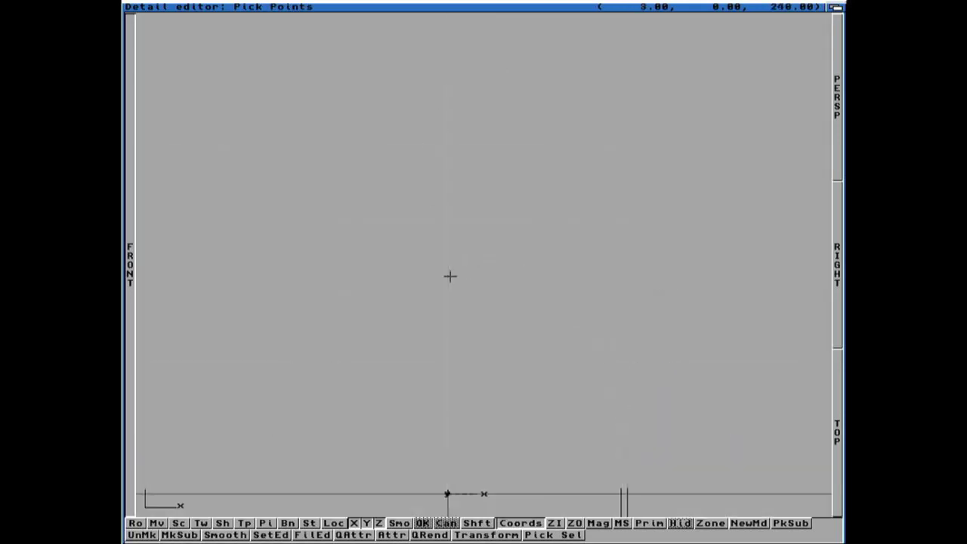
pyautogui.press('Up')
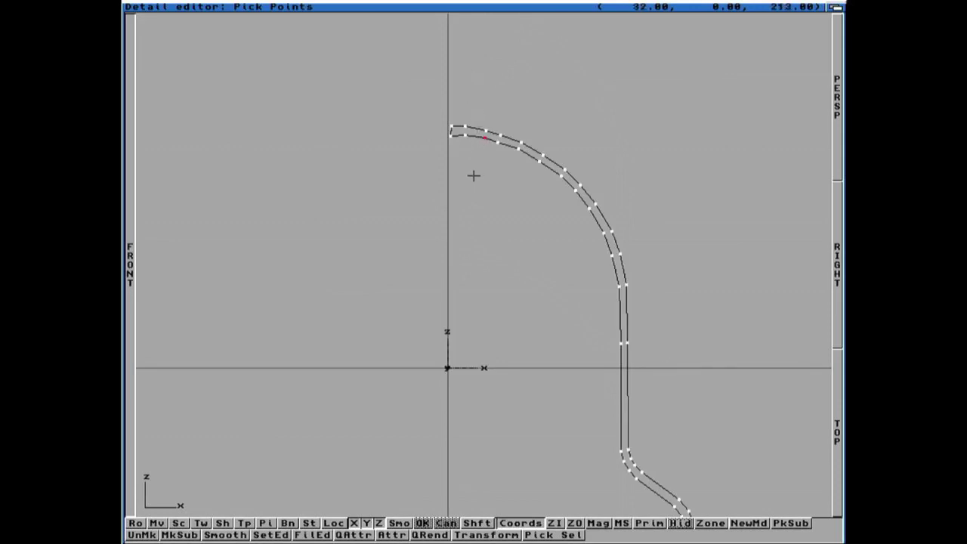
pyautogui.press('m')
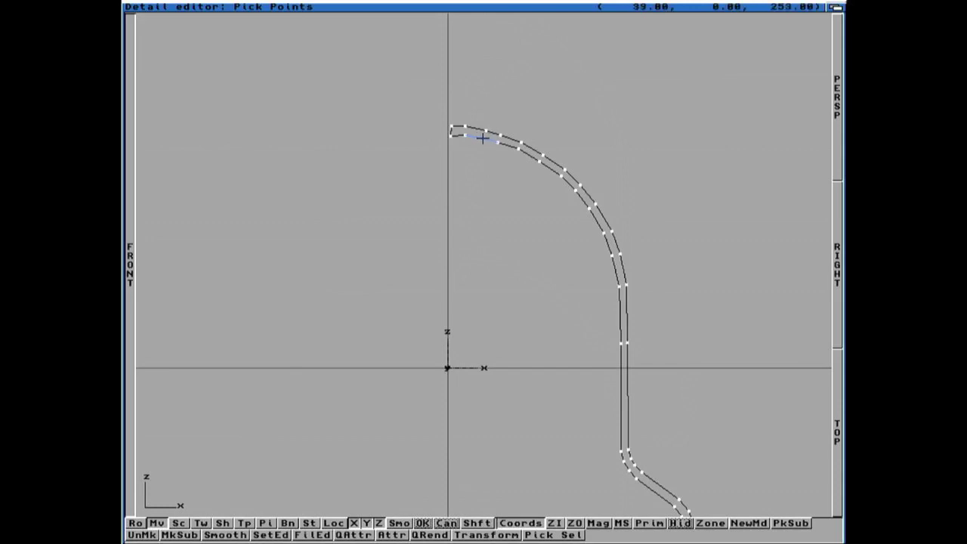
pyautogui.press('space')
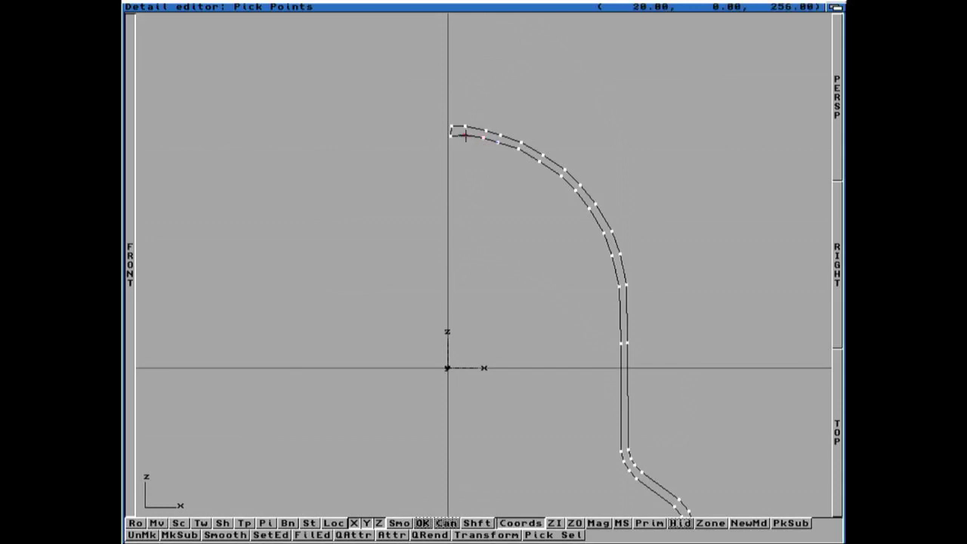
pyautogui.press('m')
pyautogui.press('space')
pyautogui.click(518, 149)
pyautogui.press('m')
pyautogui.moveTo(519, 149); pyautogui.dragTo(517, 151)
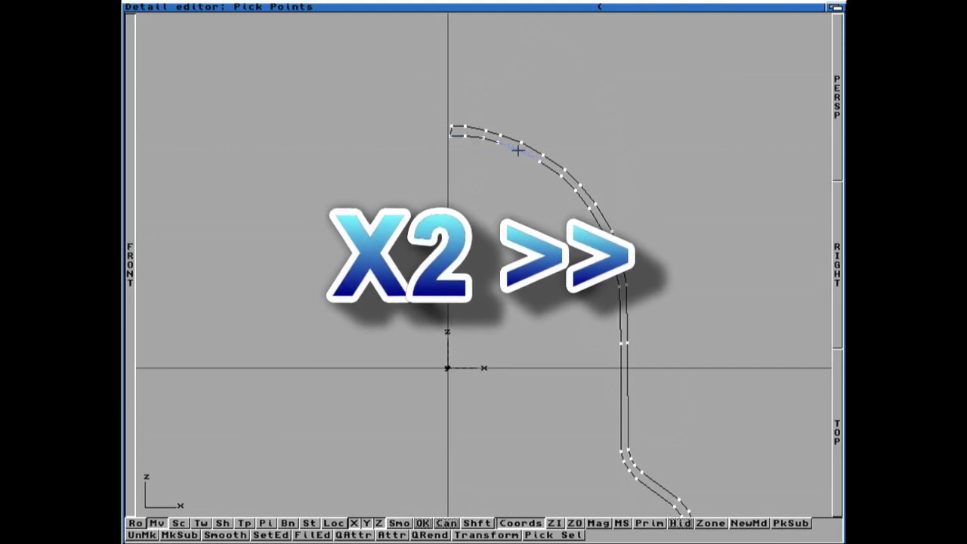
pyautogui.press('space')
pyautogui.press('Down')
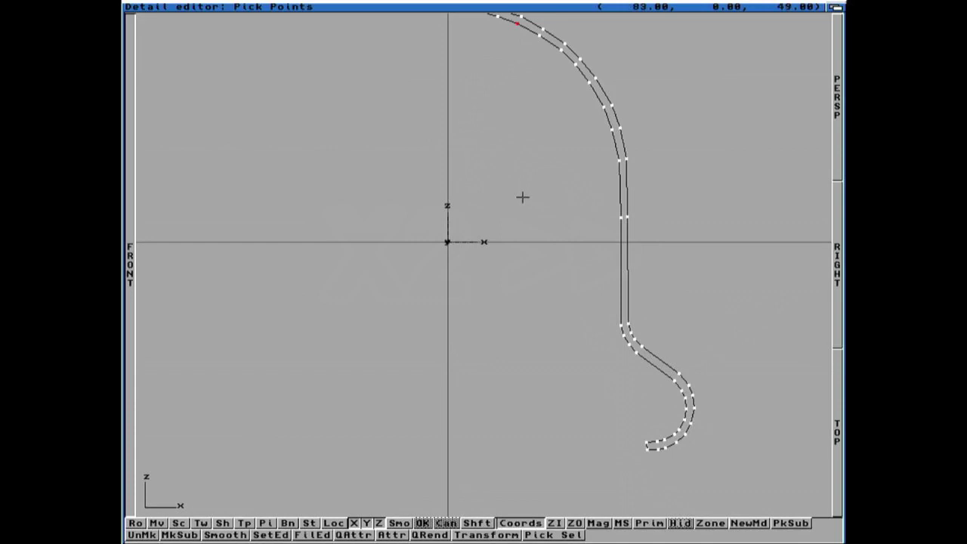
# Save the double-walled contour object as Cloche-contour02 in DH1:3D-Data/Cloche
pyautogui.press('super+1')
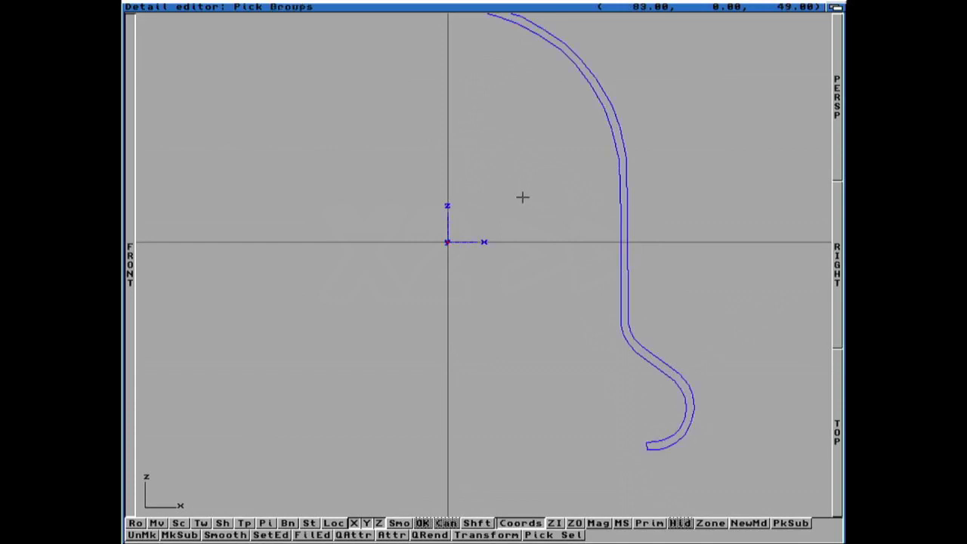
pyautogui.press('super+o')
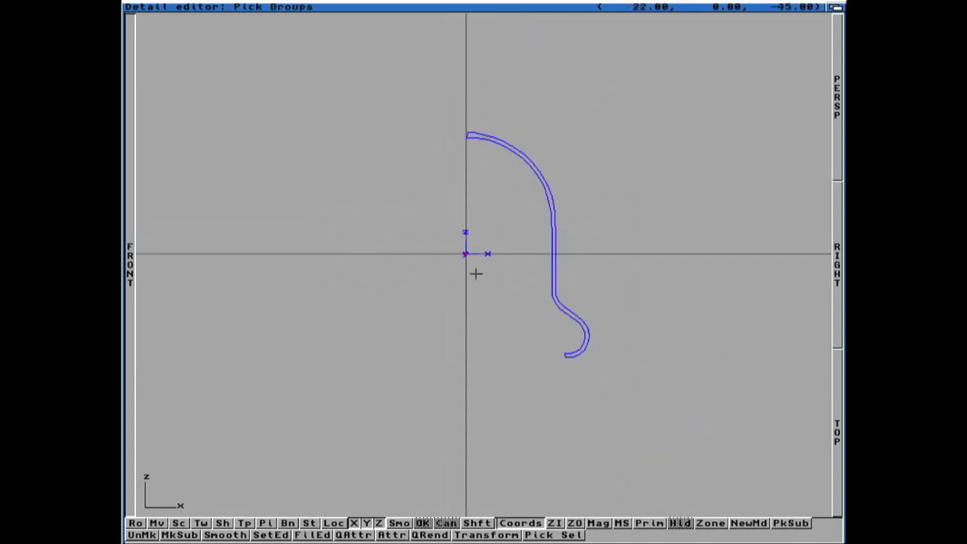
pyautogui.press('super+s')
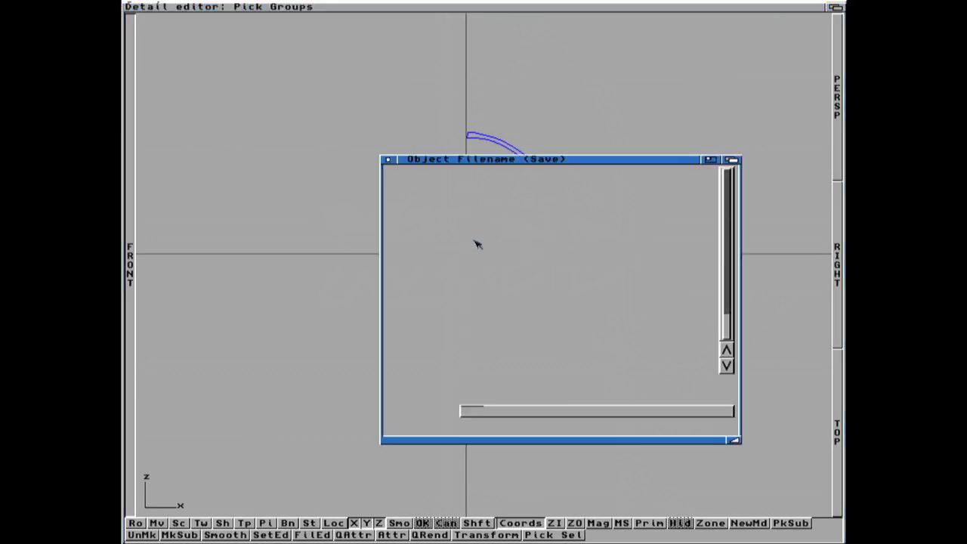
pyautogui.click(574, 412)
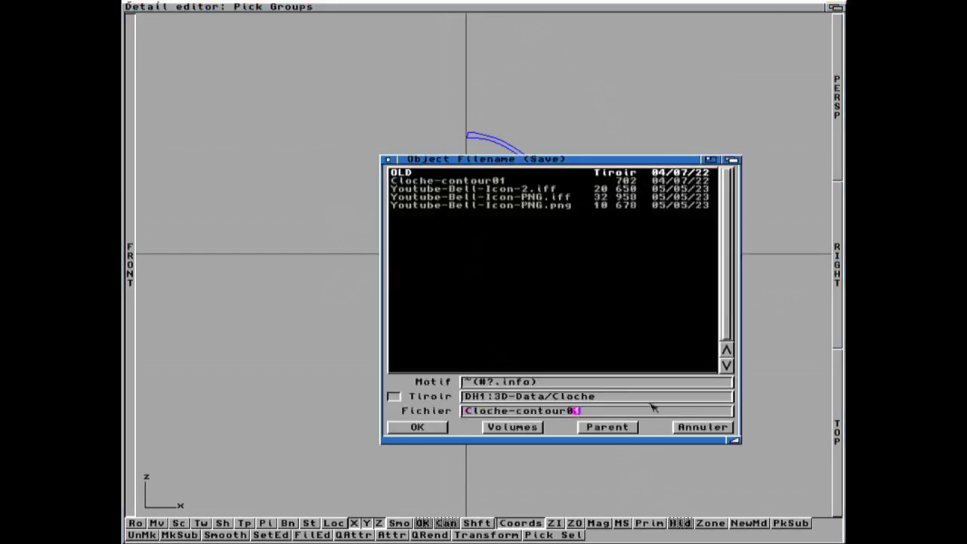
pyautogui.write('2')
pyautogui.press('Return')
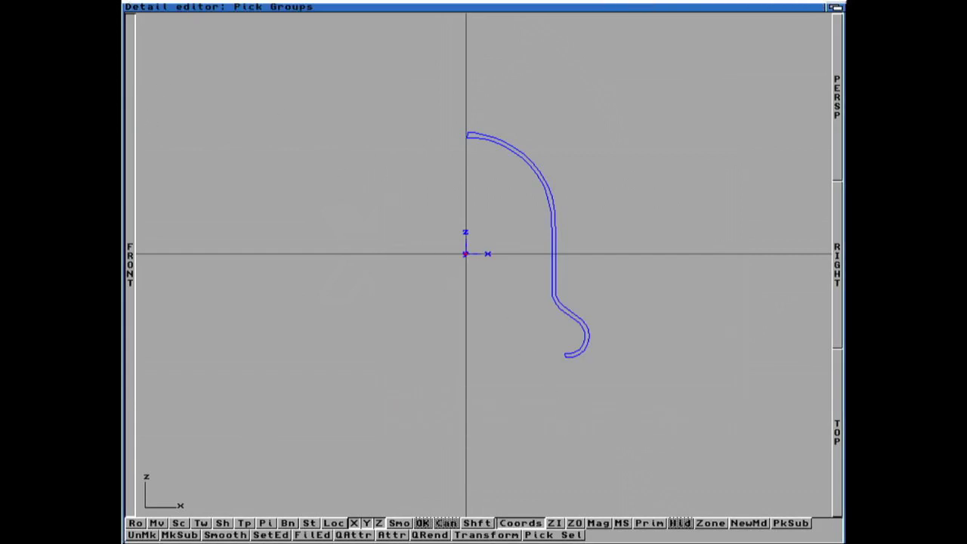
# Restore the four-view layout, spin the double-walled contour into a solid bell, and tilt the perspective view
pyautogui.click(128, 107)
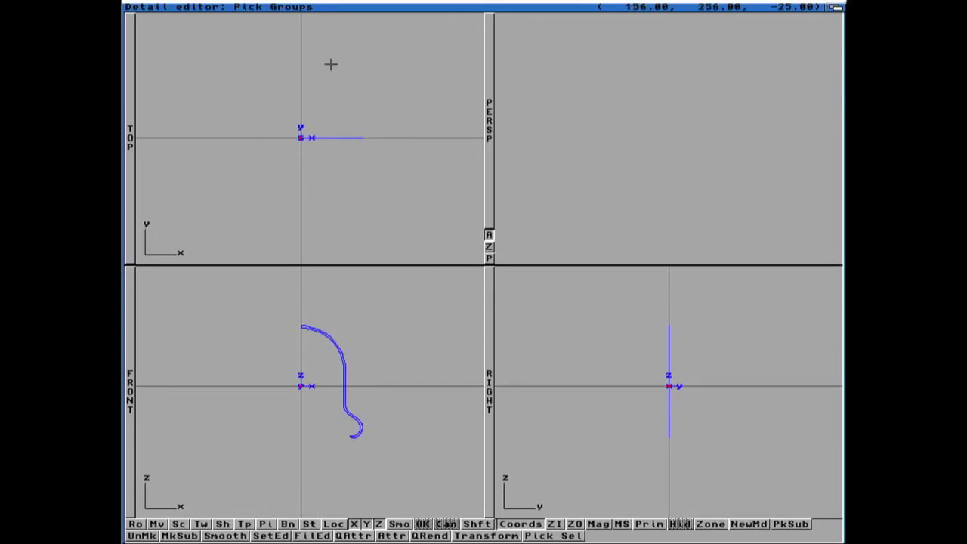
pyautogui.moveTo(330, 63); pyautogui.dragTo(355, 68, button='right')
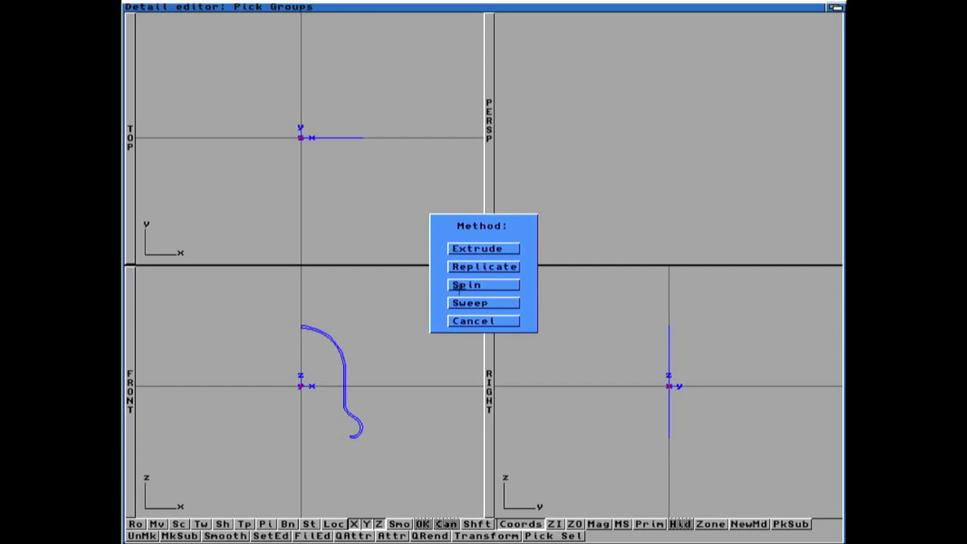
pyautogui.click(459, 287)
pyautogui.click(429, 288)
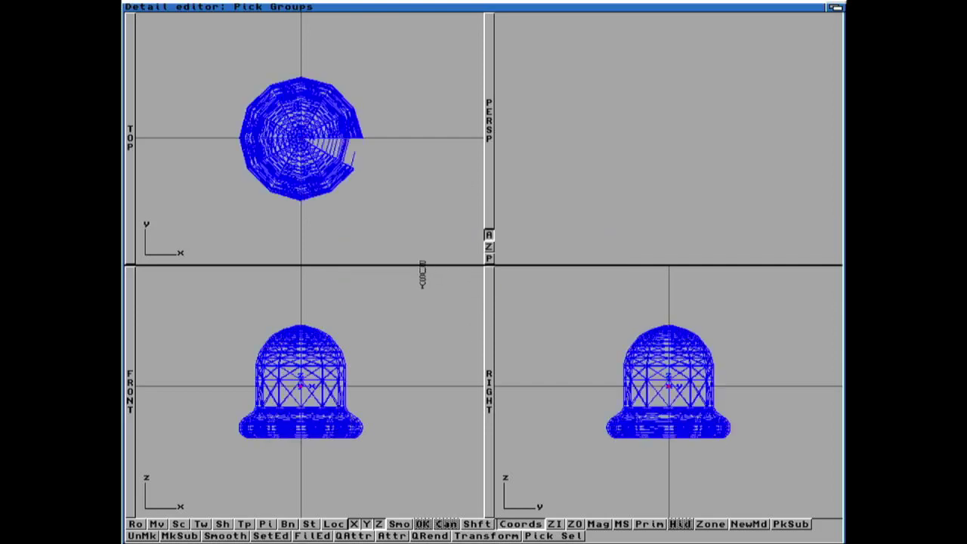
pyautogui.moveTo(632, 144)
pyautogui.mouseDown()
pyautogui.moveTo(655, 100)
pyautogui.moveTo(671, 101)
pyautogui.moveTo(673, 117)
pyautogui.moveTo(636, 145)
pyautogui.moveTo(643, 164)
pyautogui.mouseUp()
pyautogui.moveTo(614, 131); pyautogui.dragTo(643, 125)
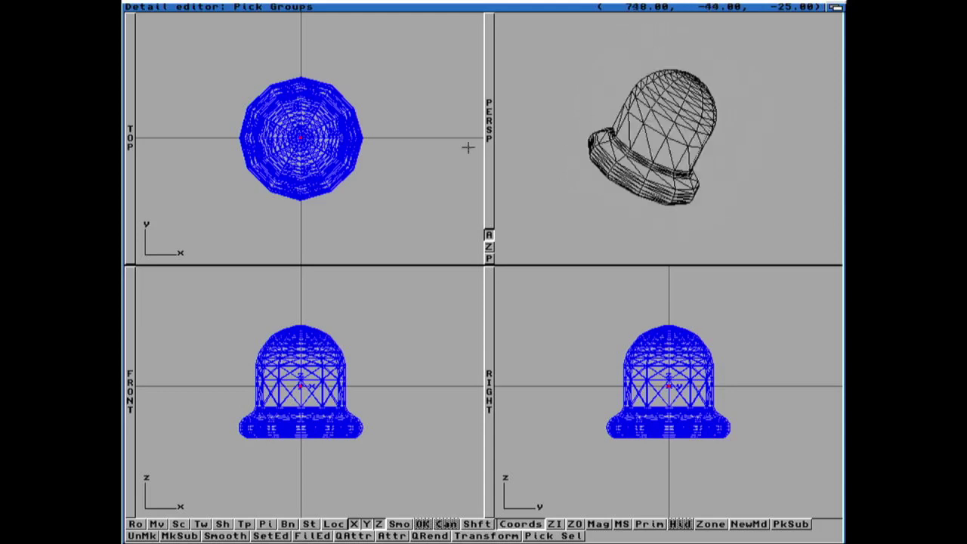
# Save the spun bell object as Cloche-01.lob in DH1:3D-Data/Cloche
pyautogui.press('super+s')
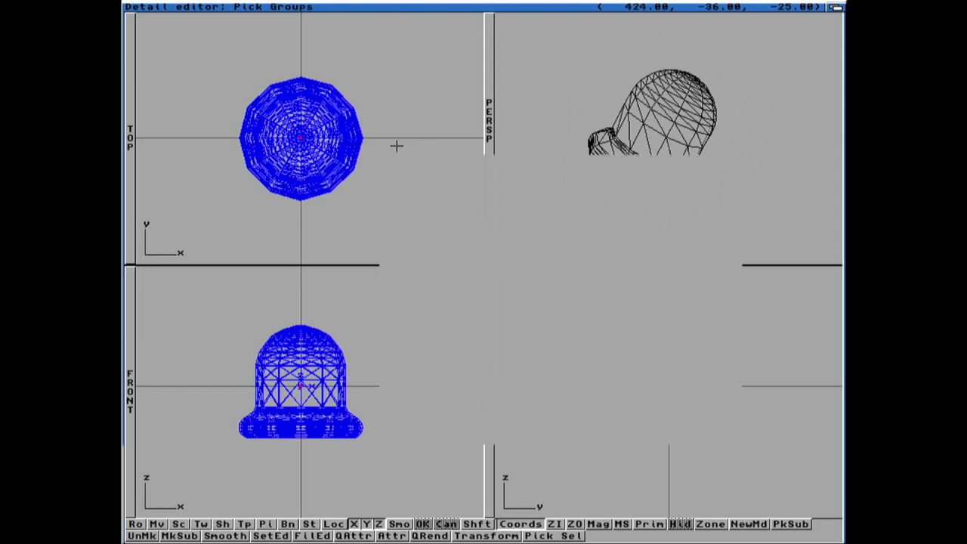
pyautogui.click(518, 412)
pyautogui.press('Delete')
pyautogui.press('Delete')
pyautogui.press('Delete')
pyautogui.press('Delete')
pyautogui.press('Delete')
pyautogui.press('Delete')
pyautogui.press('Delete')
pyautogui.press('Delete')
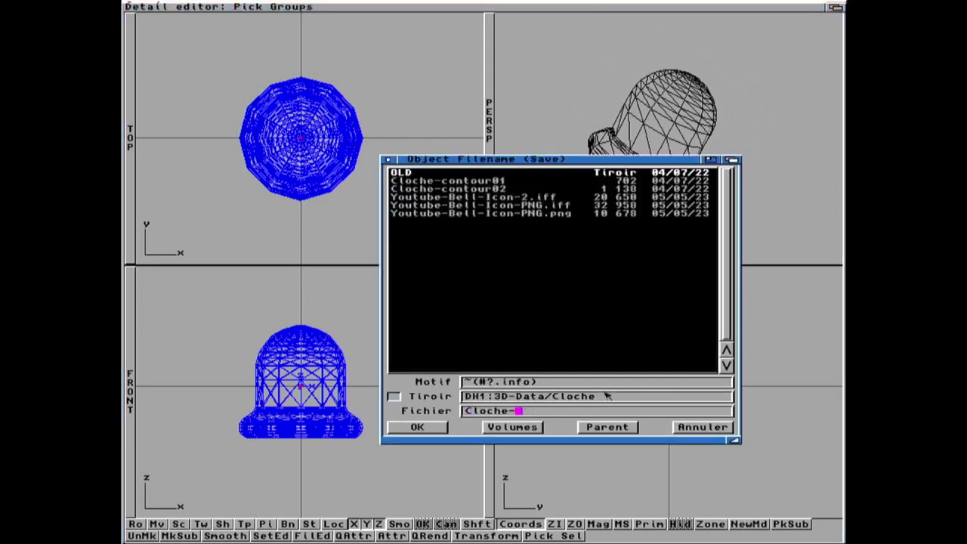
pyautogui.write('01.lob')
pyautogui.press('Return')
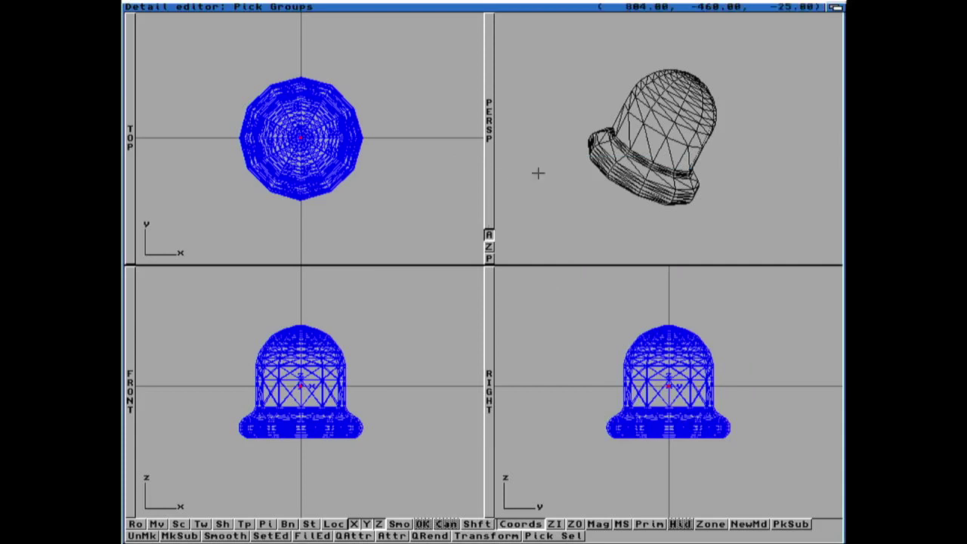
# Quick-render the bell tilted to show its opening with the default lighting, close the render, and examine the wireframe from other angles
pyautogui.click(629, 143)
pyautogui.moveTo(644, 153); pyautogui.dragTo(662, 133)
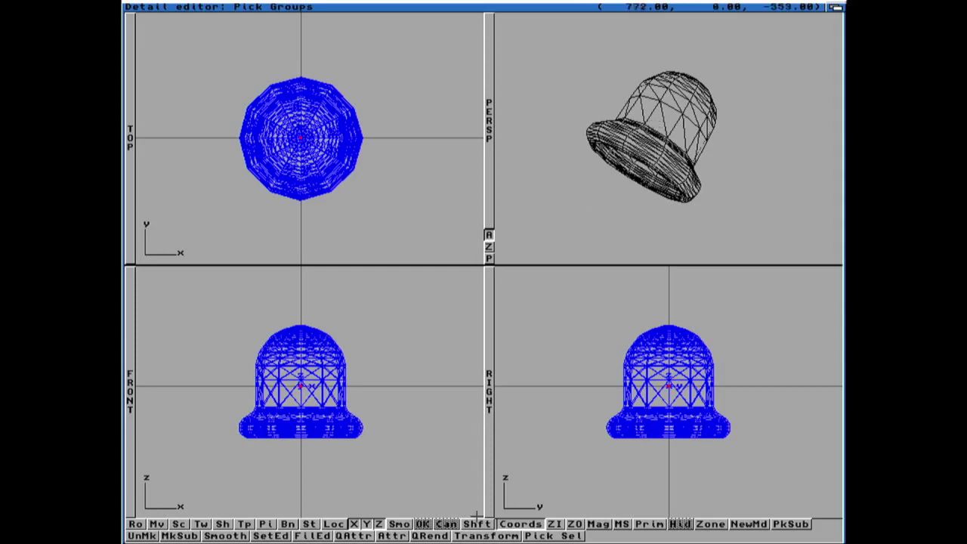
pyautogui.click(416, 536)
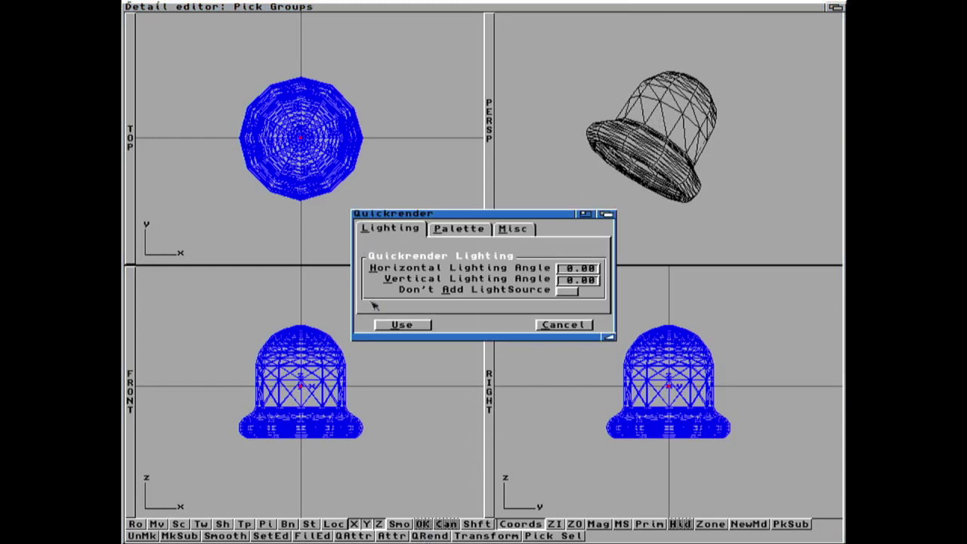
pyautogui.click(396, 325)
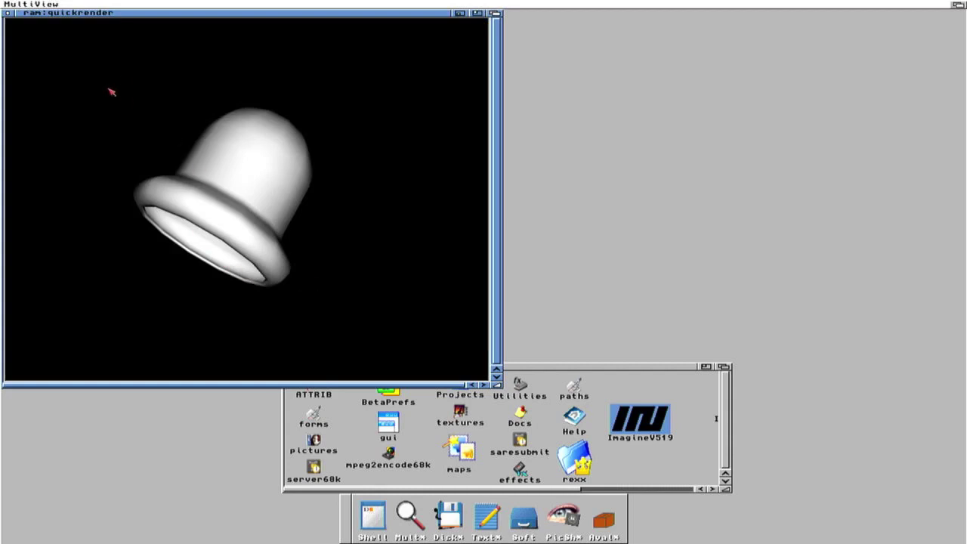
pyautogui.click(9, 14)
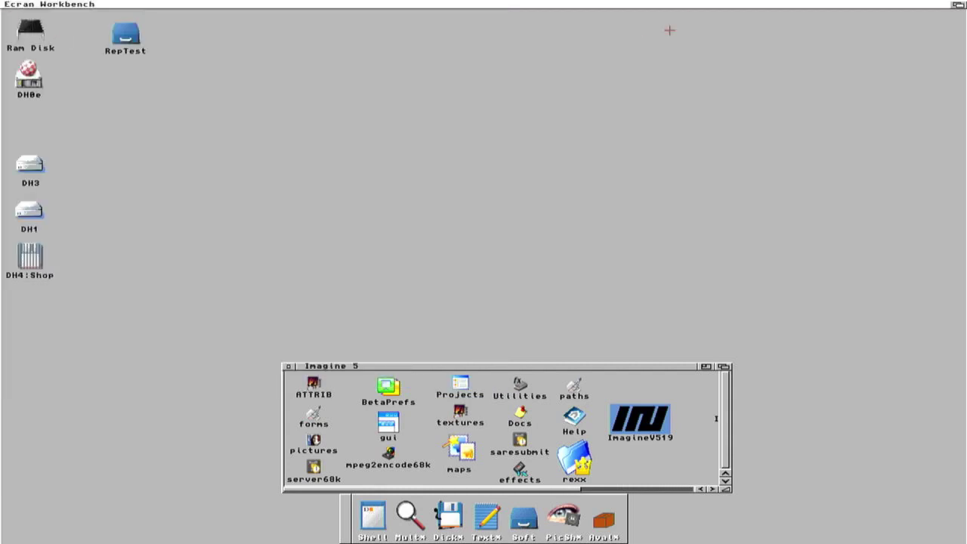
pyautogui.click(959, 5)
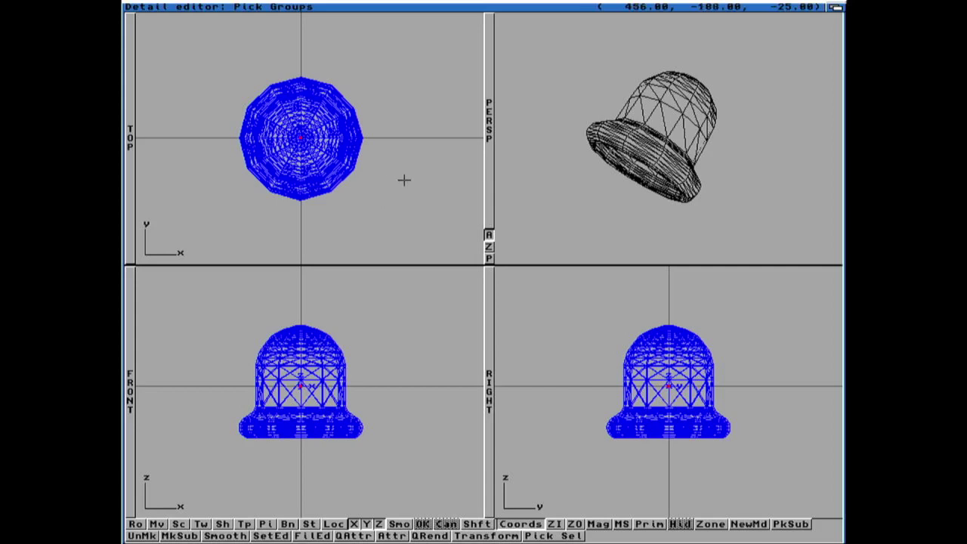
pyautogui.moveTo(610, 143); pyautogui.dragTo(629, 134)
pyautogui.moveTo(614, 99)
pyautogui.mouseDown()
pyautogui.moveTo(600, 115)
pyautogui.moveTo(633, 133)
pyautogui.moveTo(663, 130)
pyautogui.moveTo(696, 97)
pyautogui.mouseUp()
pyautogui.moveTo(679, 134); pyautogui.dragTo(652, 139)
pyautogui.moveTo(577, 146); pyautogui.dragTo(602, 137)
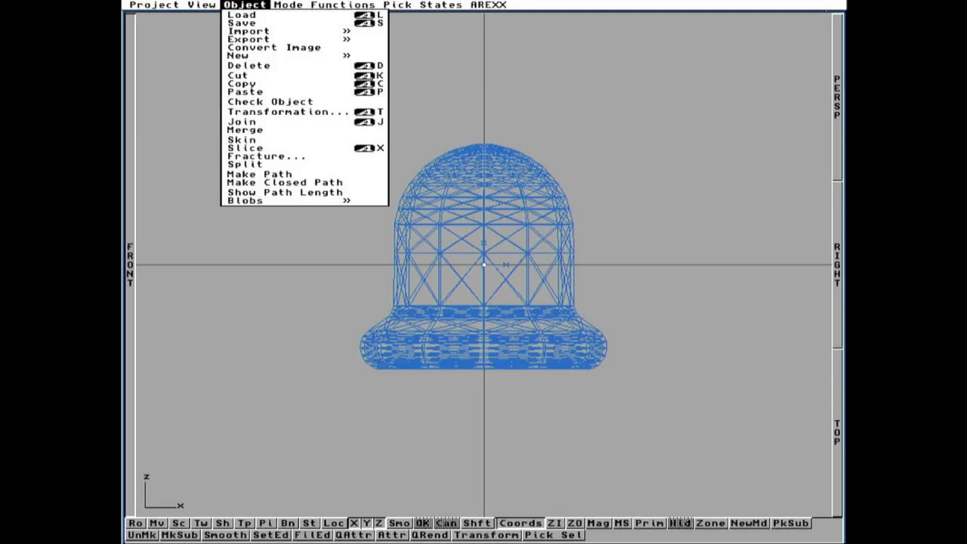
# Create a new open path, select it from the object list, and move it above the bell's dome
pyautogui.moveTo(283, 56)
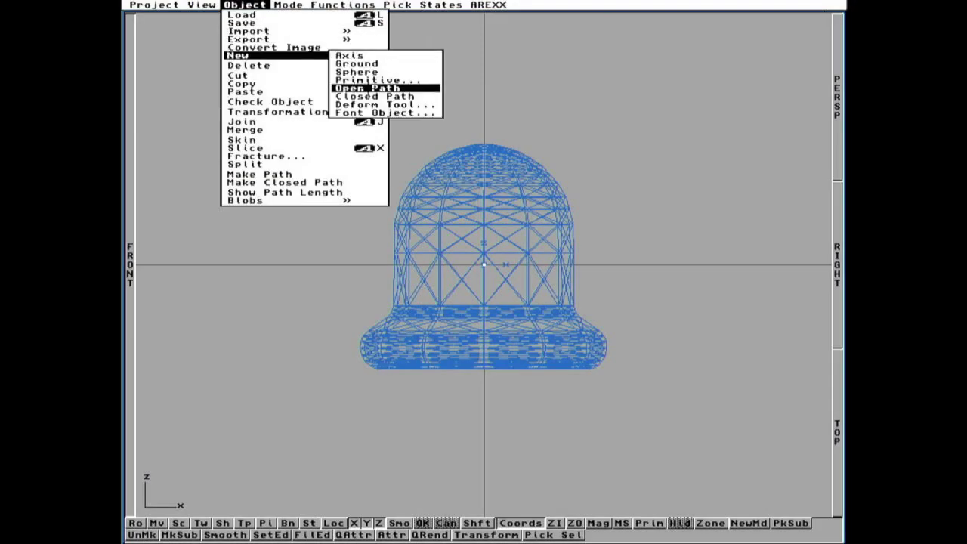
pyautogui.click(367, 88)
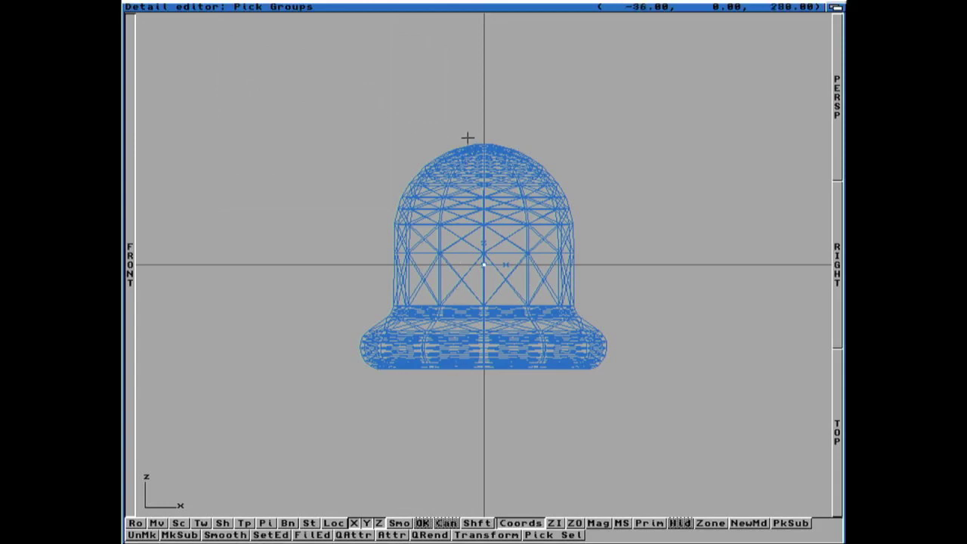
pyautogui.press('super+f')
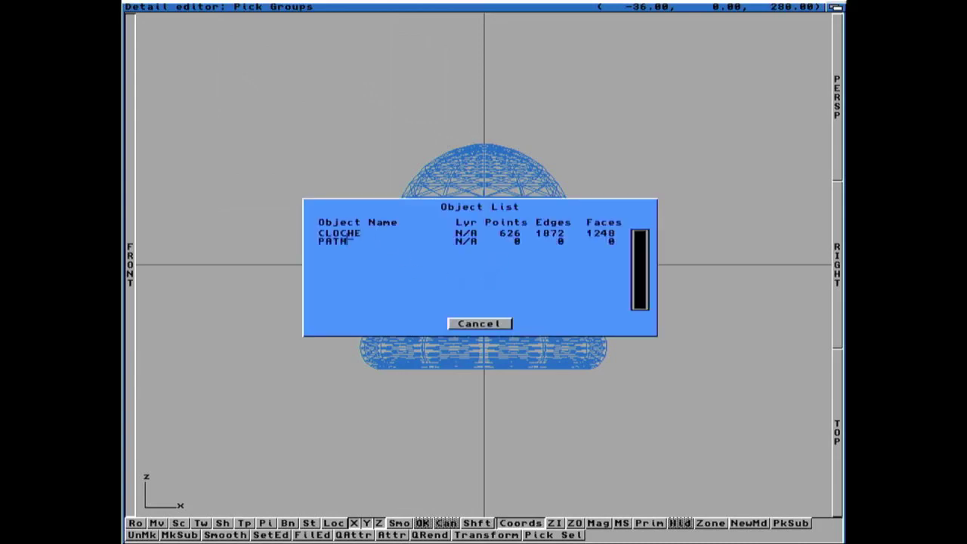
pyautogui.click(347, 241)
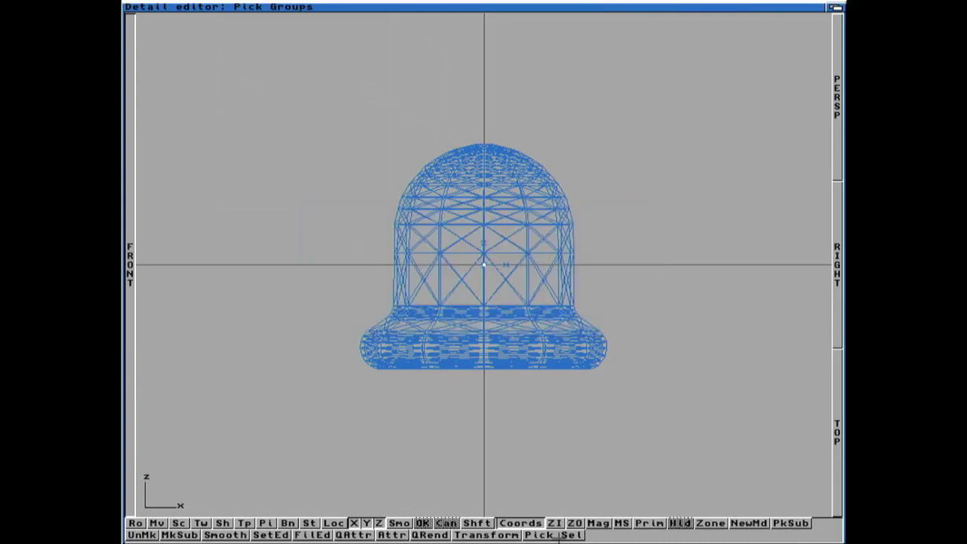
pyautogui.press('m')
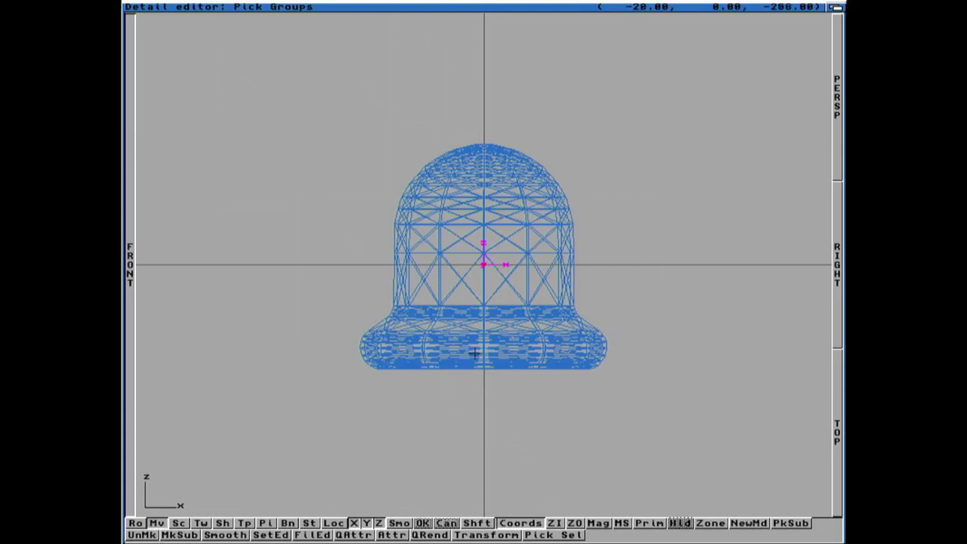
pyautogui.click(488, 110)
# Set the path's world Z position to 320
pyautogui.press('super+t')
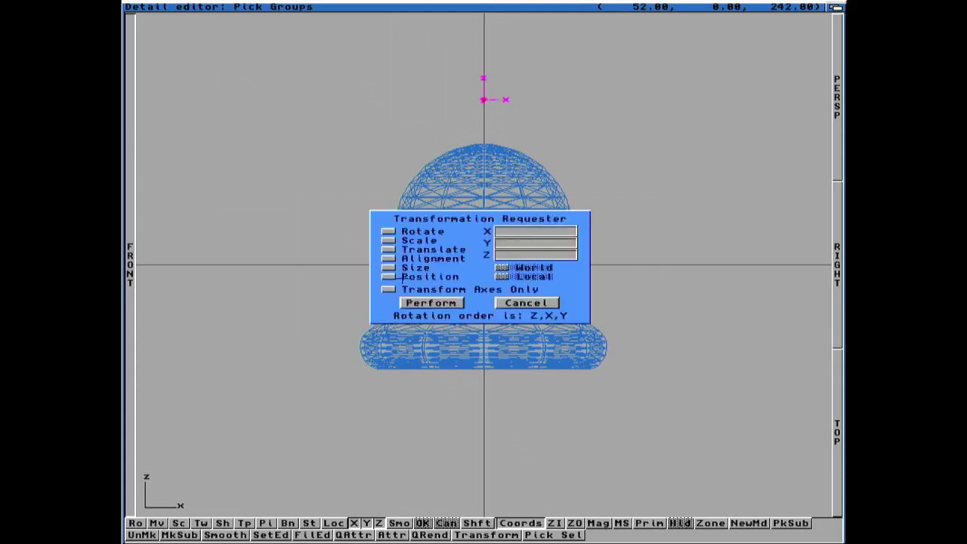
pyautogui.click(389, 277)
pyautogui.click(514, 255)
pyautogui.press('Delete')
pyautogui.press('Delete')
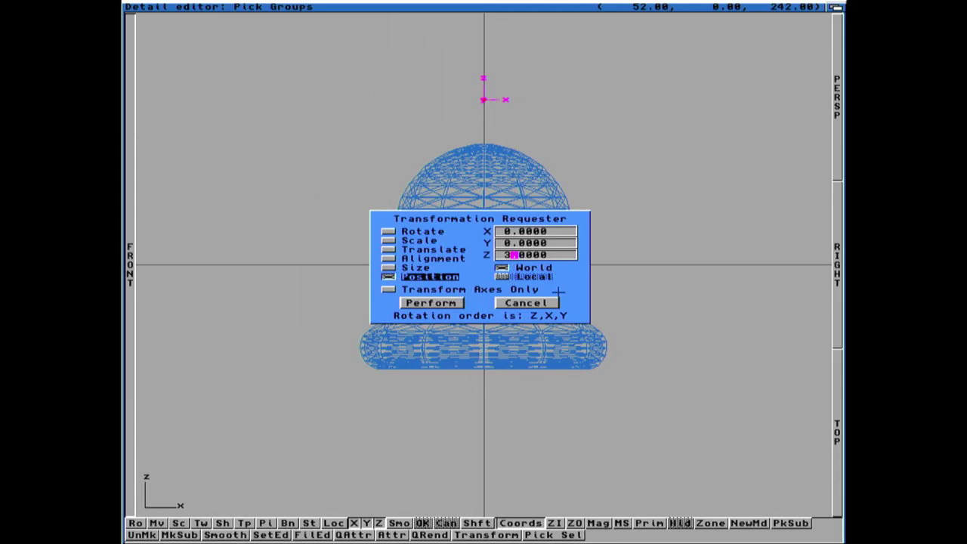
pyautogui.write('20')
pyautogui.click(431, 302)
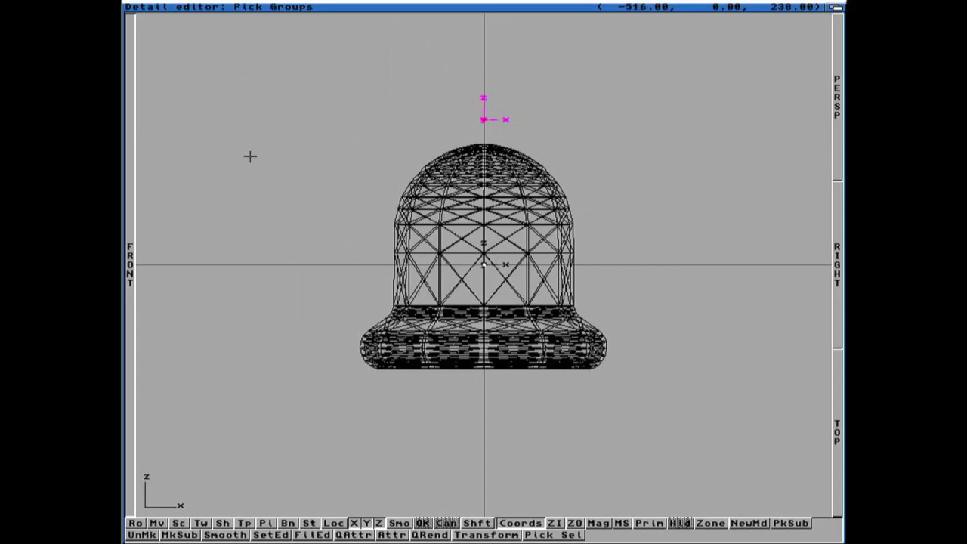
# Restore the four-view layout and rotate the path 90 degrees about its local Z axis
pyautogui.click(132, 162)
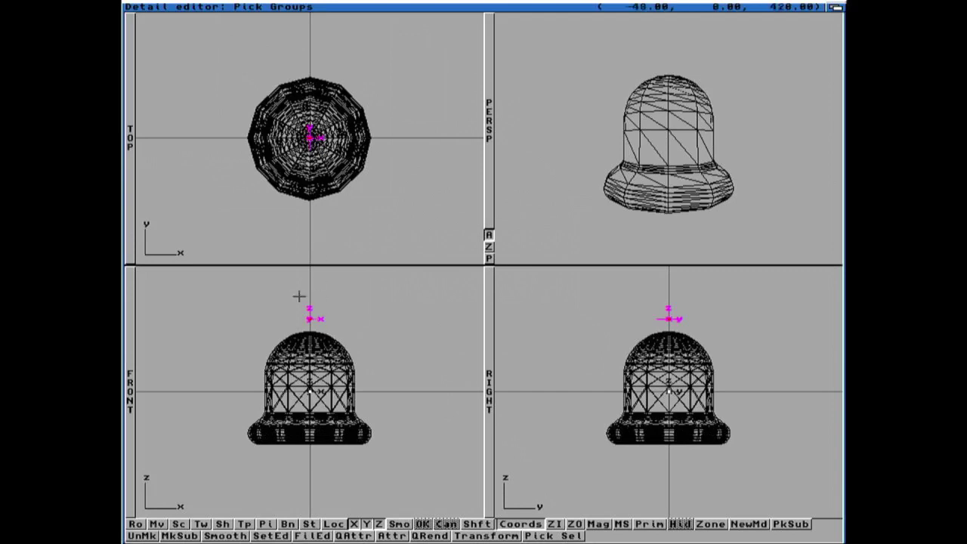
pyautogui.press('super+t')
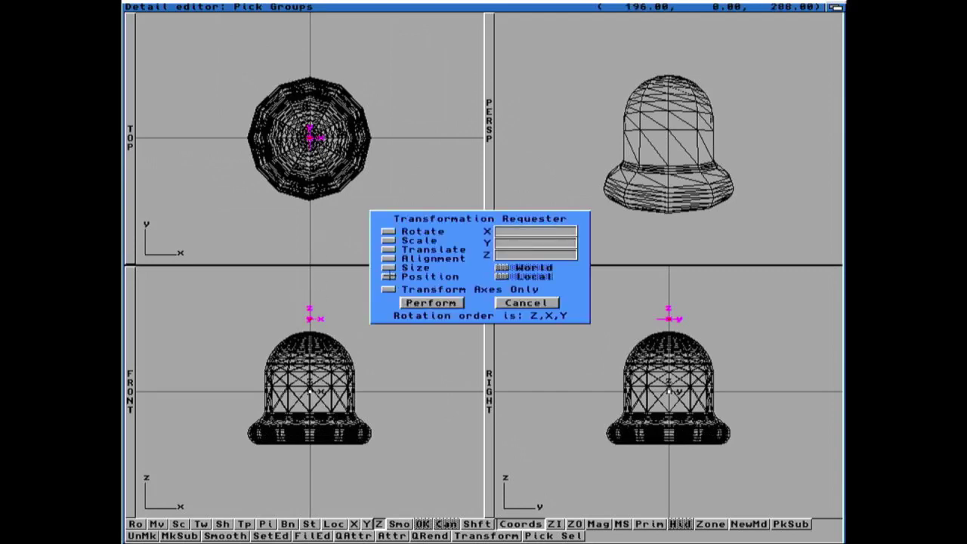
pyautogui.click(389, 232)
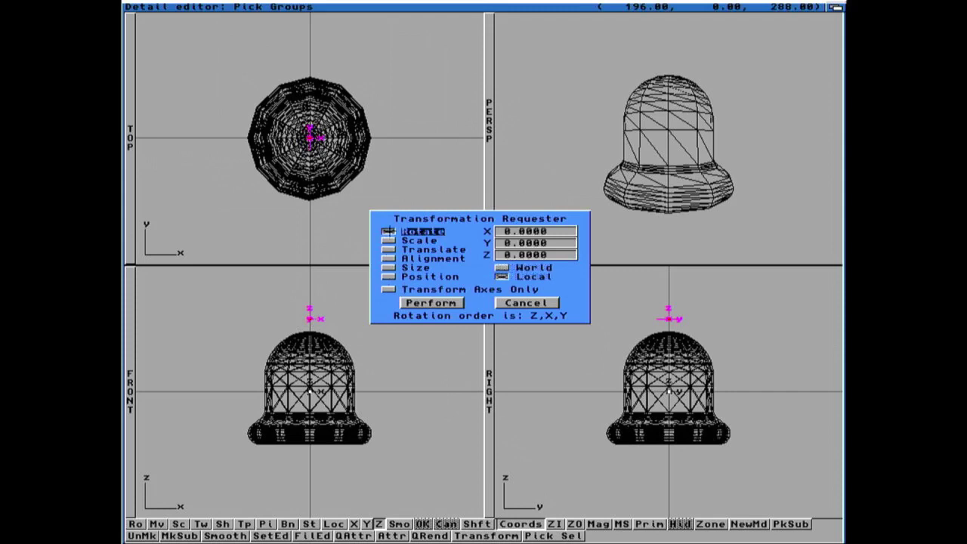
pyautogui.click(507, 255)
pyautogui.write('9')
pyautogui.press('Return')
pyautogui.click(450, 304)
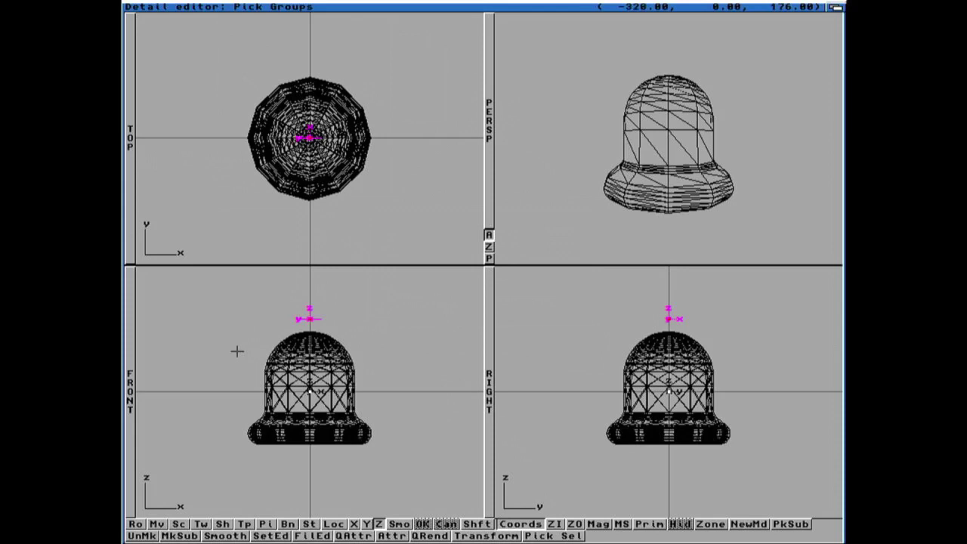
# Rotate only the path's axes by -90 degrees about local Z, leaving its geometry in place
pyautogui.press('super+t')
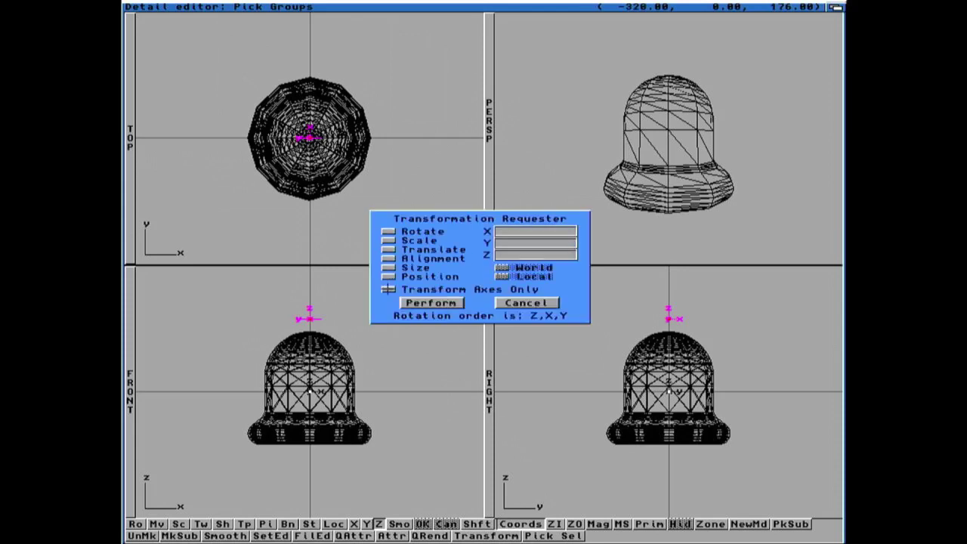
pyautogui.click(388, 231)
pyautogui.click(388, 289)
pyautogui.click(505, 255)
pyautogui.write('-90')
pyautogui.press('Return')
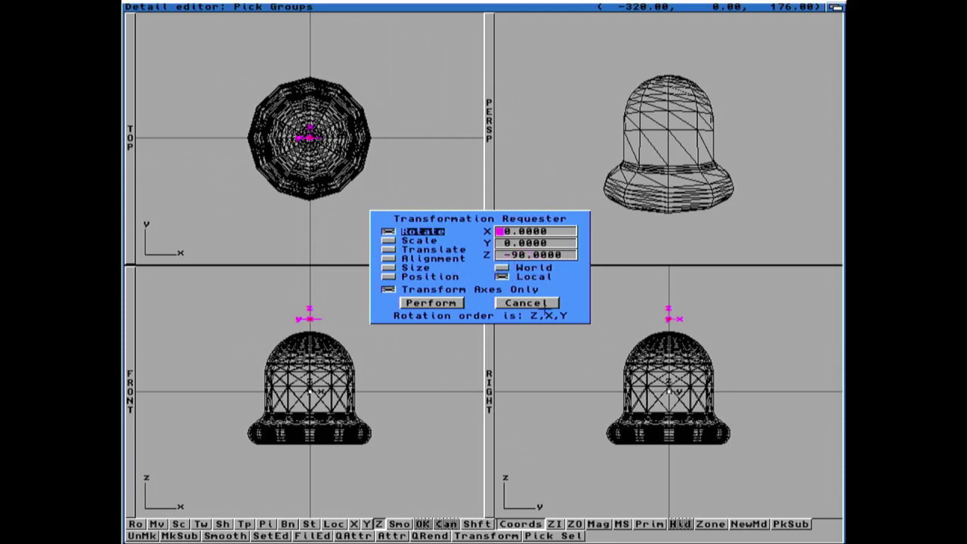
pyautogui.click(456, 303)
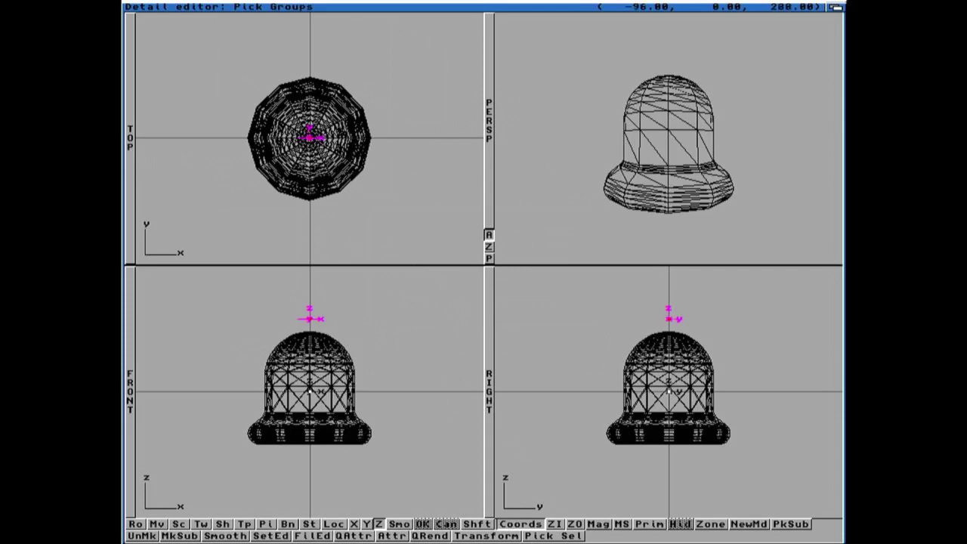
# In the enlarged front view, edit the path and lower its end points onto the dome at about X -52, Z 258 and X 50, Z 262
pyautogui.click(131, 370)
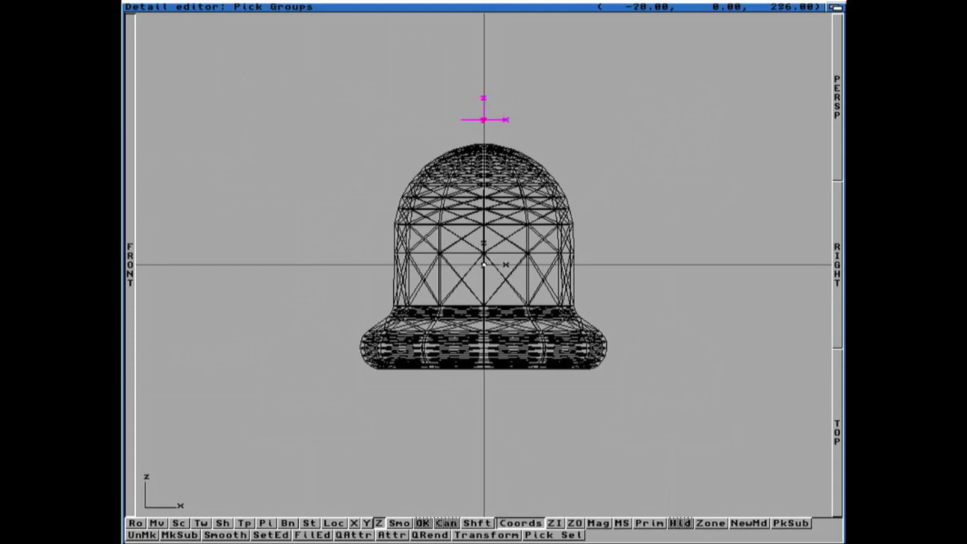
pyautogui.moveTo(295, 15); pyautogui.dragTo(327, 54, button='right')
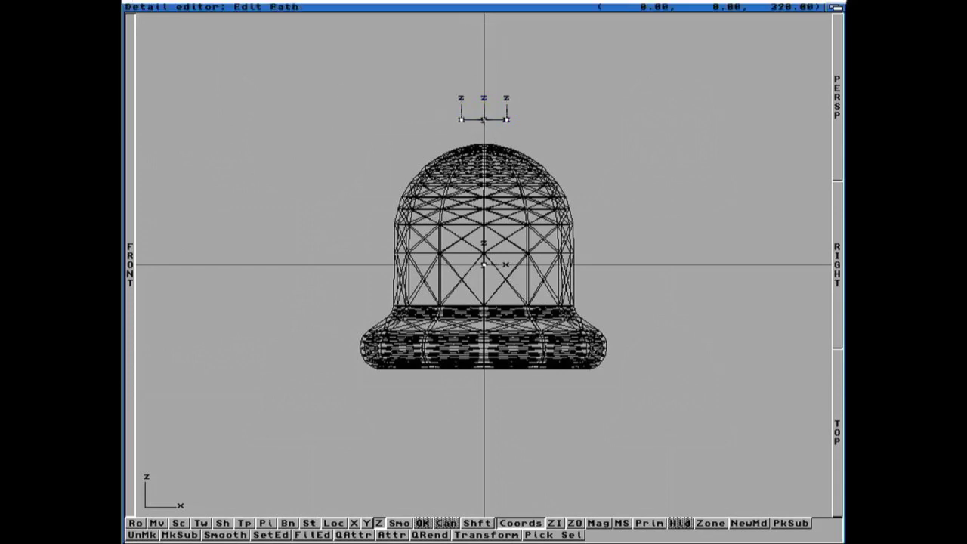
pyautogui.click(461, 119)
pyautogui.moveTo(396, 63); pyautogui.dragTo(260, 155, button='right')
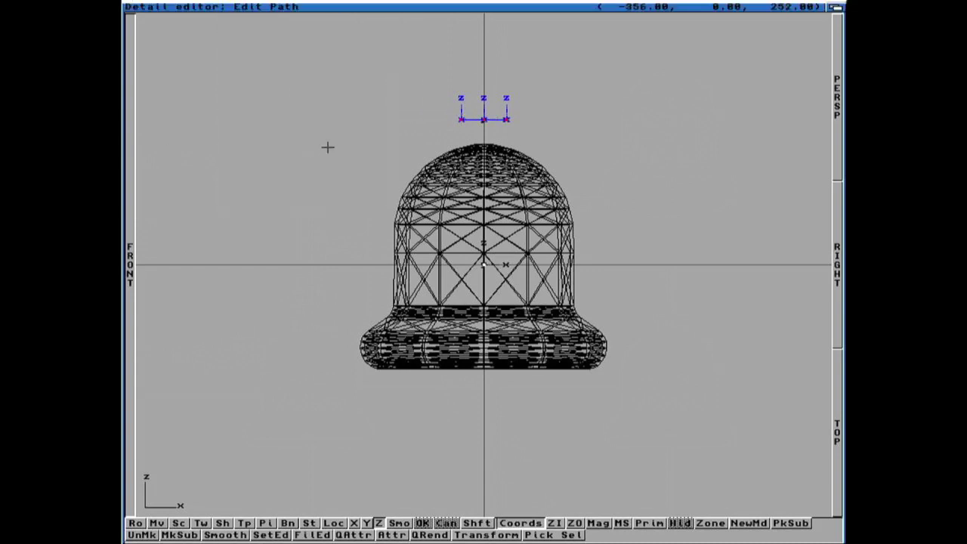
pyautogui.click(461, 119)
pyautogui.press('m')
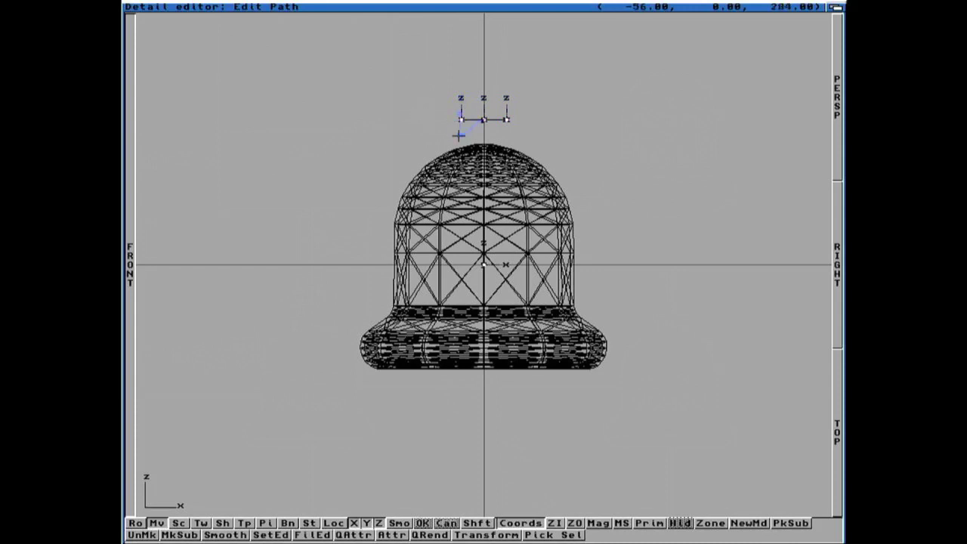
pyautogui.click(511, 136)
pyautogui.click(508, 120)
pyautogui.press('m')
pyautogui.press('space')
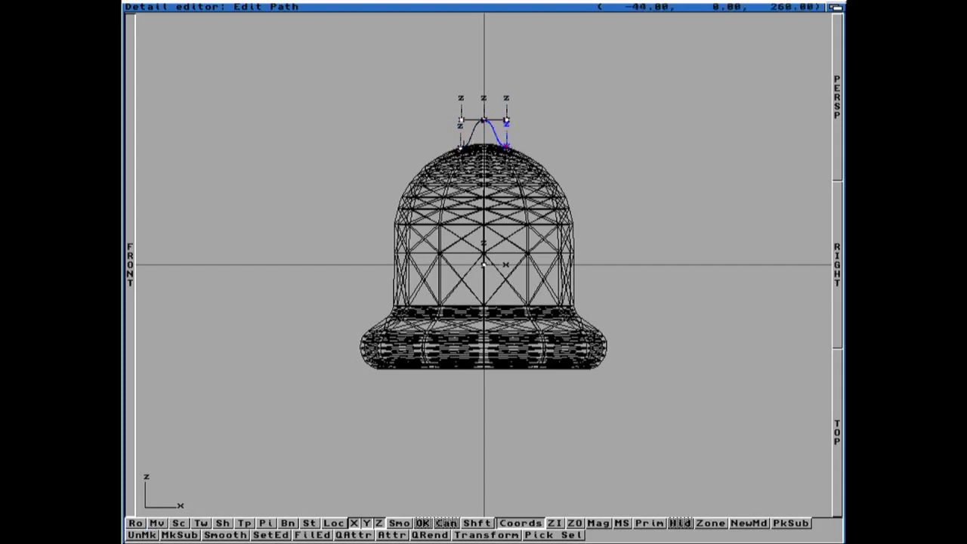
# Check the path's left end point position and set the right end point's world X position to 52
pyautogui.press('super+t')
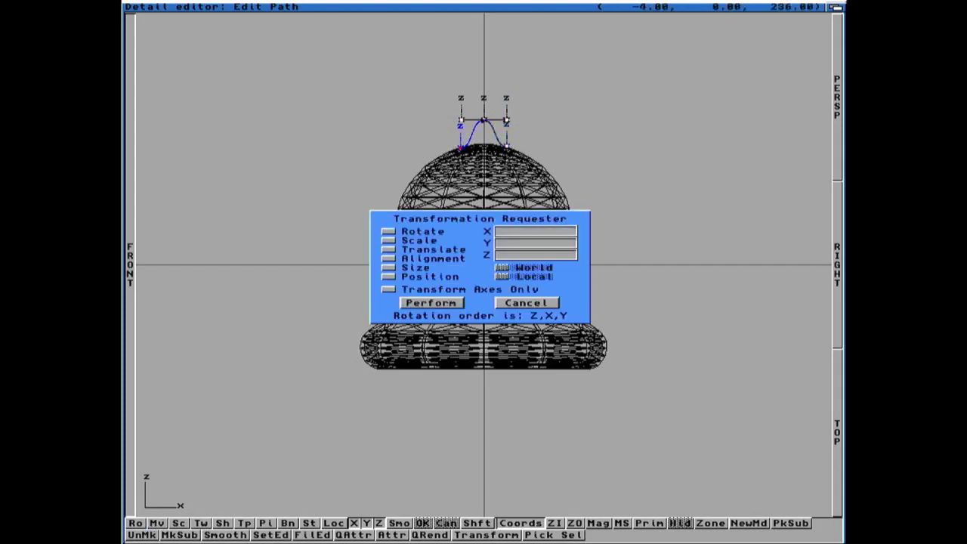
pyautogui.click(388, 277)
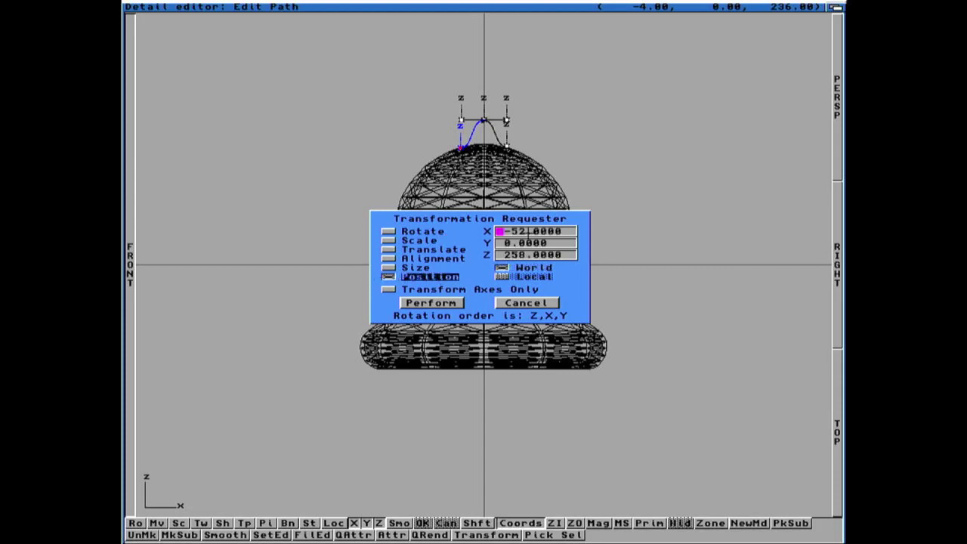
pyautogui.click(523, 303)
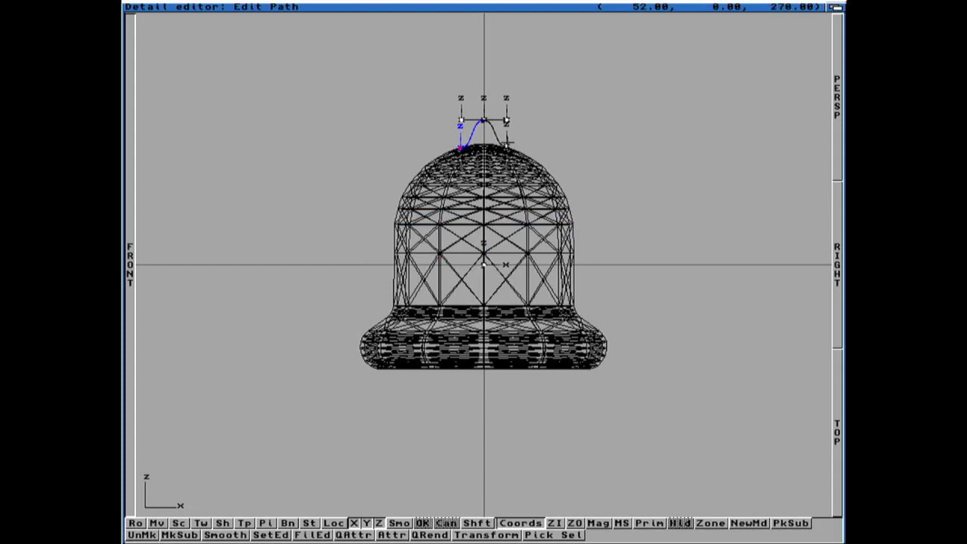
pyautogui.click(506, 147)
pyautogui.press('super+t')
pyautogui.click(392, 276)
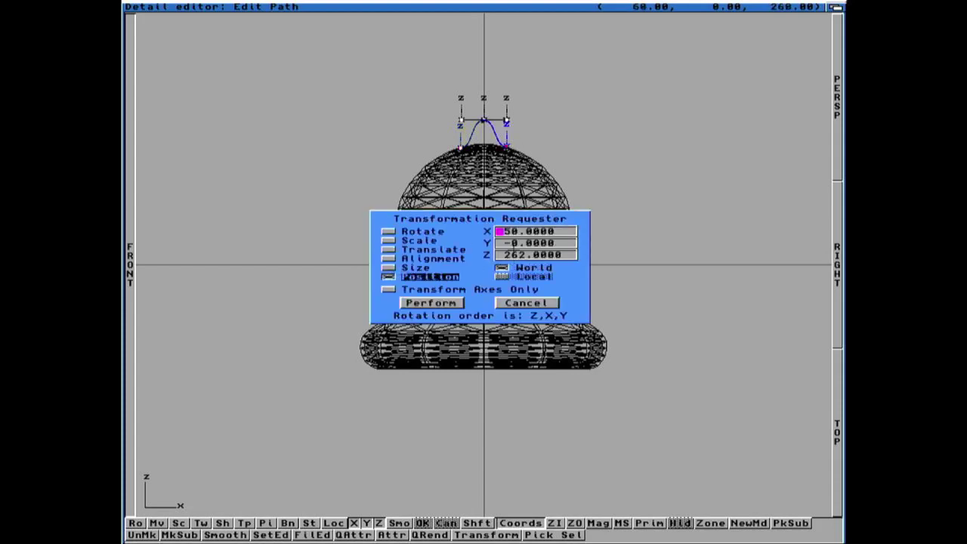
pyautogui.click(514, 232)
pyautogui.press('Delete')
pyautogui.write('2')
pyautogui.press('Return')
pyautogui.click(452, 302)
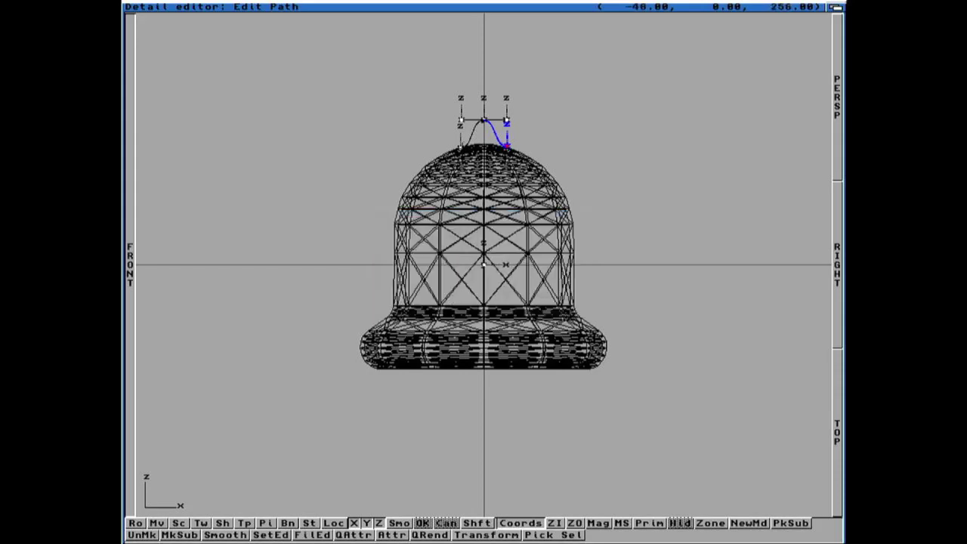
# Rotate the path's right end point about Y so its Z axis points horizontally outward and that half of the curve rounds
pyautogui.press('super+i')
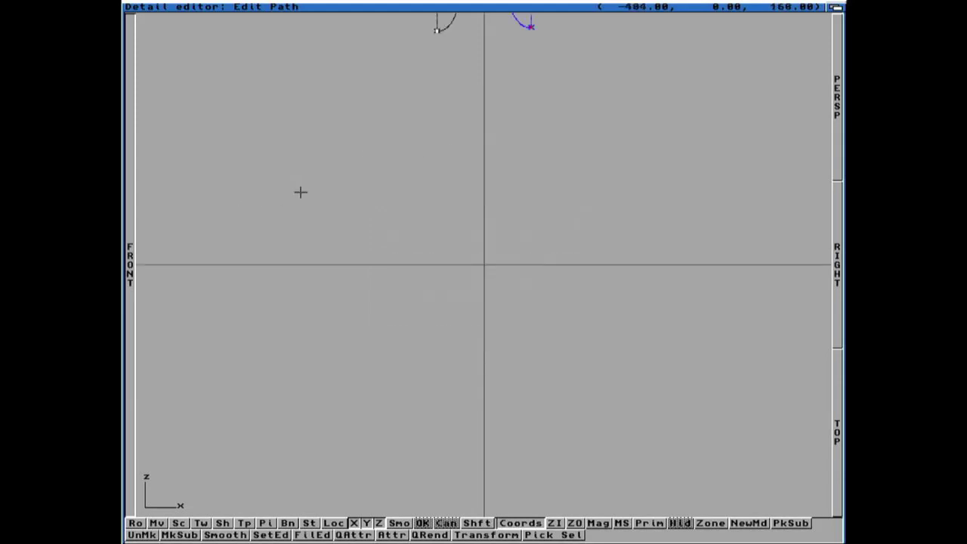
pyautogui.press('Up')
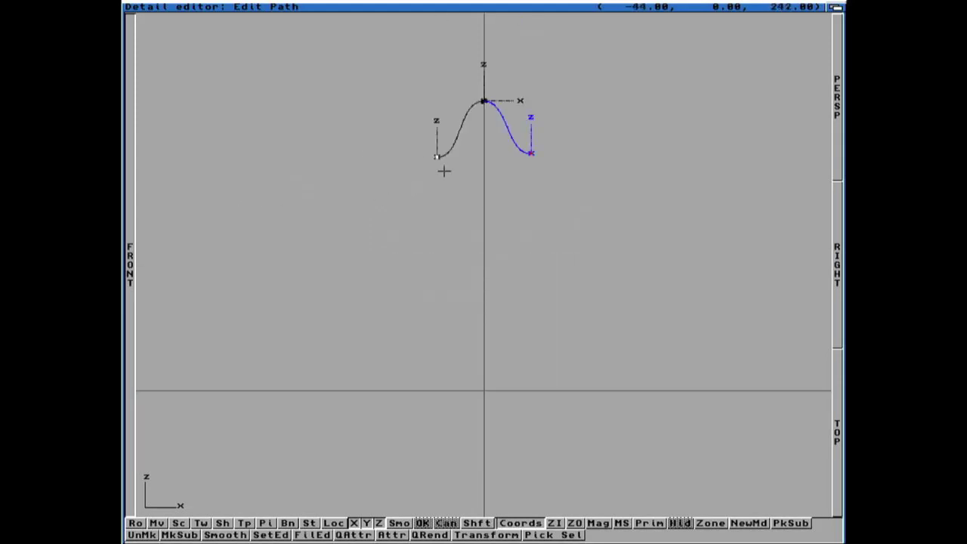
pyautogui.press('r')
pyautogui.click(366, 523)
pyautogui.moveTo(613, 361); pyautogui.dragTo(726, 340)
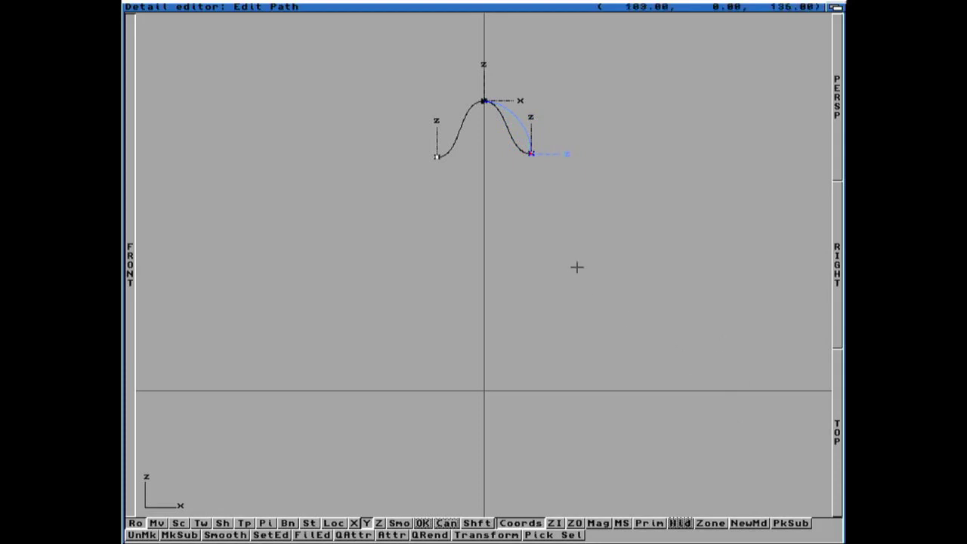
# Rotate the path's left end point -90 degrees about Y to complete the arch, and return to Pick Groups mode
pyautogui.click(437, 157)
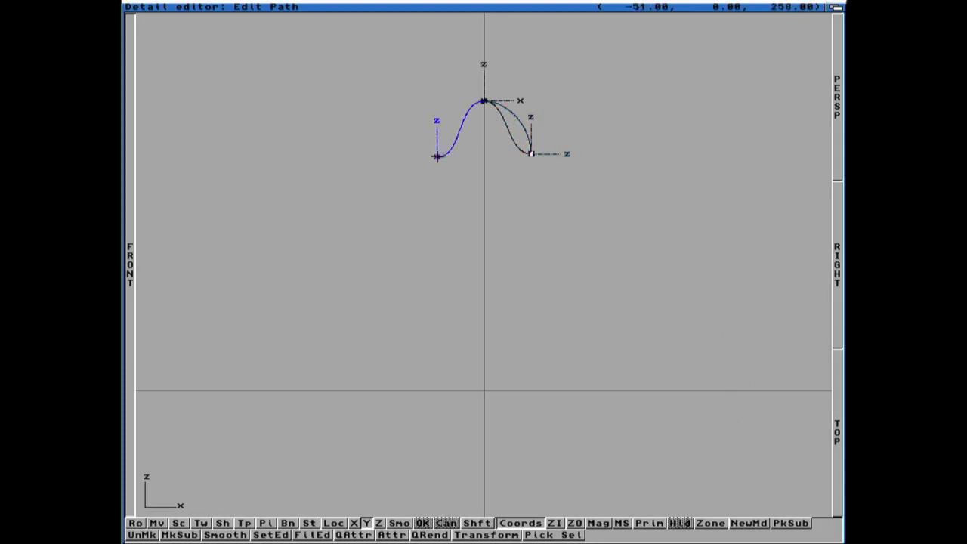
pyautogui.press('r')
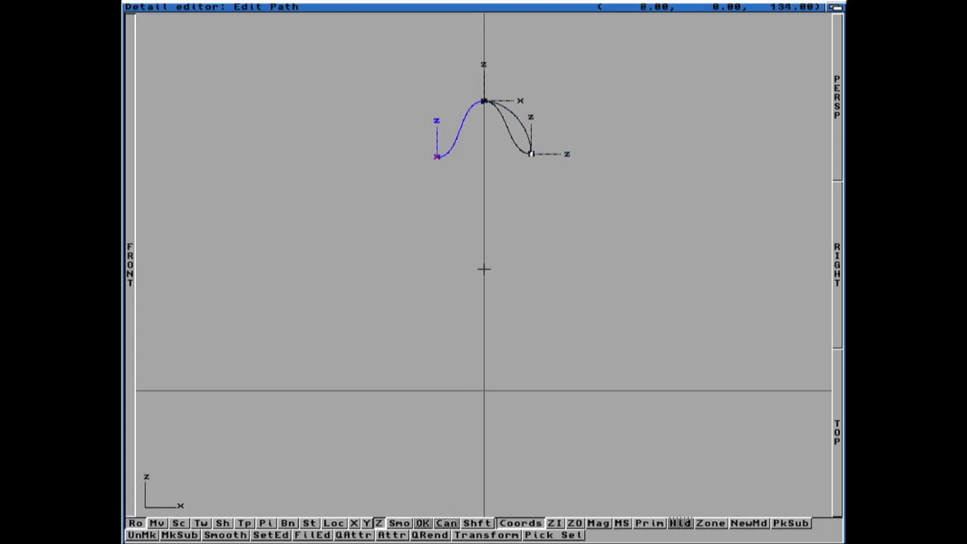
pyautogui.press('y')
pyautogui.moveTo(449, 264); pyautogui.dragTo(332, 264)
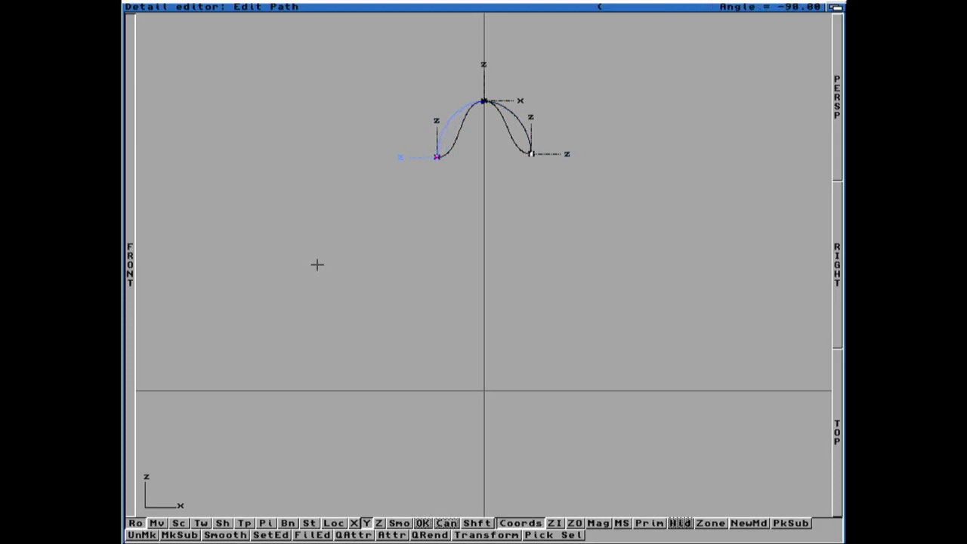
pyautogui.press('space')
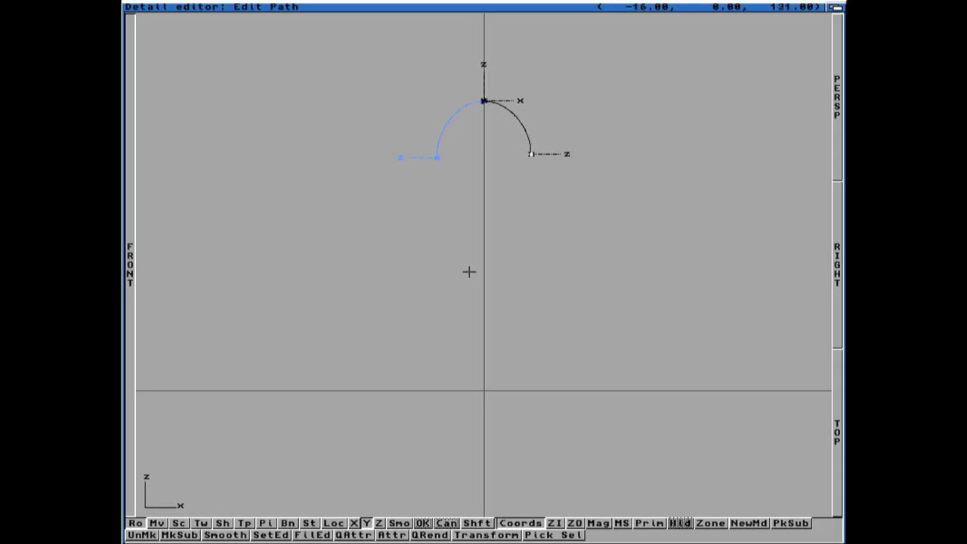
pyautogui.press('space')
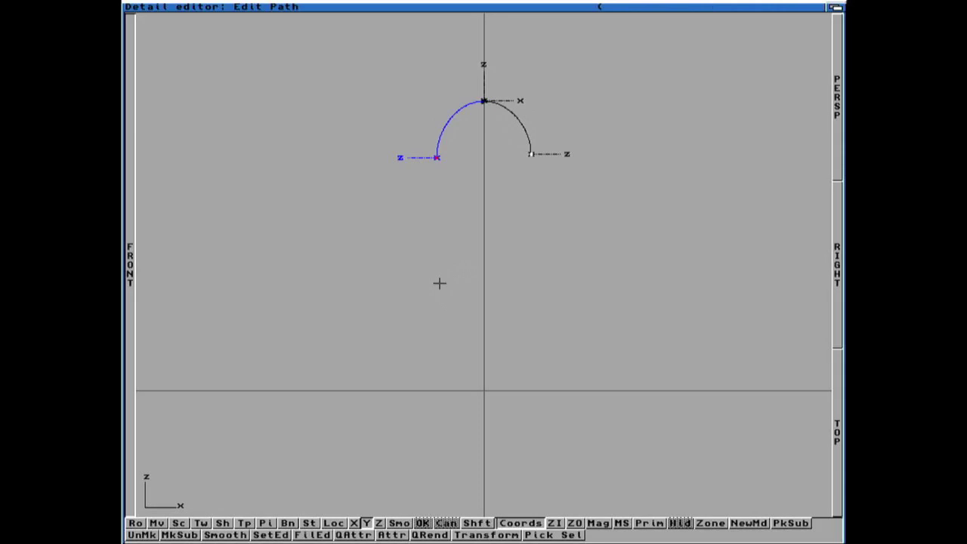
pyautogui.press('super+1')
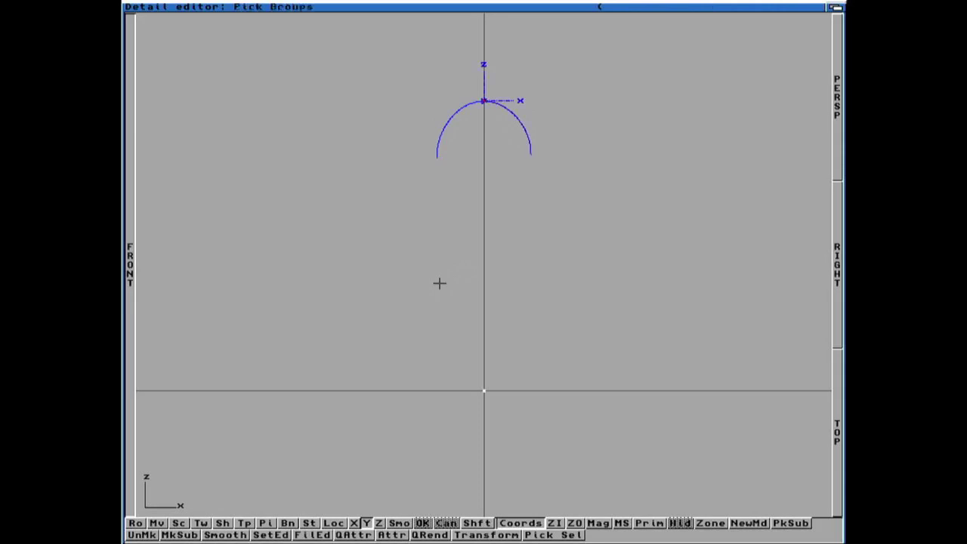
pyautogui.press('super+r')
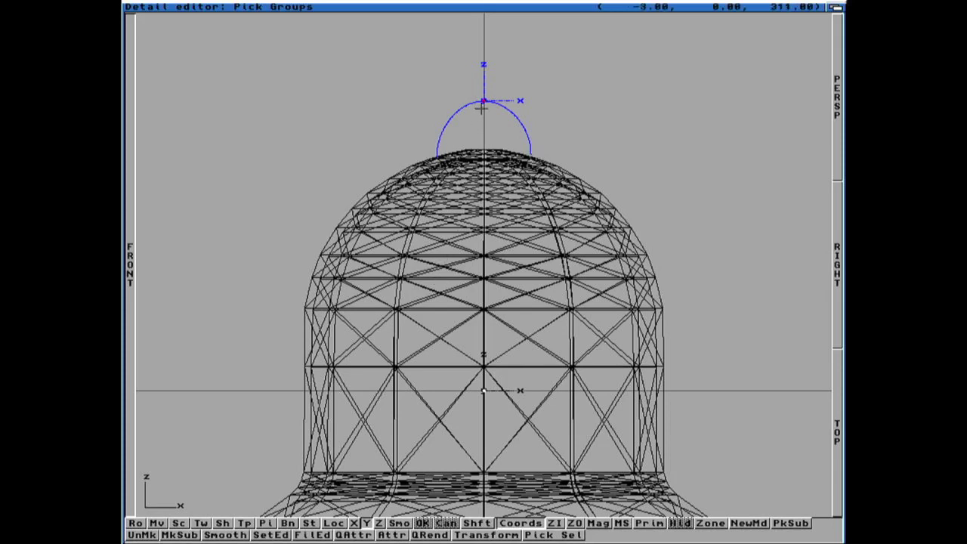
# Edit the path, check the left end point's world position, and set the right end point's world Z position to 258
pyautogui.moveTo(484, 101); pyautogui.dragTo(301, 54, button='right')
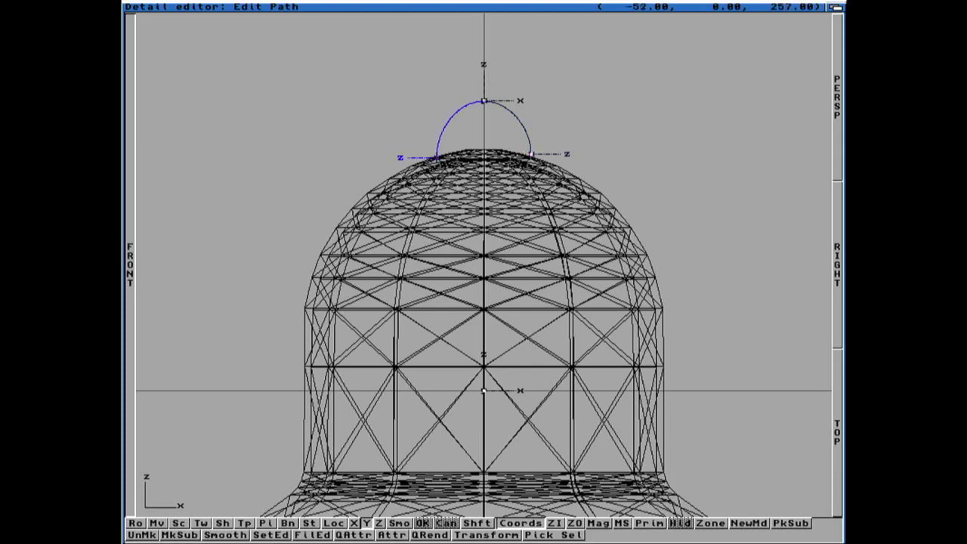
pyautogui.press('super+t')
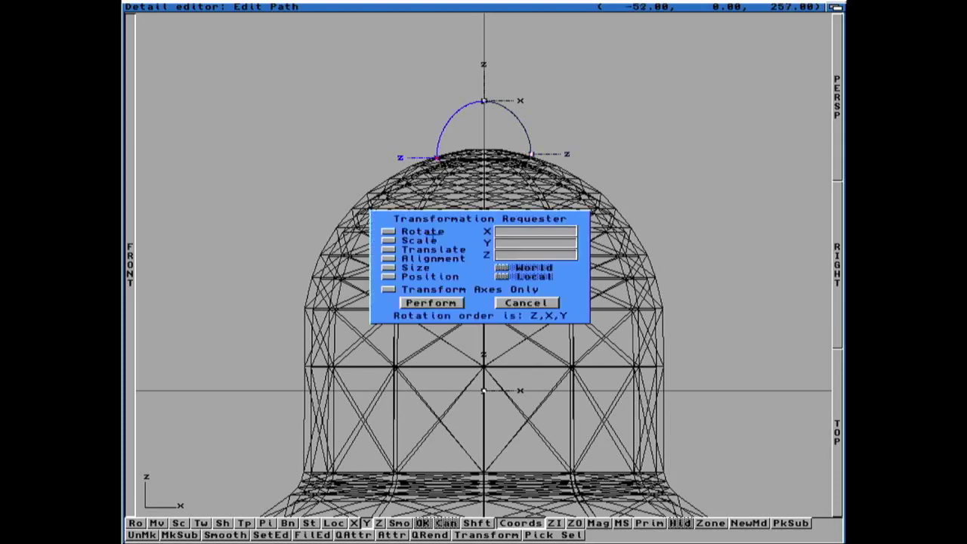
pyautogui.click(388, 277)
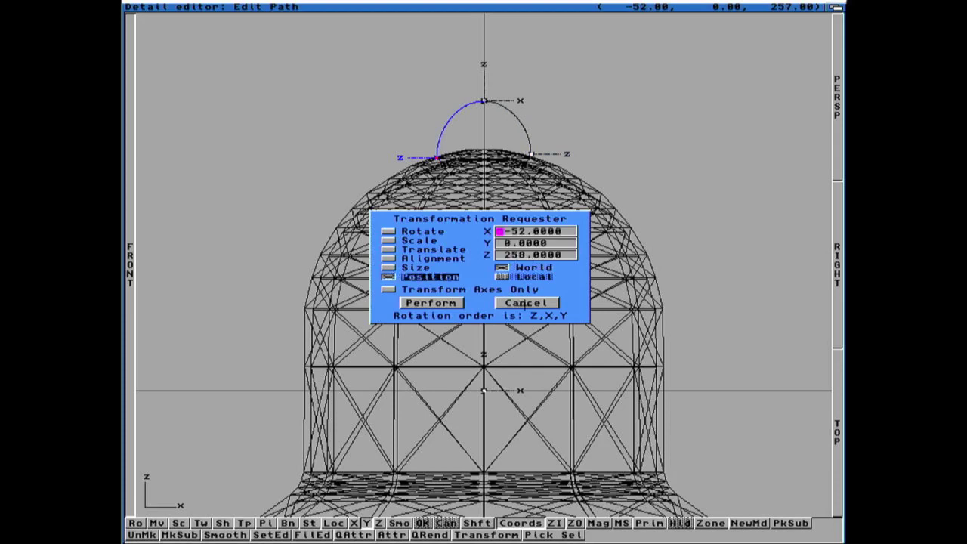
pyautogui.click(525, 303)
pyautogui.click(532, 154)
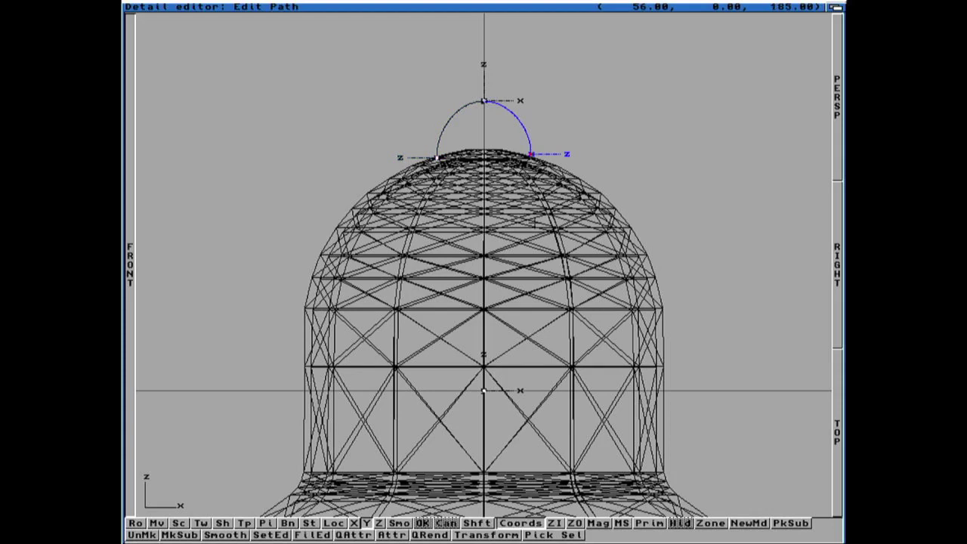
pyautogui.press('super+t')
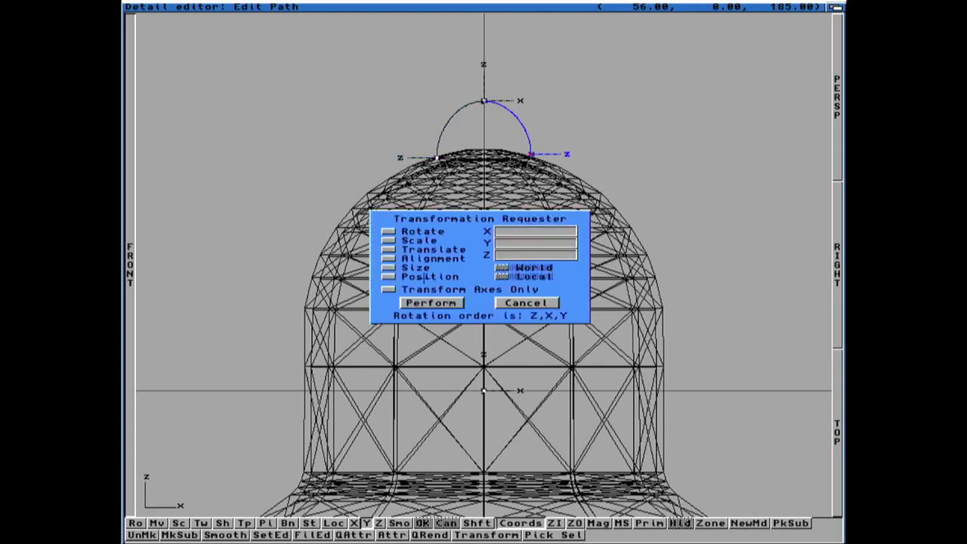
pyautogui.click(387, 277)
pyautogui.click(514, 255)
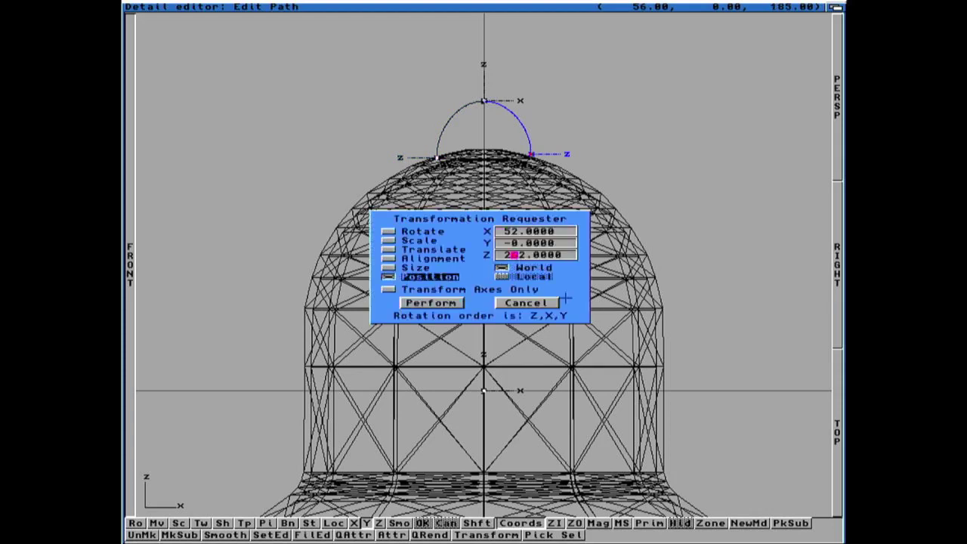
pyautogui.press('Delete')
pyautogui.press('Delete')
pyautogui.write('58')
pyautogui.click(446, 302)
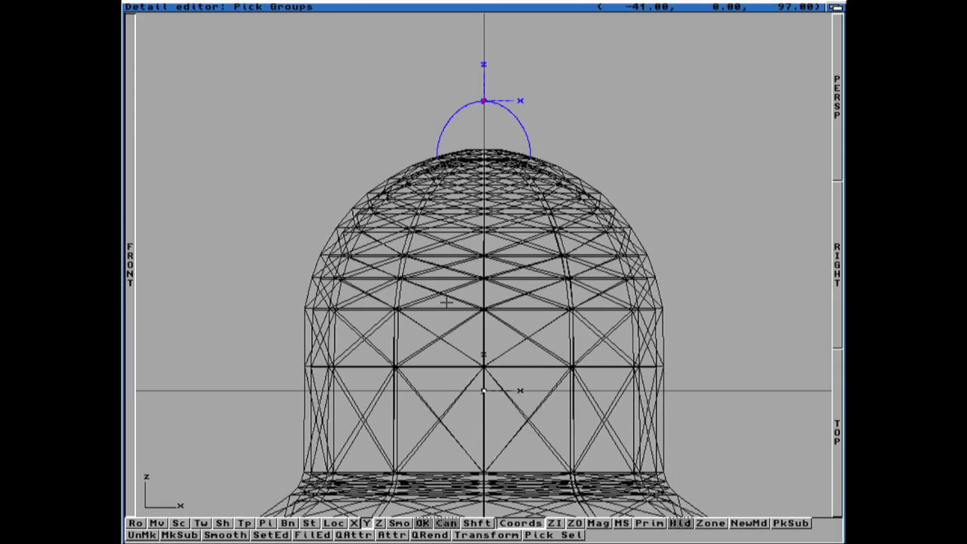
# Add a disk primitive with radius 50 and 12 sections
pyautogui.moveTo(291, 54); pyautogui.dragTo(358, 79, button='right')
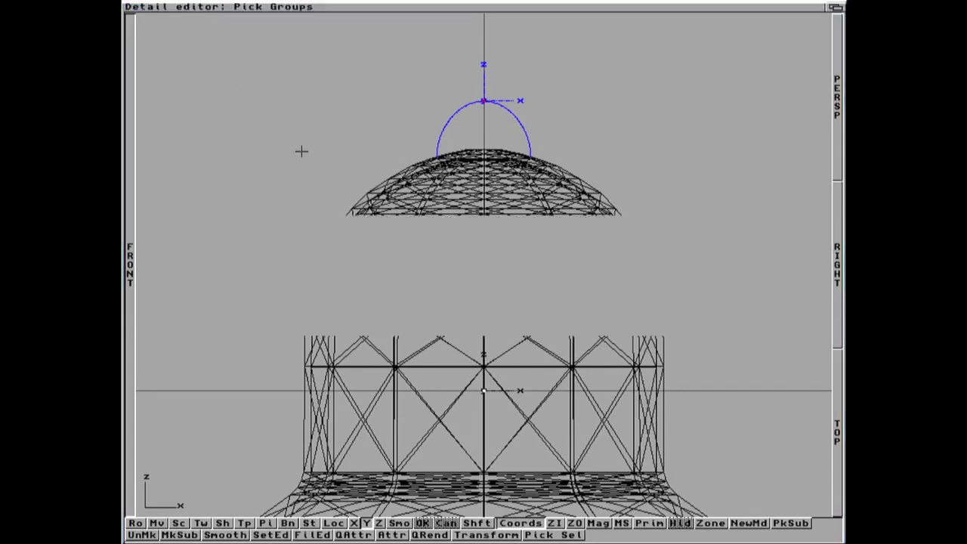
pyautogui.click(354, 302)
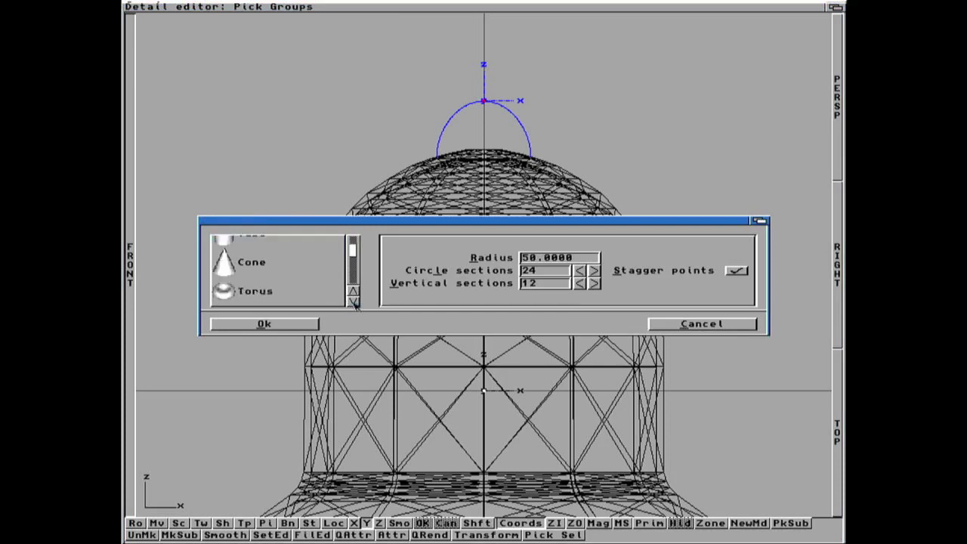
pyautogui.click(257, 264)
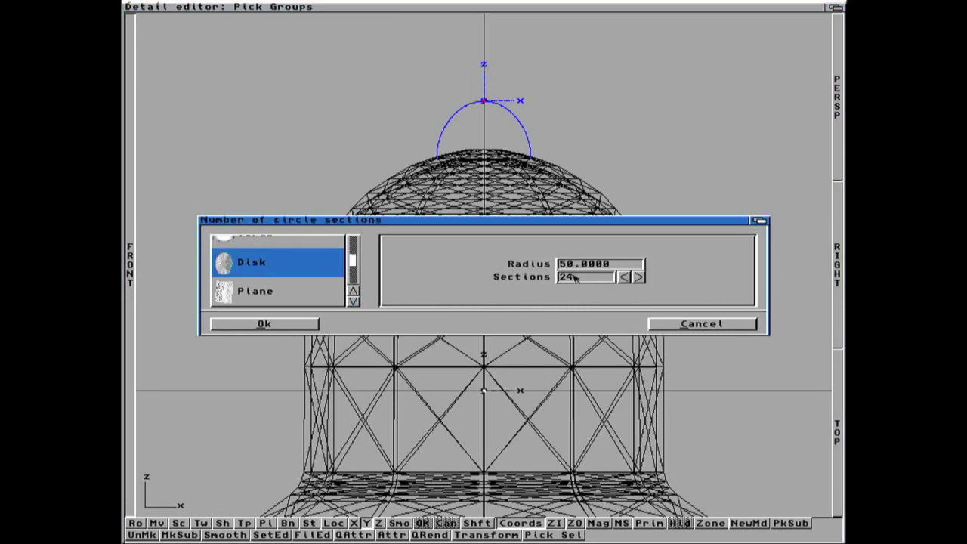
pyautogui.click(624, 277)
pyautogui.click(625, 278)
pyautogui.click(625, 277)
pyautogui.click(625, 277)
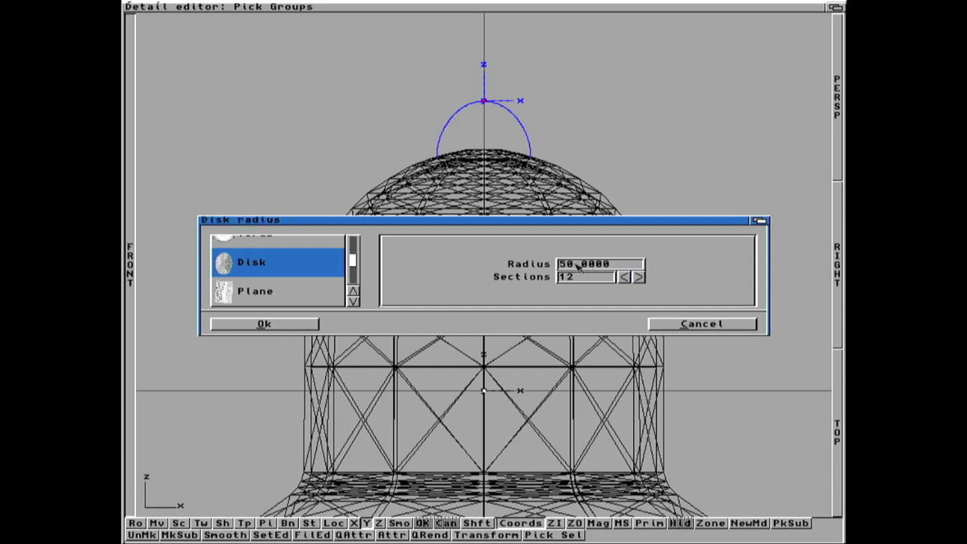
pyautogui.click(311, 325)
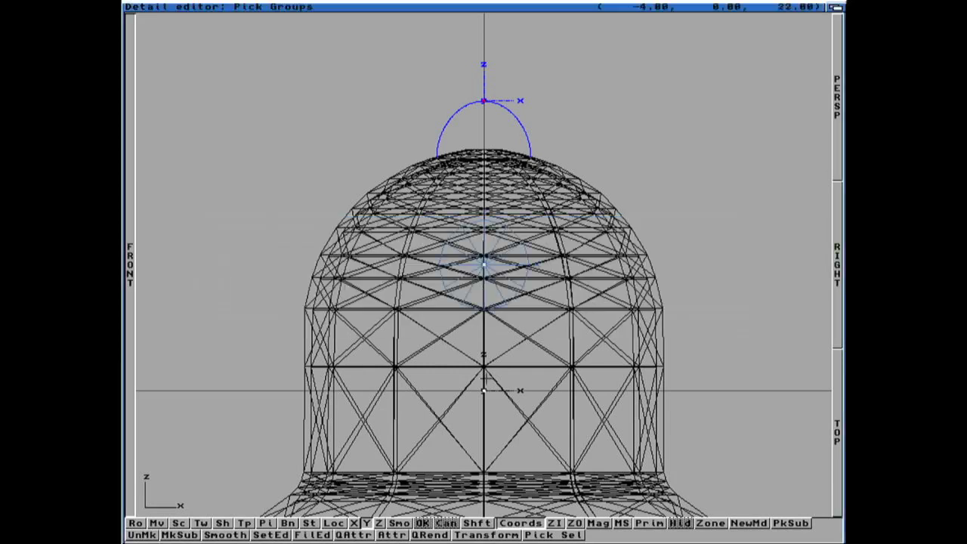
# Move the disk beside the arch's left foot and rotate it about X so it lies flat, edge-on in the front view
pyautogui.click(550, 537)
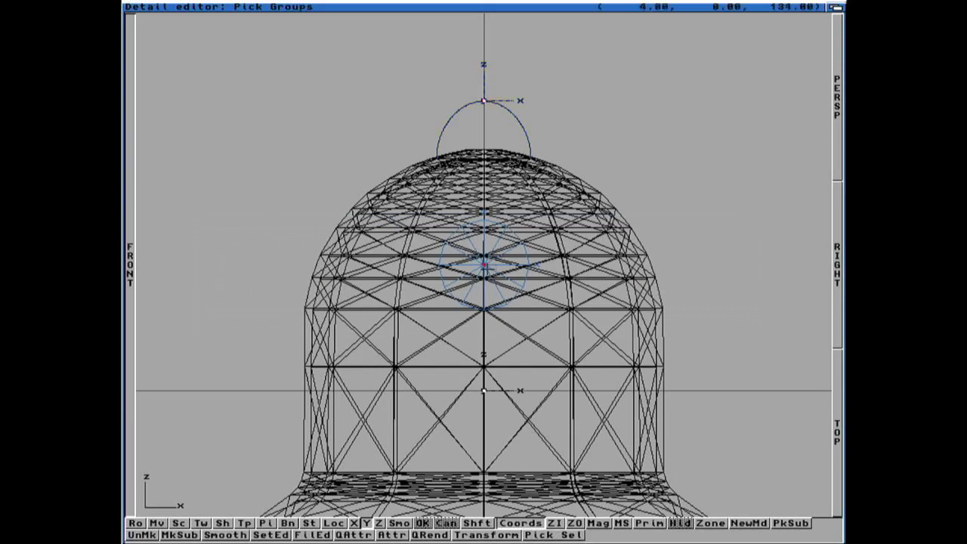
pyautogui.press('m')
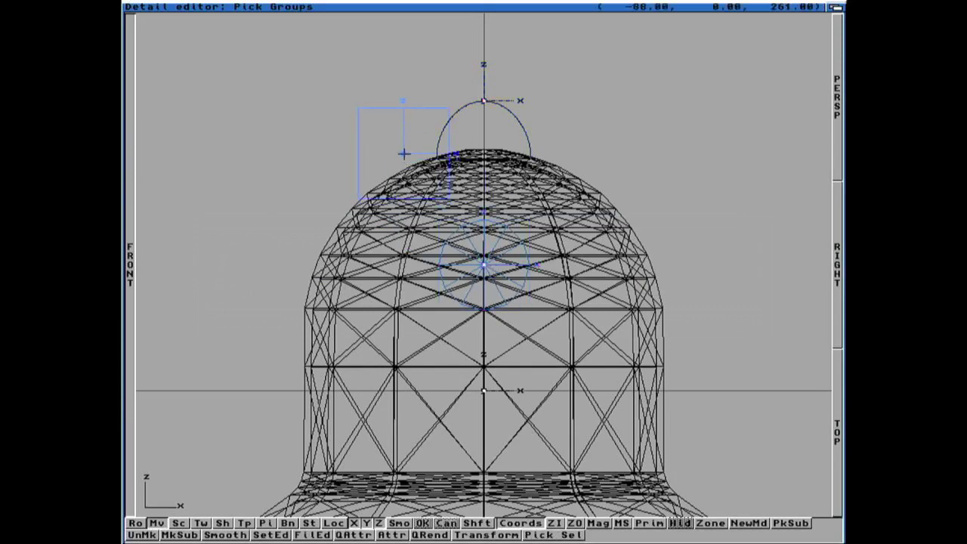
pyautogui.click(394, 156)
pyautogui.press('r')
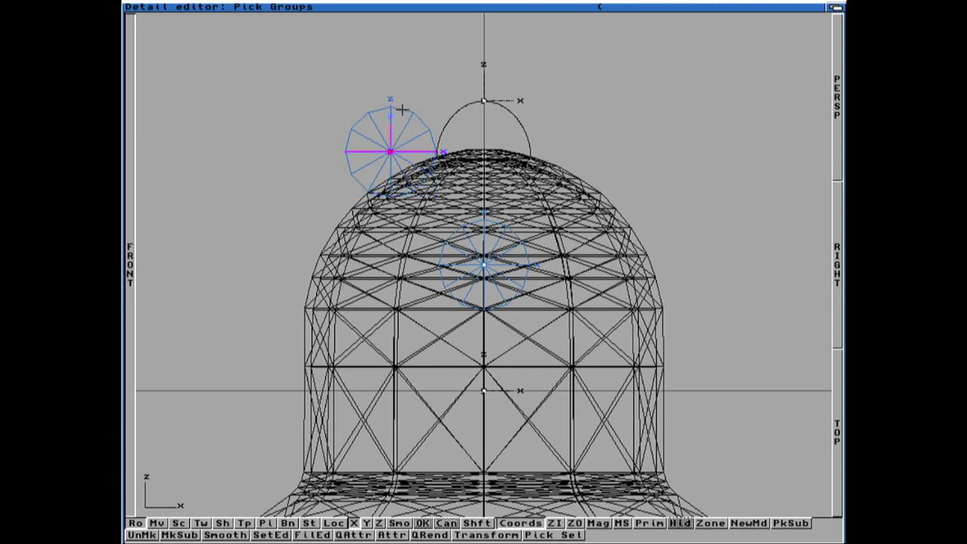
pyautogui.click(375, 195)
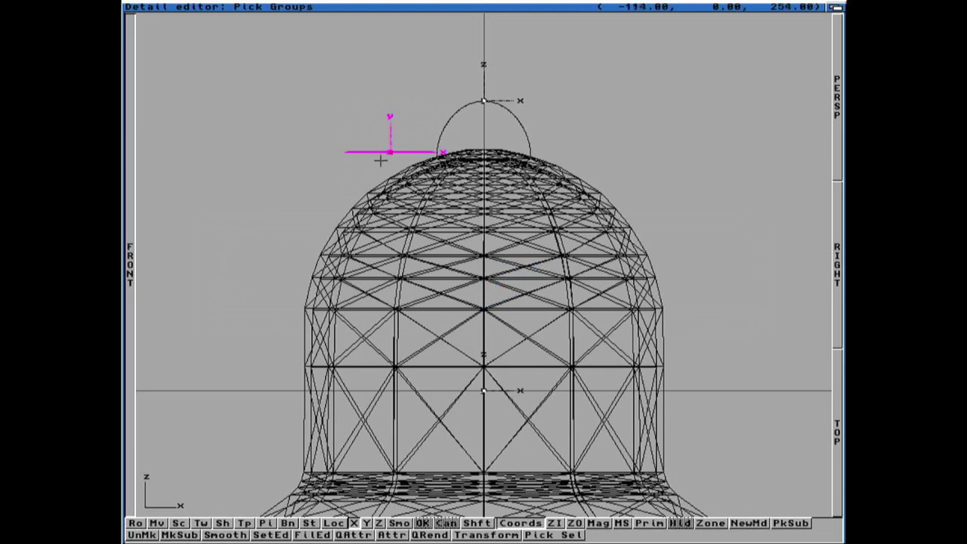
# Set the disk's local X and Z size to 10 and move it closer to the path's left foot
pyautogui.press('super+t')
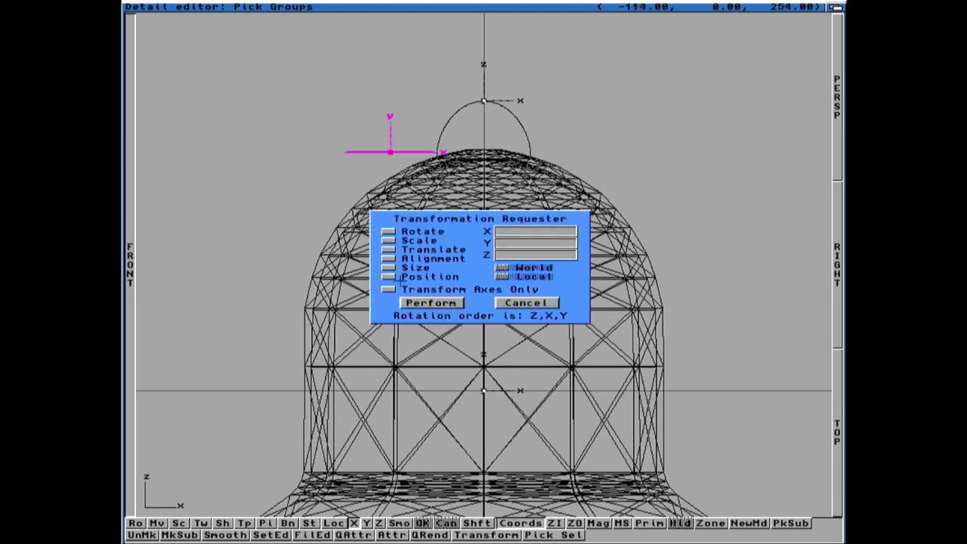
pyautogui.click(387, 267)
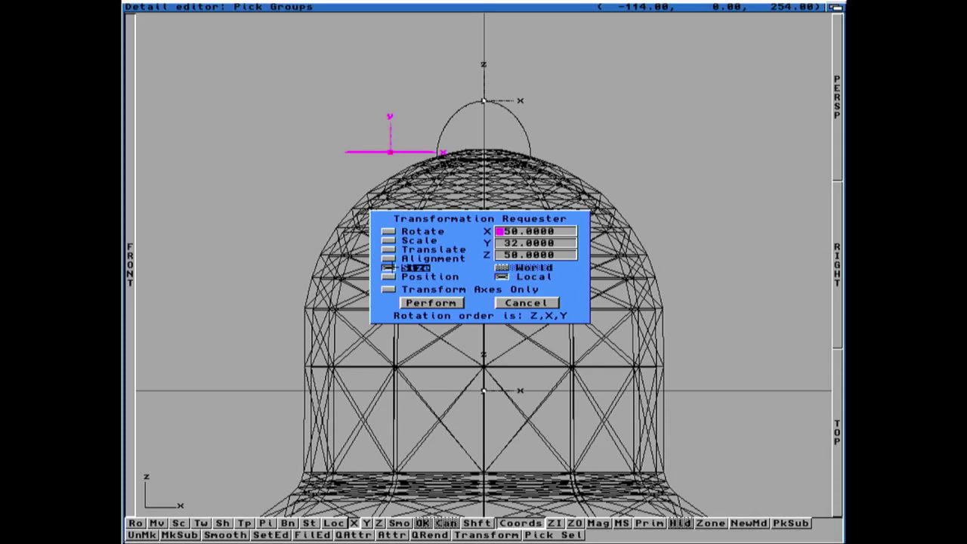
pyautogui.press('Delete')
pyautogui.write('1')
pyautogui.press('Return')
pyautogui.press('Return')
pyautogui.press('Delete')
pyautogui.write('1')
pyautogui.click(447, 302)
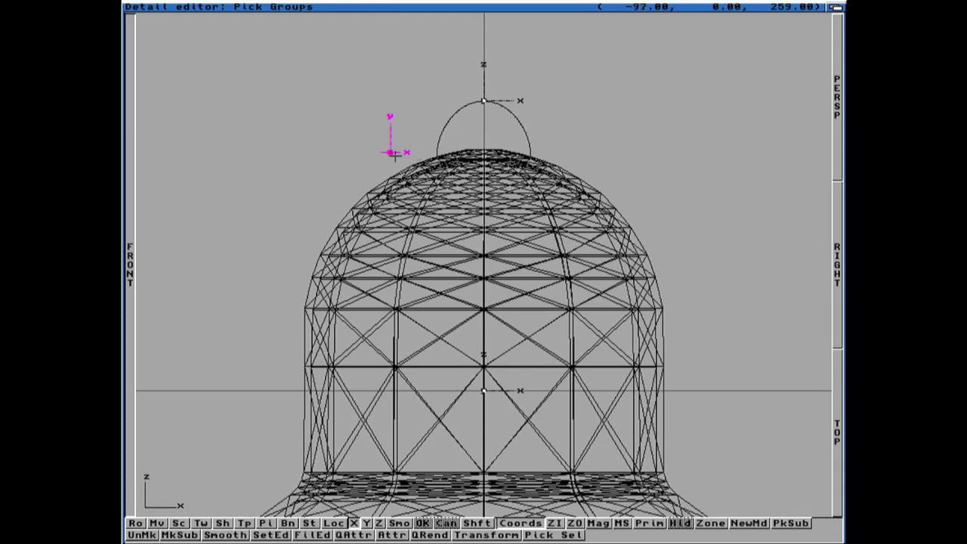
pyautogui.press('m')
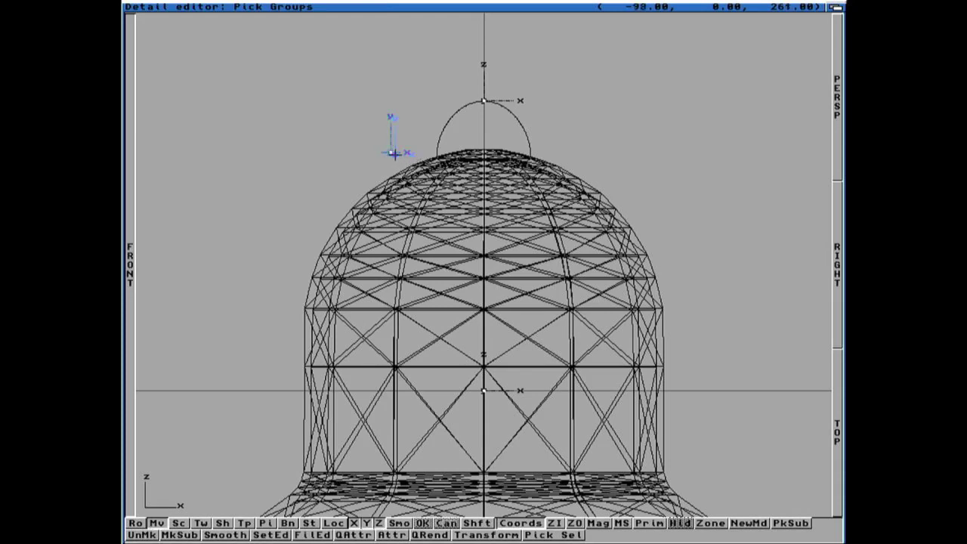
pyautogui.click(420, 155)
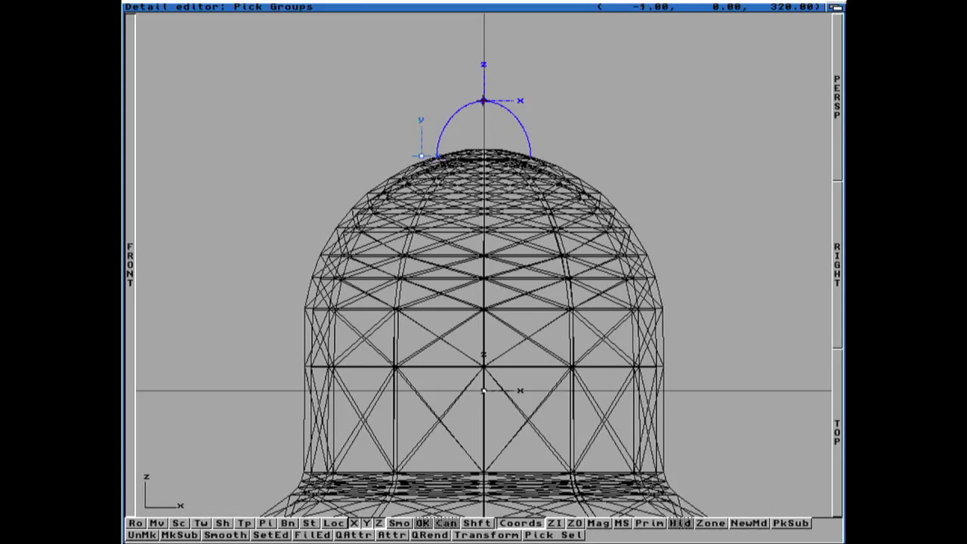
# Extrude the disk along the path named PATH with Y aligned to the path and an increased section count
pyautogui.click(392, 535)
pyautogui.moveTo(374, 25); pyautogui.dragTo(380, 67, button='right')
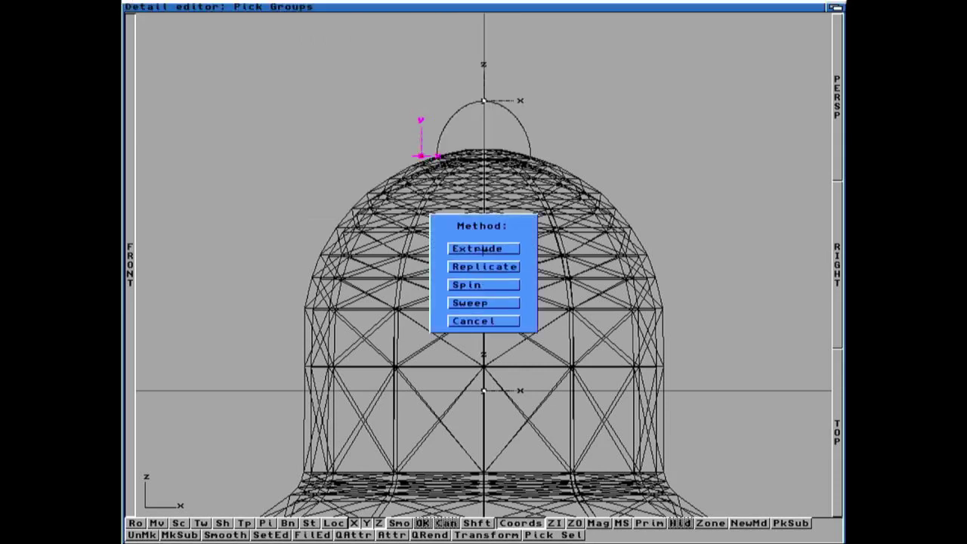
pyautogui.click(478, 248)
pyautogui.click(318, 241)
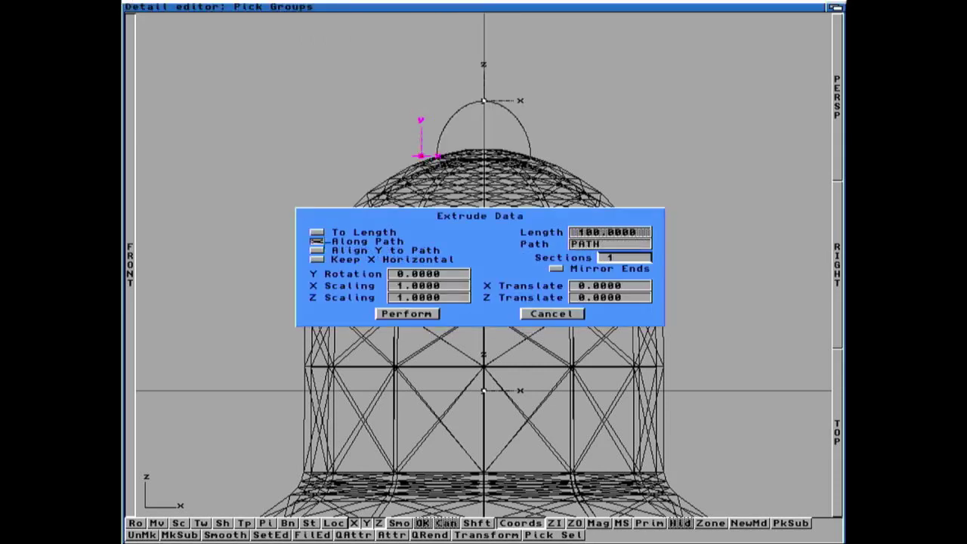
pyautogui.click(618, 258)
pyautogui.press('Return')
pyautogui.click(318, 251)
pyautogui.click(407, 314)
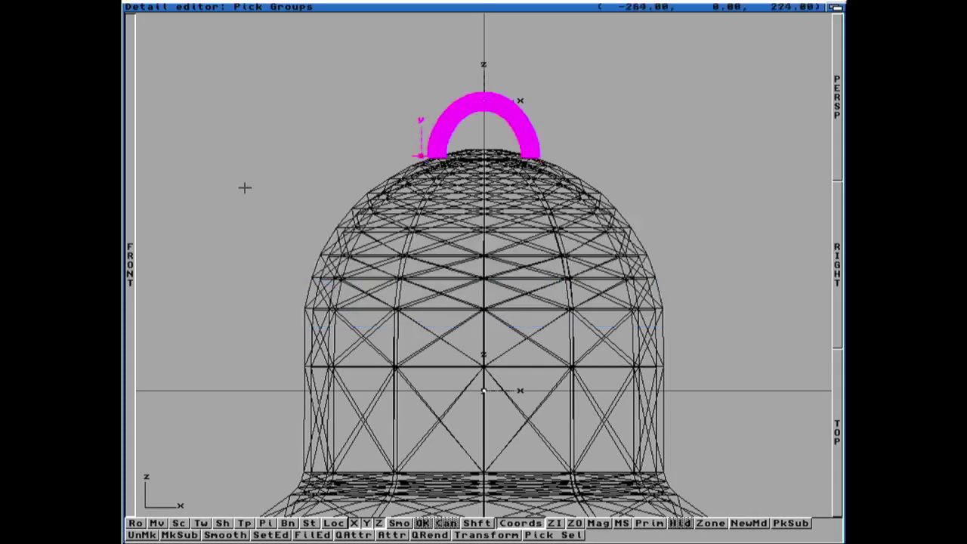
# Inspect the extruded loop in perspective, then find the PATH object in the object list and delete it
pyautogui.click(131, 198)
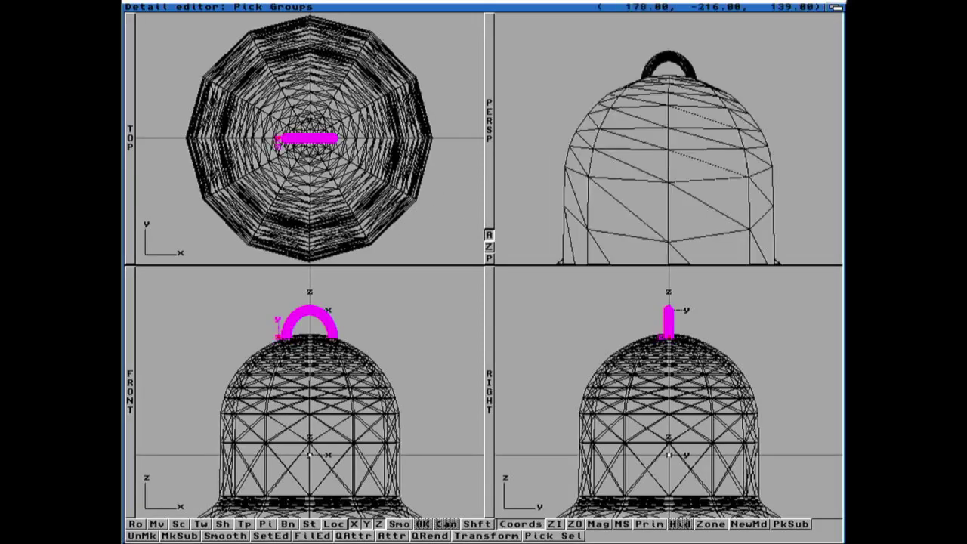
pyautogui.moveTo(613, 190); pyautogui.dragTo(607, 219)
pyautogui.moveTo(646, 156)
pyautogui.mouseDown()
pyautogui.moveTo(644, 173)
pyautogui.moveTo(646, 161)
pyautogui.mouseUp()
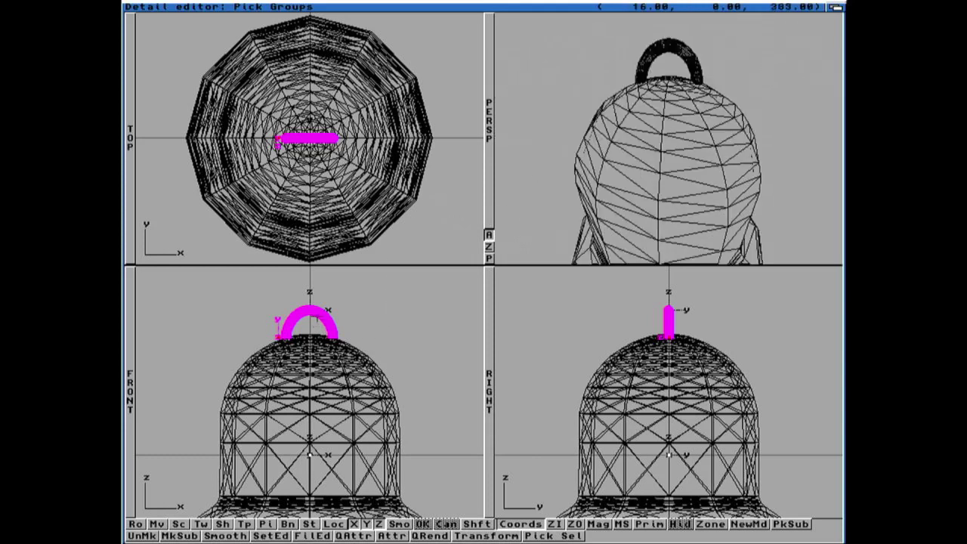
pyautogui.click(310, 310)
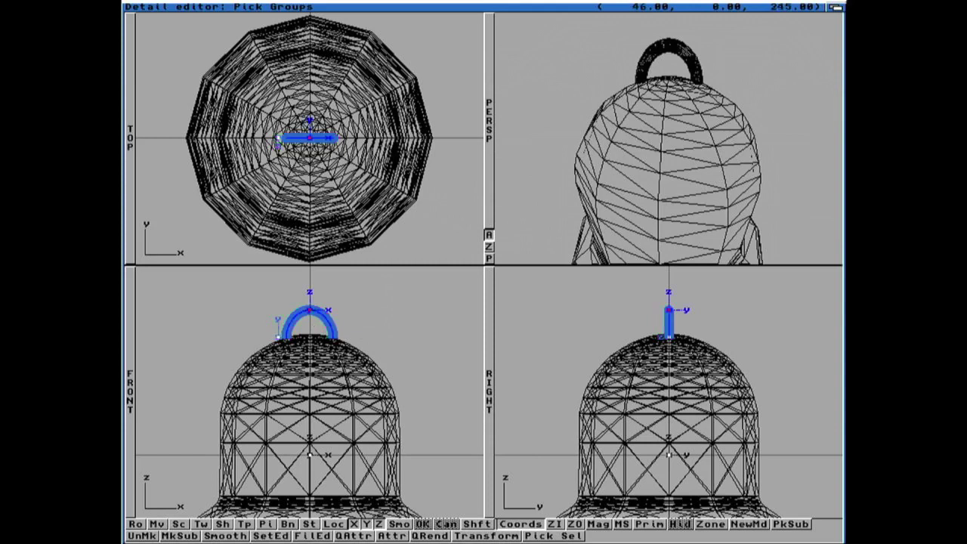
pyautogui.press('super+f')
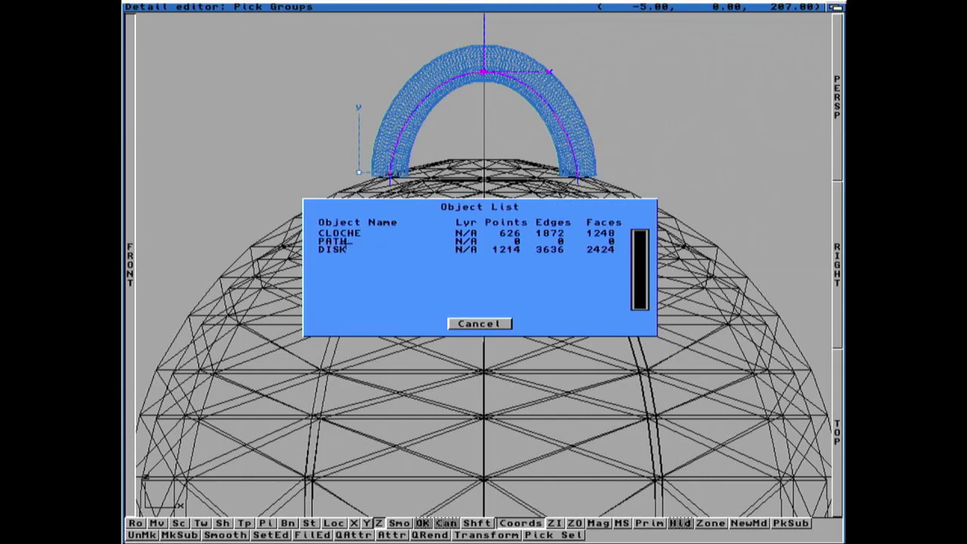
pyautogui.click(346, 241)
pyautogui.press('super+d')
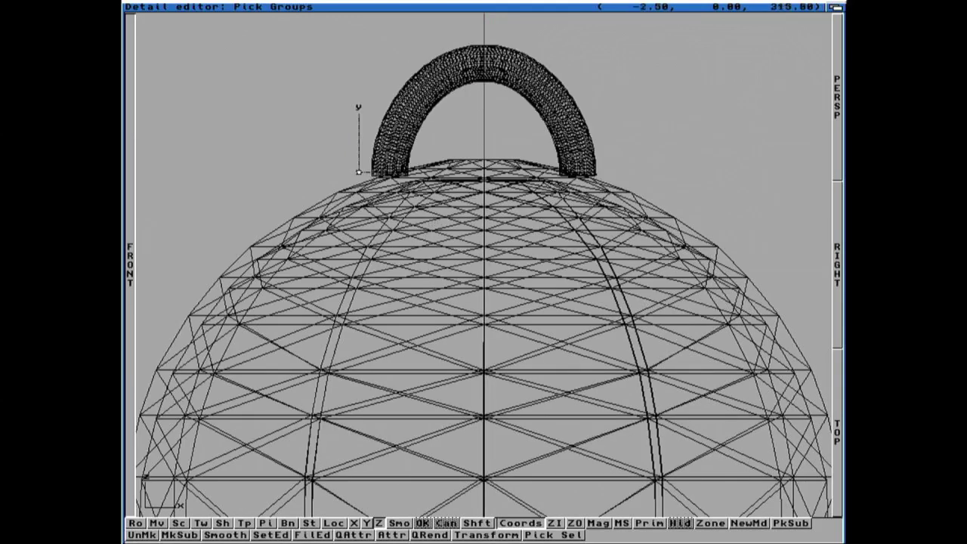
# Move the extruded loop down along Z only by about 7 units so its feet sink into the dome
pyautogui.click(359, 172)
pyautogui.press('m')
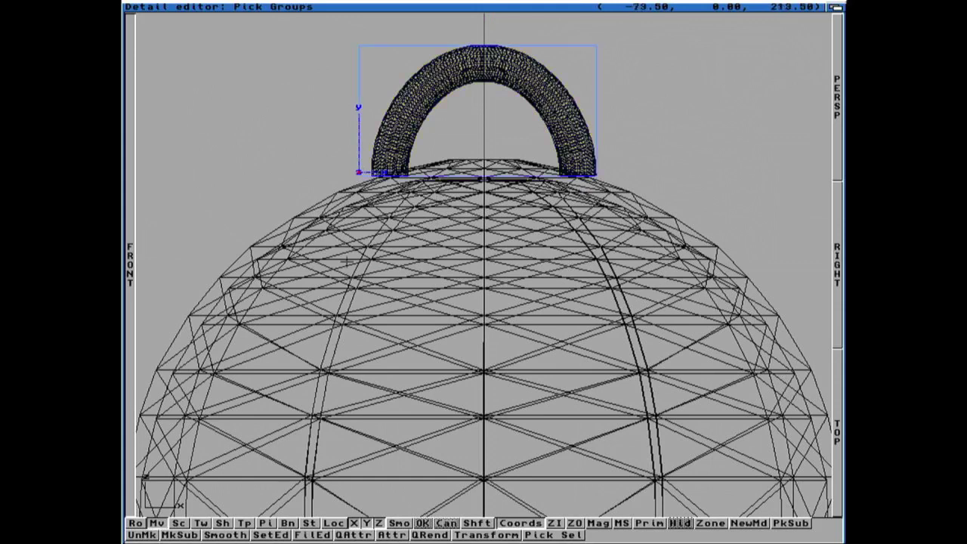
pyautogui.click(368, 522)
pyautogui.click(353, 523)
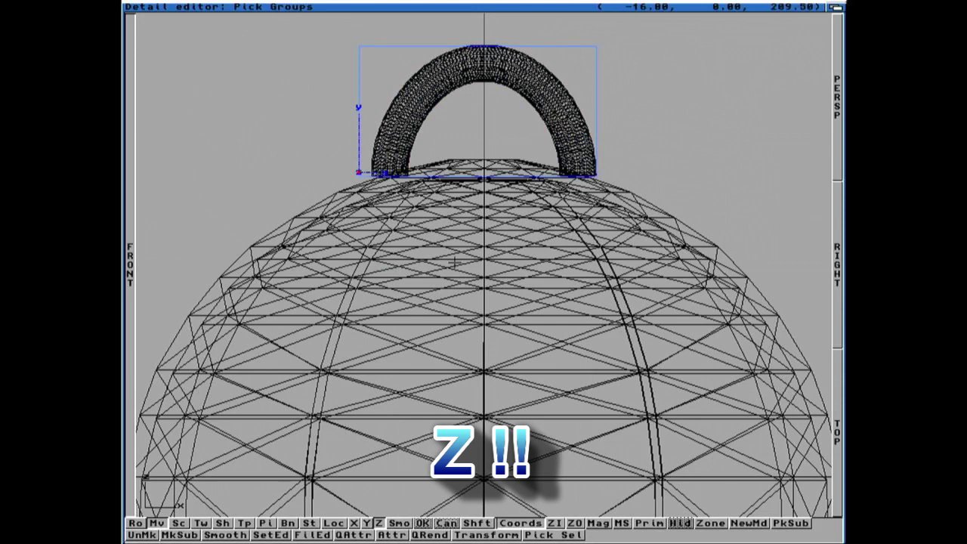
pyautogui.click(456, 275)
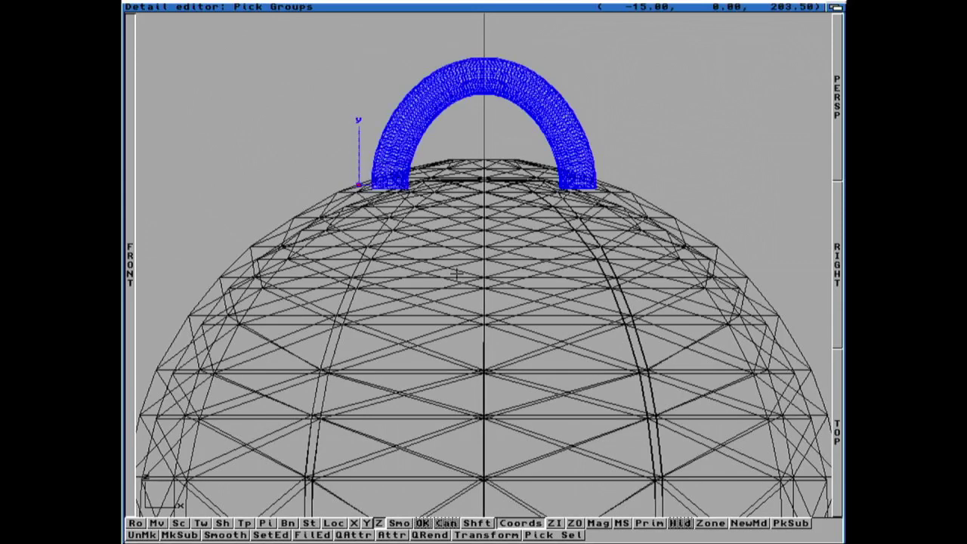
# Return to the four-view layout and zoom out to show the whole bell with its loop
pyautogui.click(130, 260)
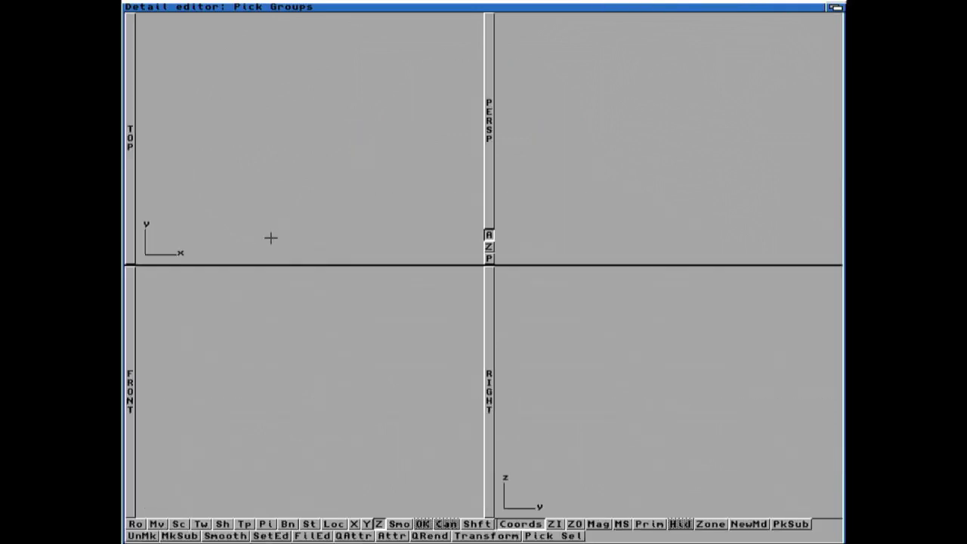
pyautogui.press('super+o')
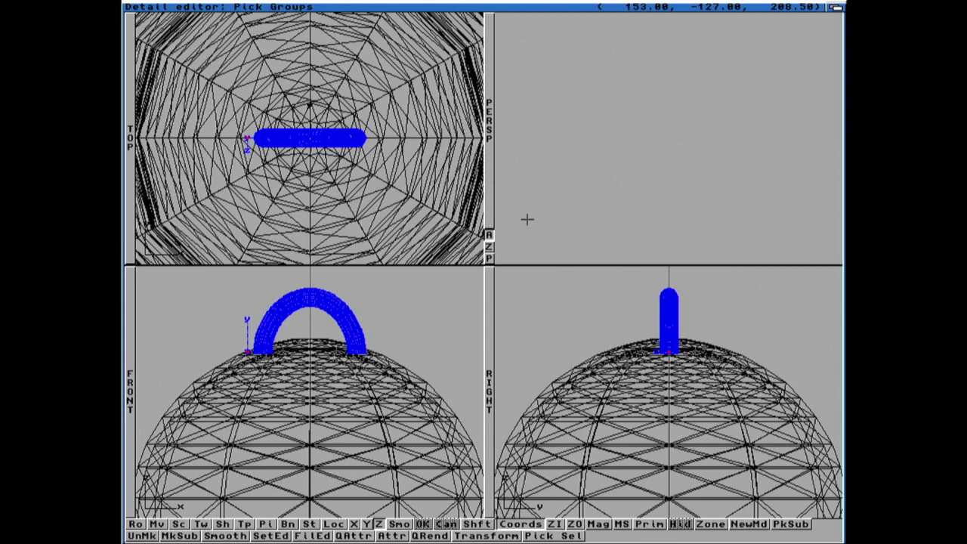
pyautogui.press('super+o')
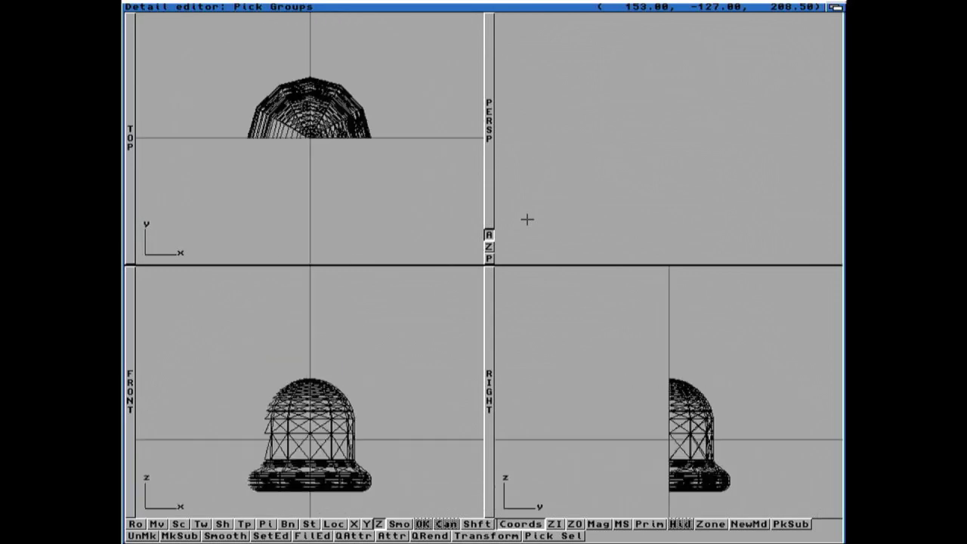
# Group the bell with the hanging loop and save the group over Cloche-02.iob
pyautogui.moveTo(634, 173); pyautogui.dragTo(660, 176)
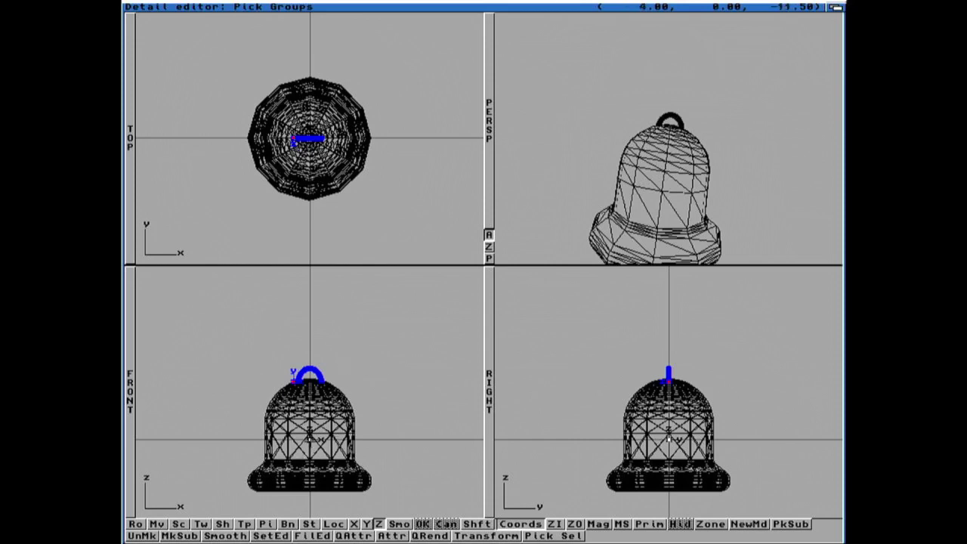
pyautogui.keyDown('shift'); pyautogui.click(310, 440); pyautogui.keyUp('shift')
pyautogui.moveTo(444, 6); pyautogui.dragTo(454, 25, button='right')
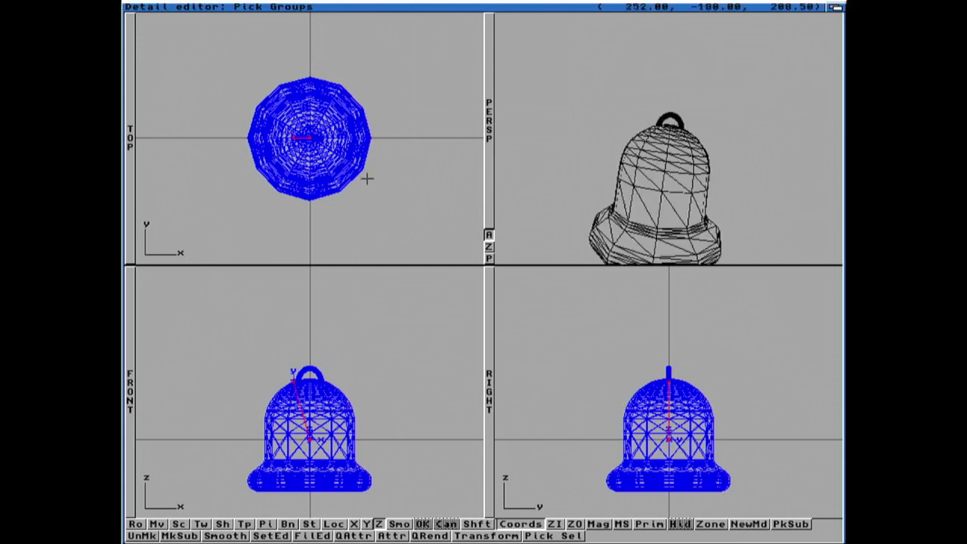
pyautogui.press('super+s')
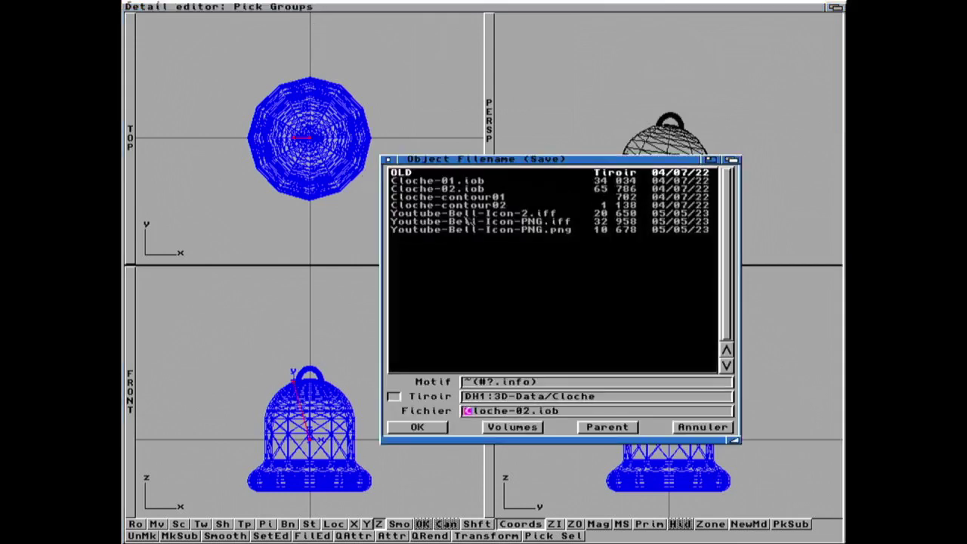
pyautogui.click(440, 189)
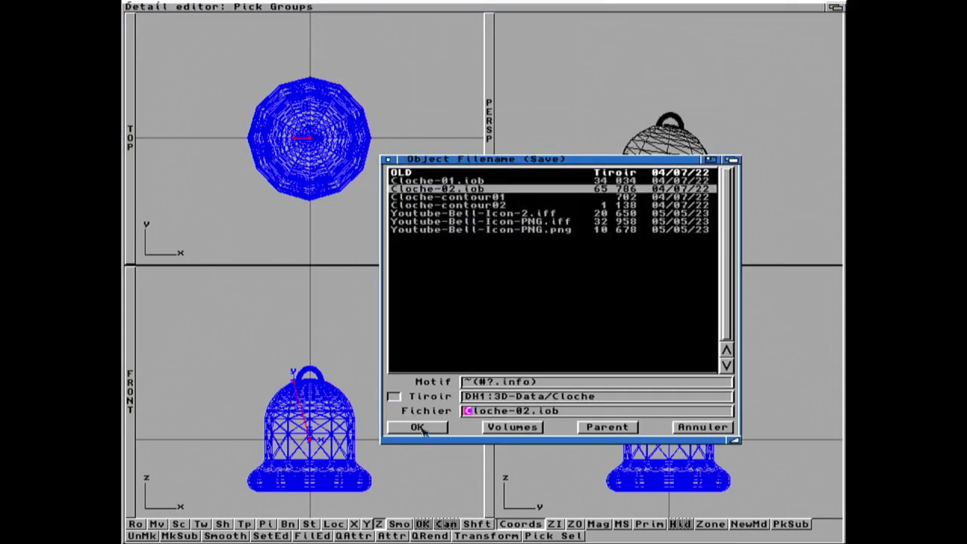
pyautogui.click(418, 428)
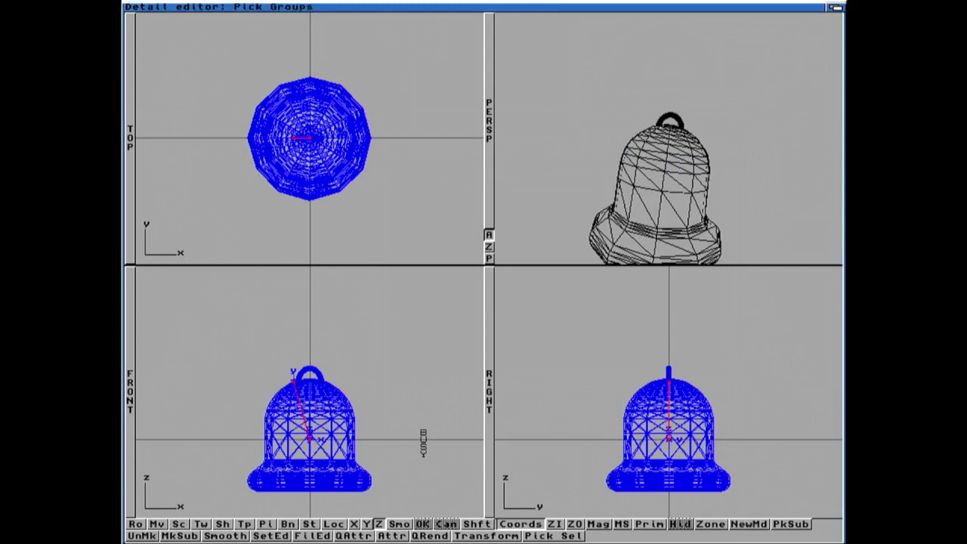
# Ungroup the loop from the bell, pick both objects and join them into a single object
pyautogui.click(293, 378)
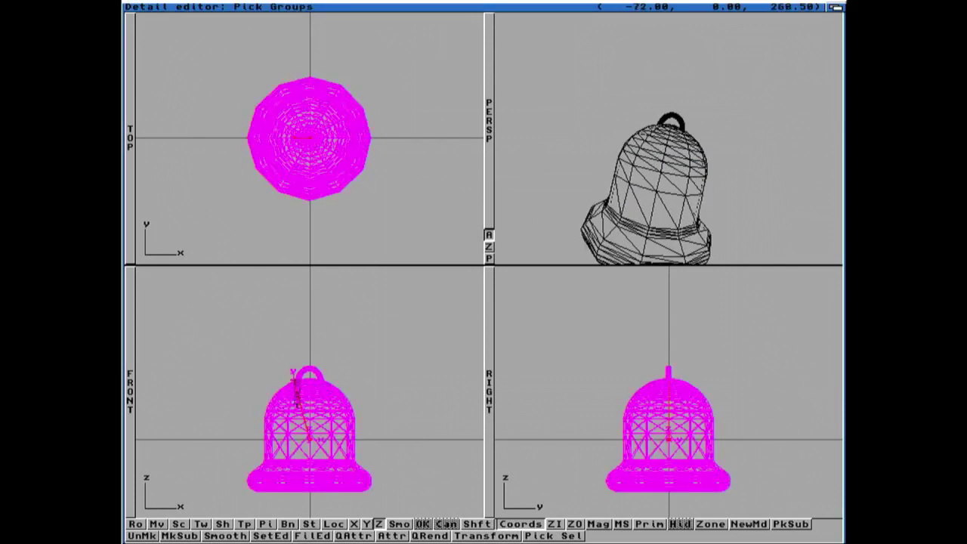
pyautogui.click(270, 359)
pyautogui.click(310, 440)
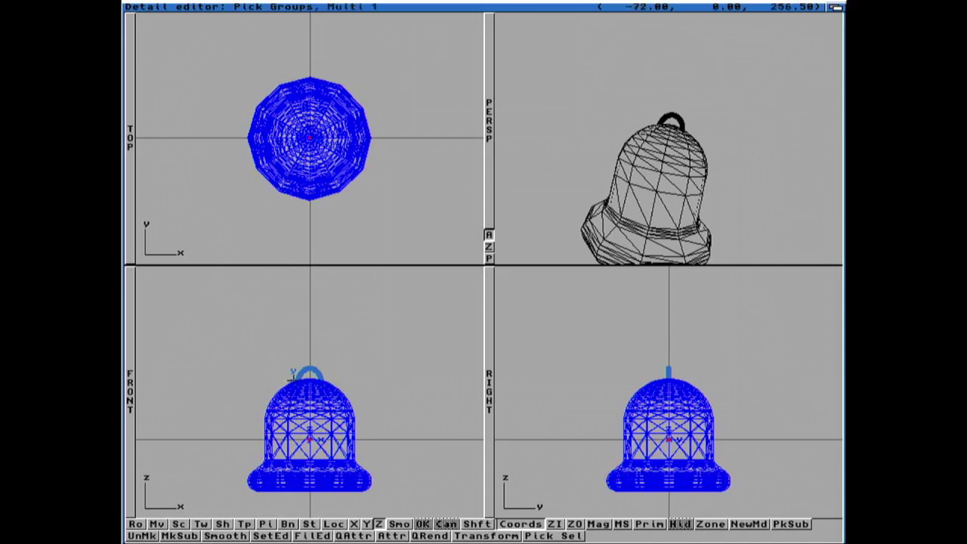
pyautogui.keyDown('shift'); pyautogui.click(293, 375); pyautogui.keyUp('shift')
pyautogui.moveTo(250, 6); pyautogui.dragTo(240, 121, button='right')
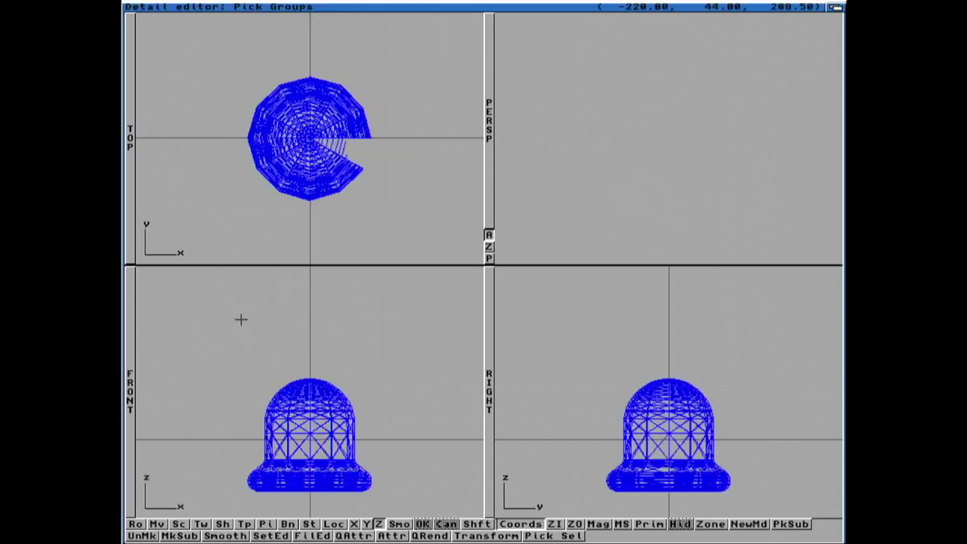
# Load the 1-Hj-bl attributes from the METAL folder onto the joined CLOCHE object
pyautogui.click(310, 439)
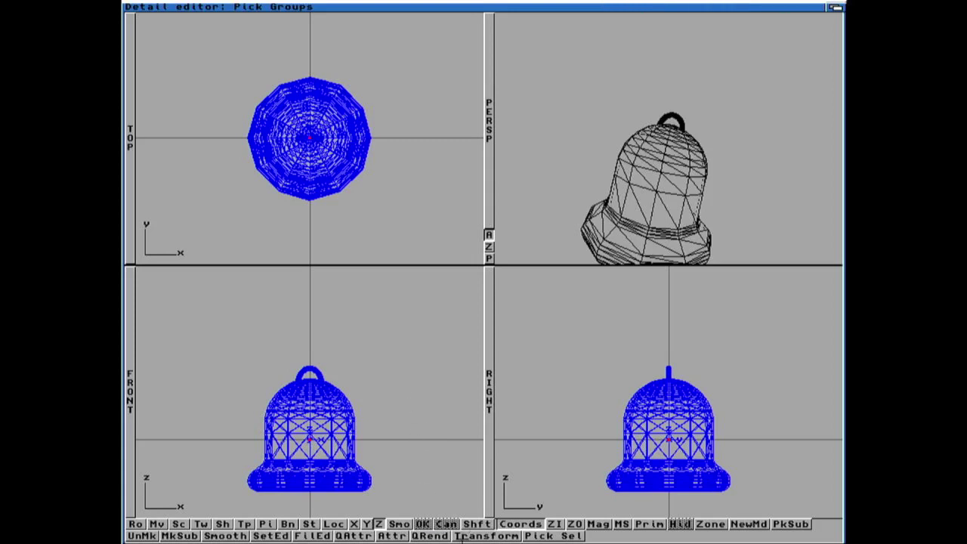
pyautogui.click(396, 533)
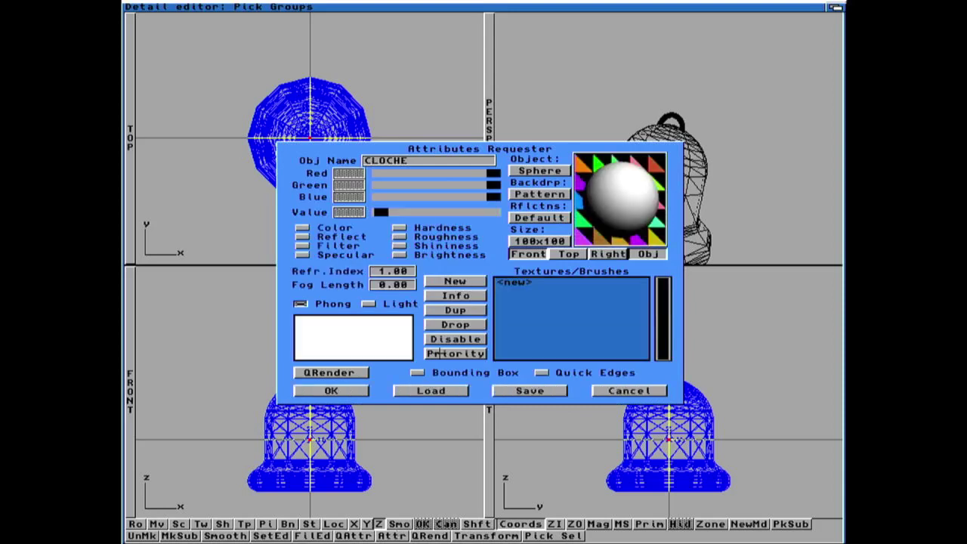
pyautogui.click(400, 392)
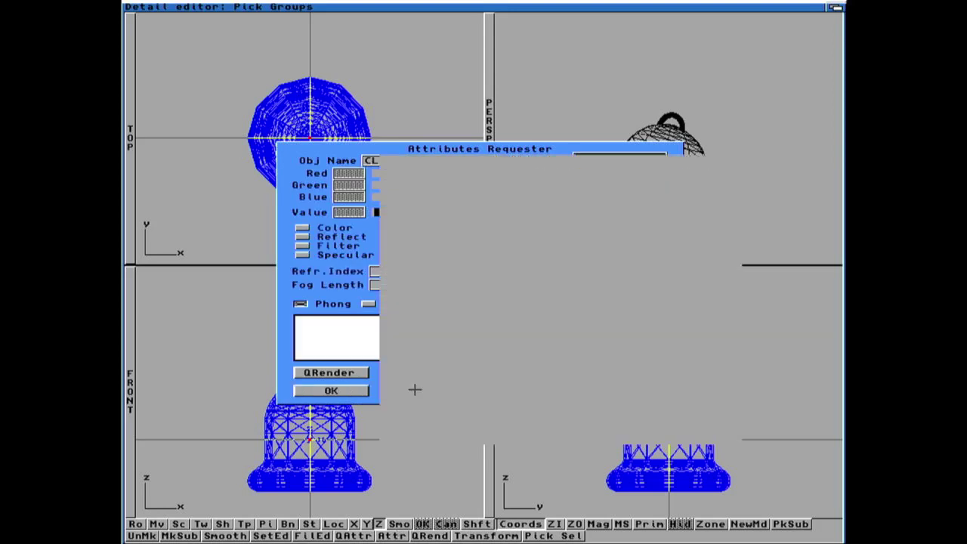
pyautogui.doubleClick(422, 174)
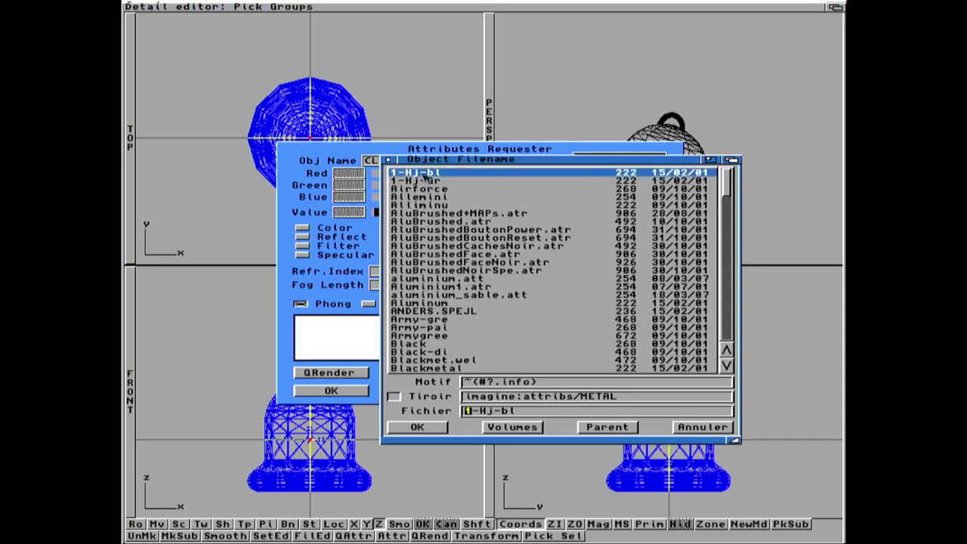
# Set the bell's color to a bronze tone with red 157, green 100 and blue 54
pyautogui.click(325, 227)
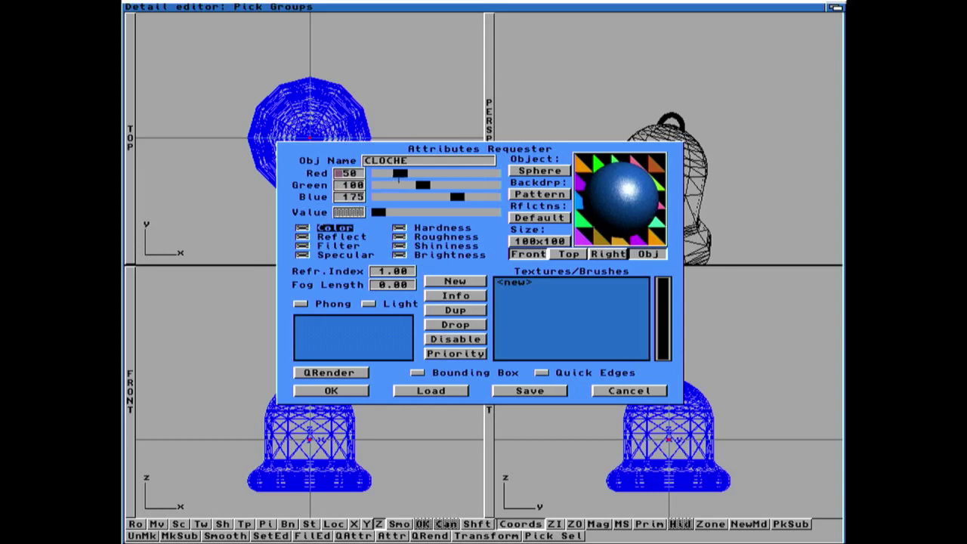
pyautogui.press('Delete')
pyautogui.write('157')
pyautogui.press('Return')
pyautogui.press('Return')
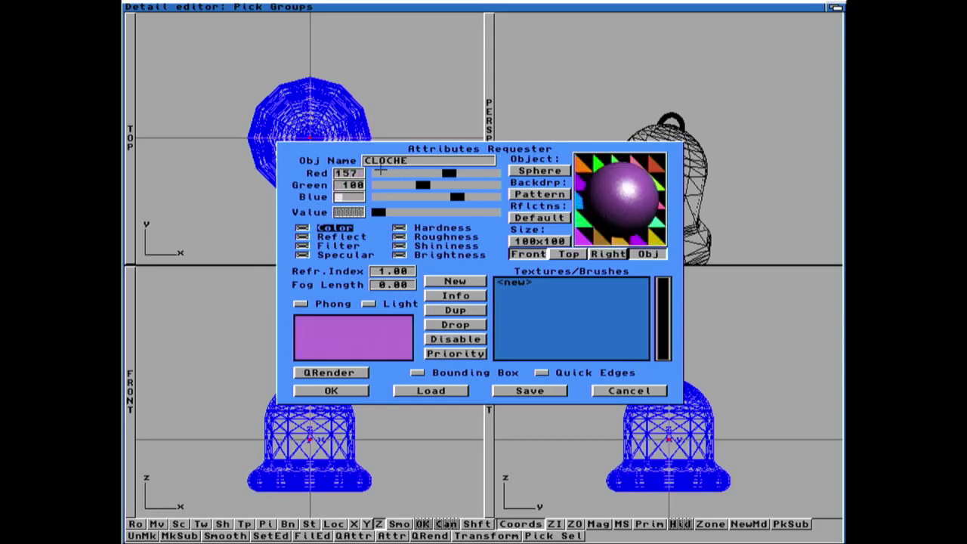
pyautogui.write('54')
pyautogui.press('Return')
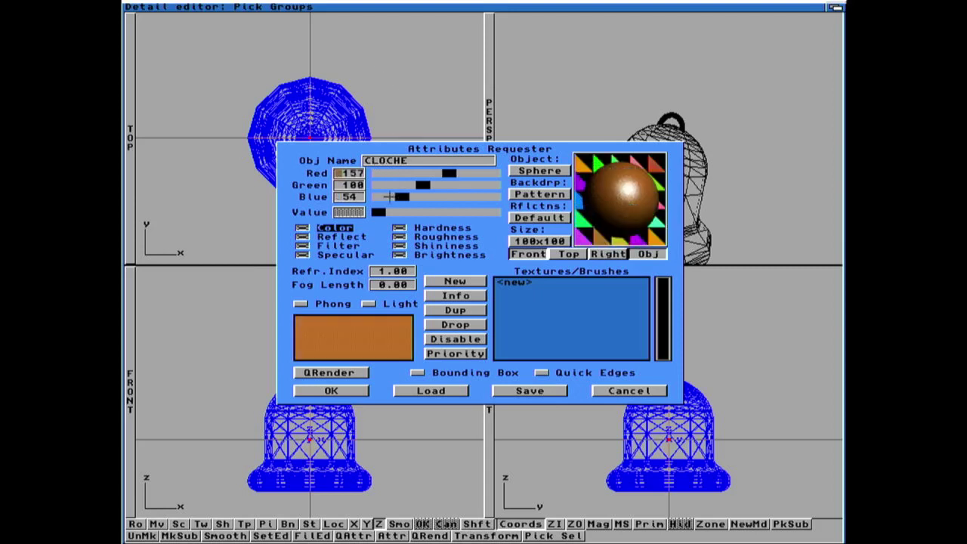
# Set the bell's roughness to 5
pyautogui.click(428, 237)
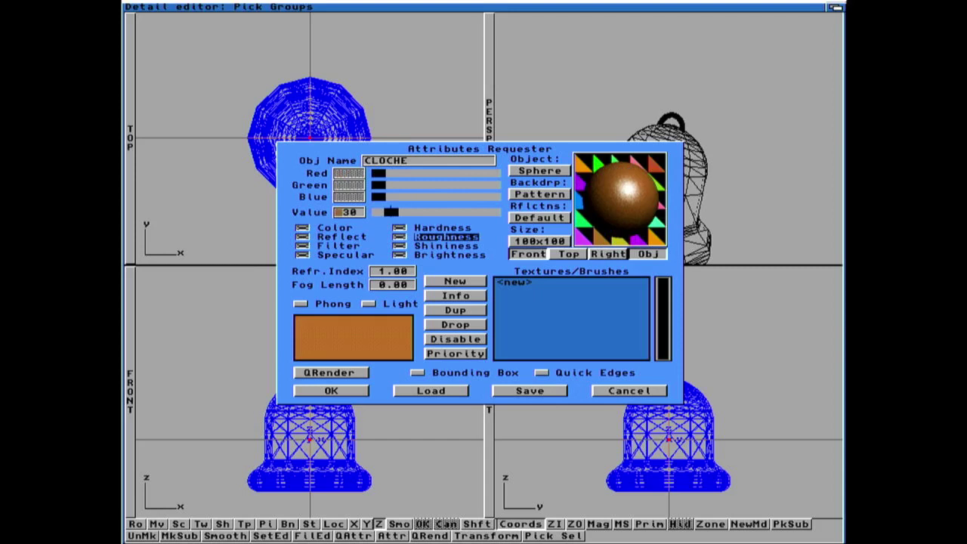
pyautogui.press('Delete')
pyautogui.write('5')
pyautogui.press('Return')
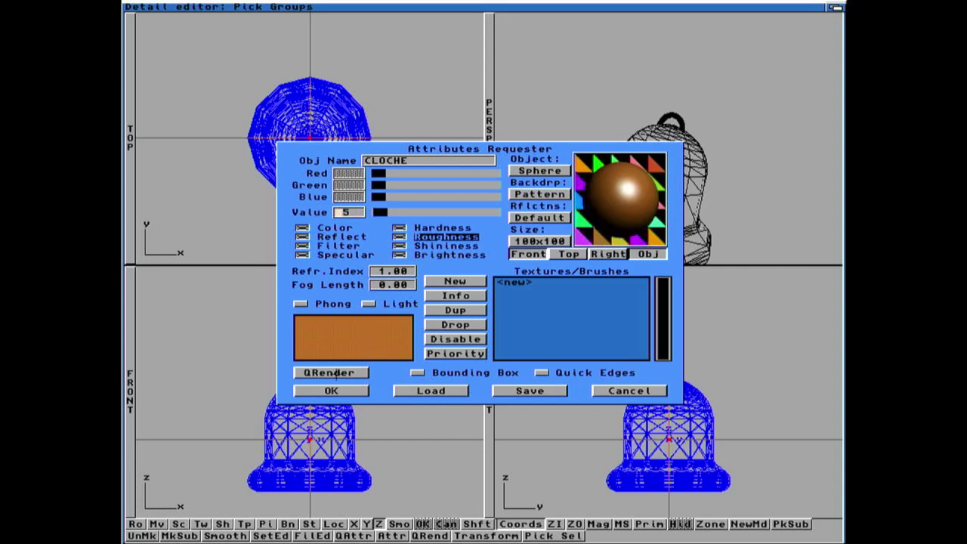
# Quick-render the bell to check its material, close the rendered image and accept the attributes
pyautogui.click(334, 372)
pyautogui.click(393, 327)
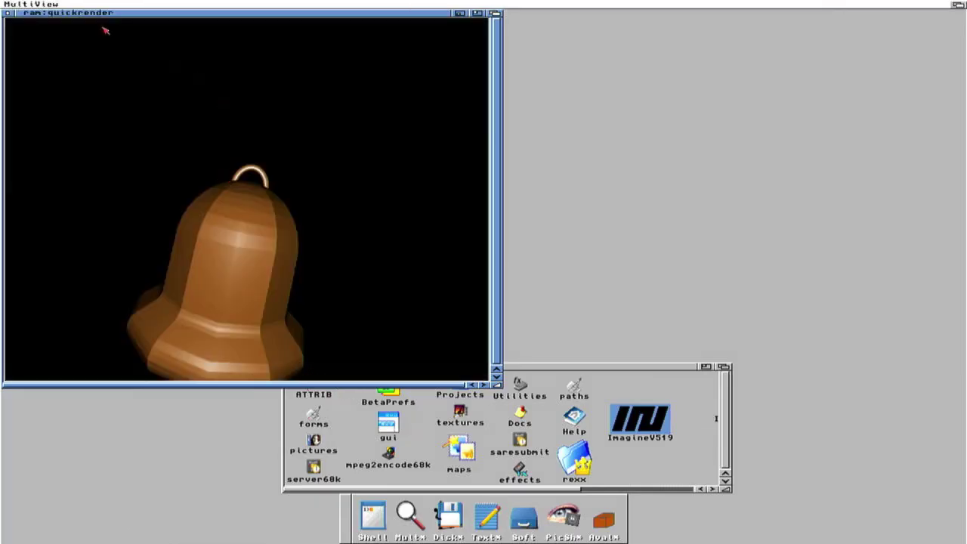
pyautogui.click(10, 14)
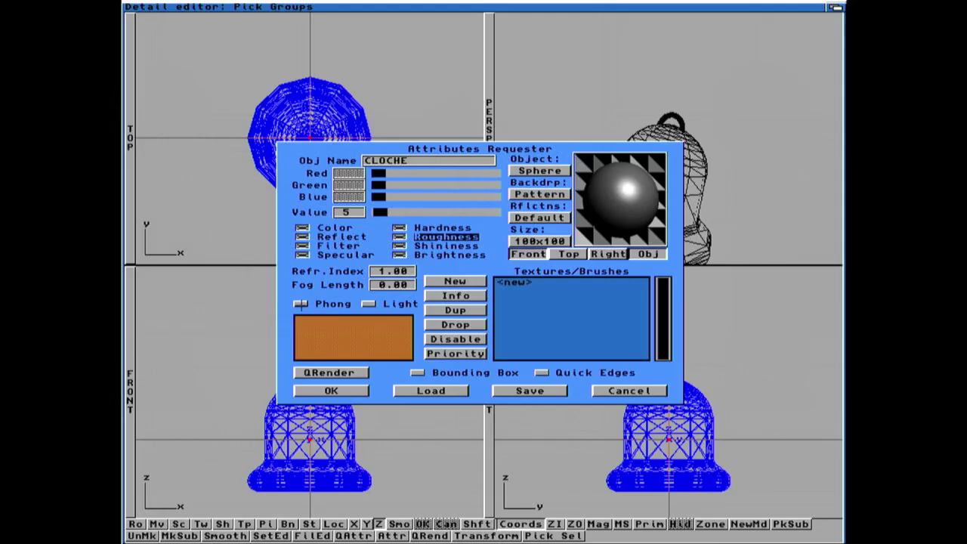
pyautogui.click(331, 391)
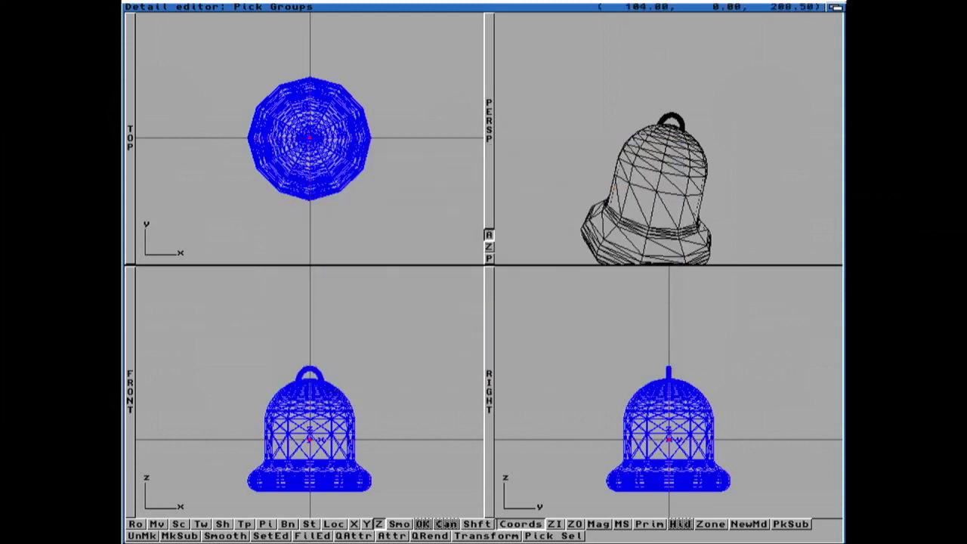
# Save the bronze bell in the Cloche folder, starting from the name Cloche-02.iob and changing its final digit to 1
pyautogui.press('super+s')
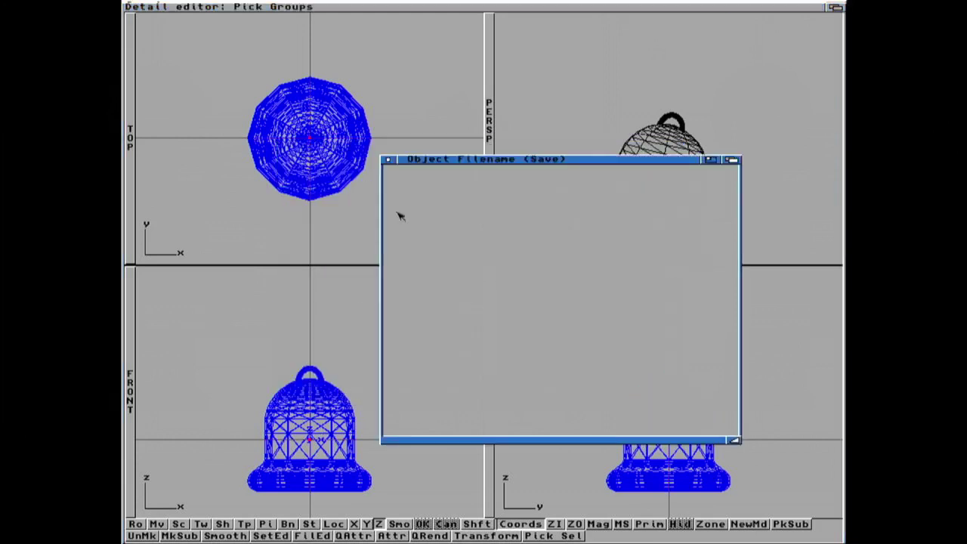
pyautogui.click(466, 189)
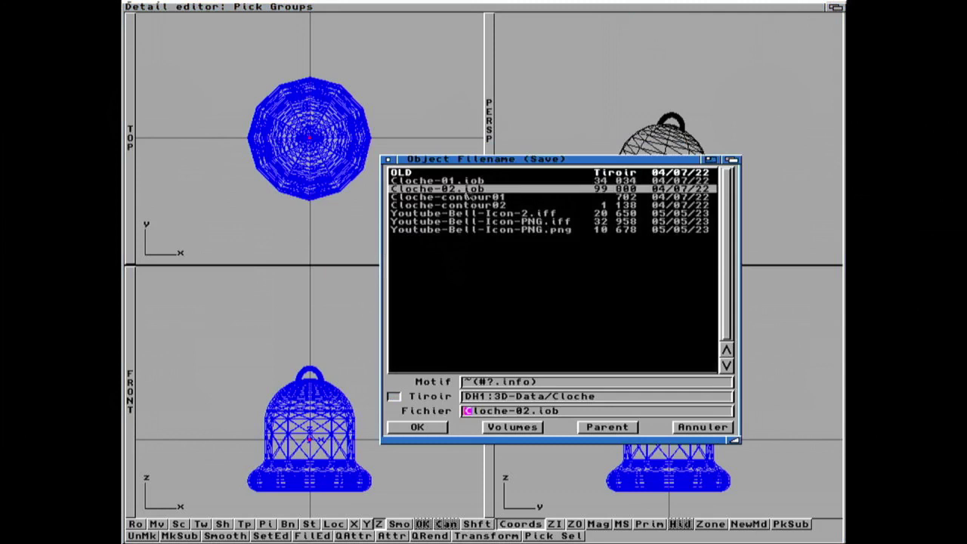
pyautogui.click(529, 412)
pyautogui.press('Delete')
pyautogui.write('1')
pyautogui.press('Return')
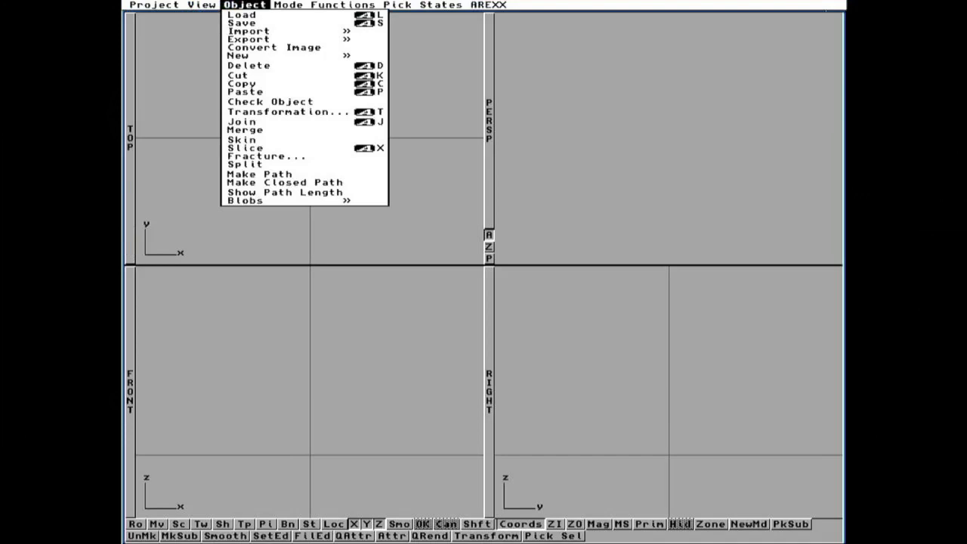
# Create a tube primitive with radius 10, height 100, 24 circle sections, 1 vertical section and a closed bottom
pyautogui.moveTo(276, 56)
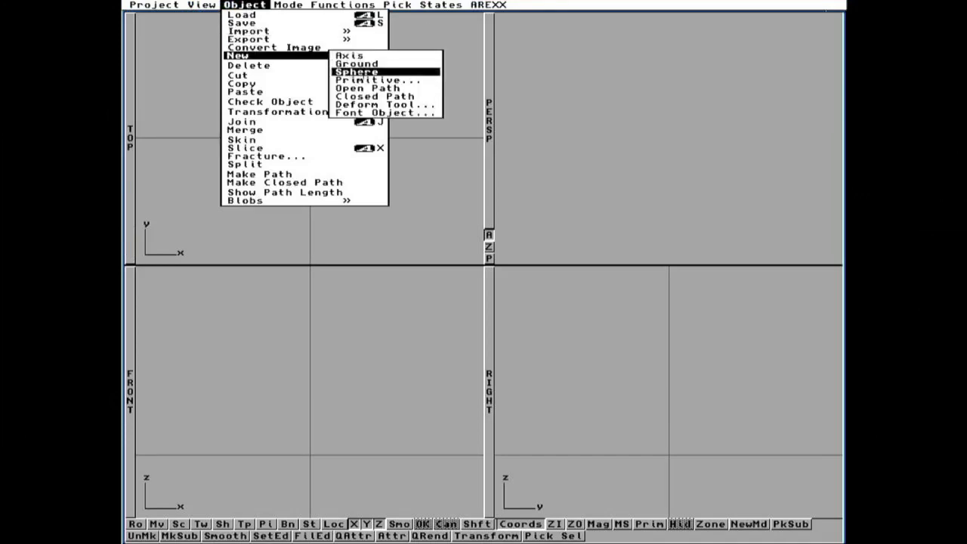
pyautogui.click(363, 80)
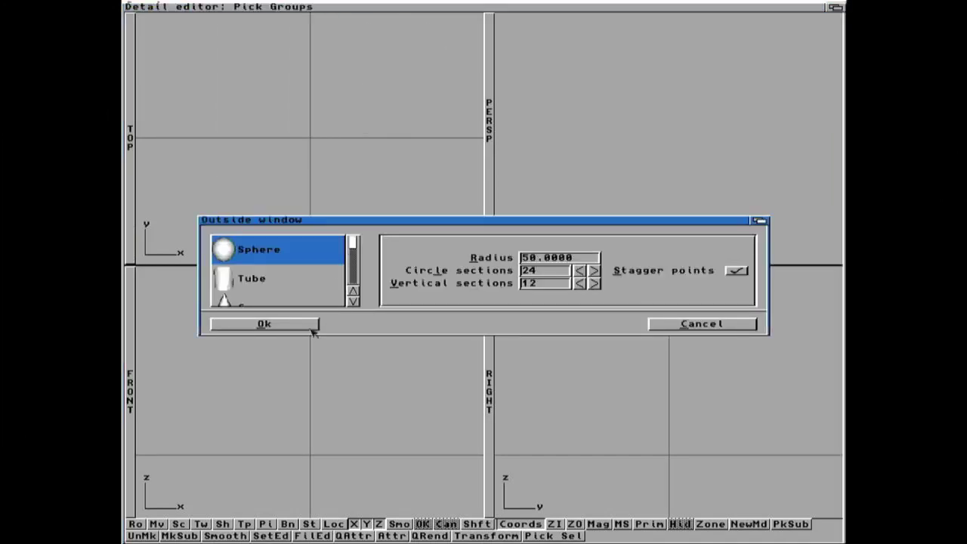
pyautogui.click(266, 281)
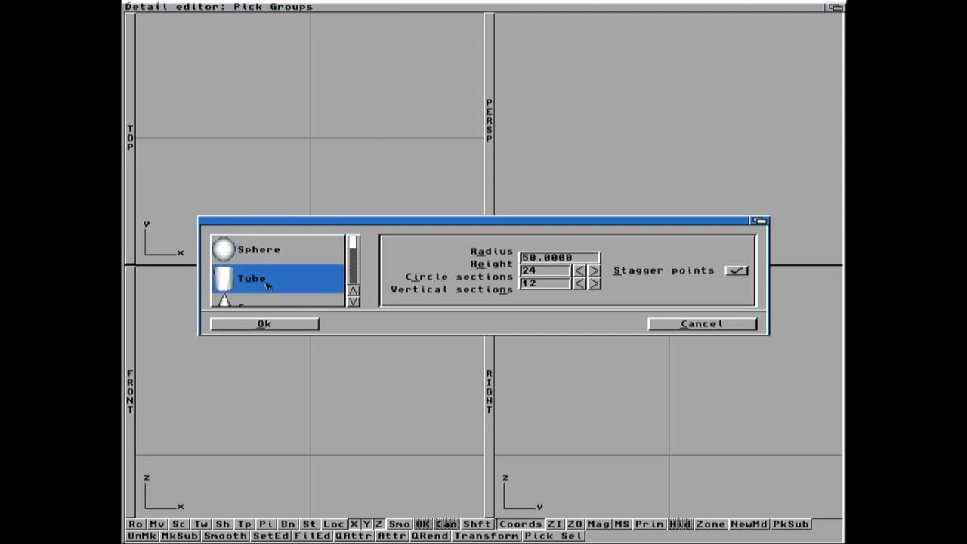
pyautogui.click(524, 251)
pyautogui.press('Delete')
pyautogui.write('1')
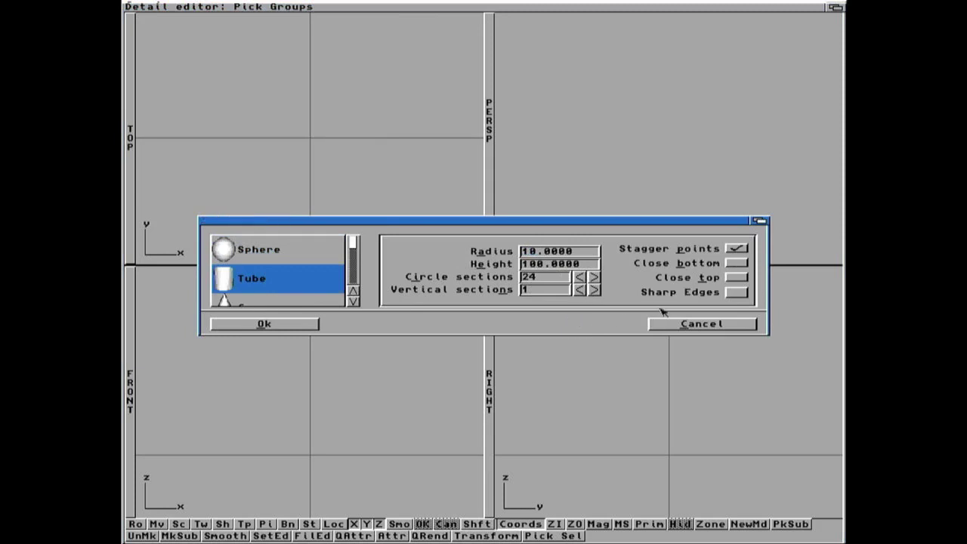
pyautogui.click(738, 263)
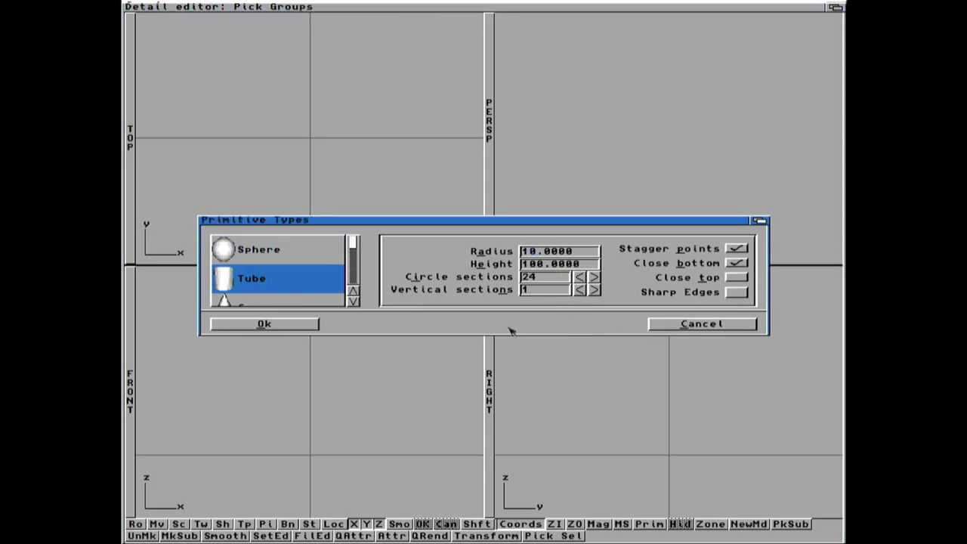
pyautogui.click(311, 326)
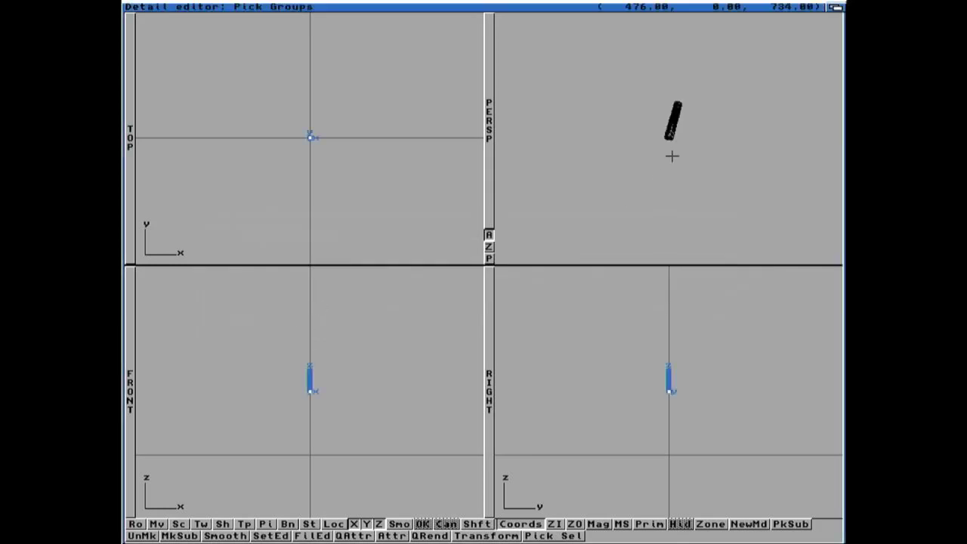
# Add a rod primitive with radius 25, height 100 and 24 circle, 10 vertical and 12 endcap sections
pyautogui.press('super+i')
pyautogui.moveTo(684, 138); pyautogui.dragTo(672, 88)
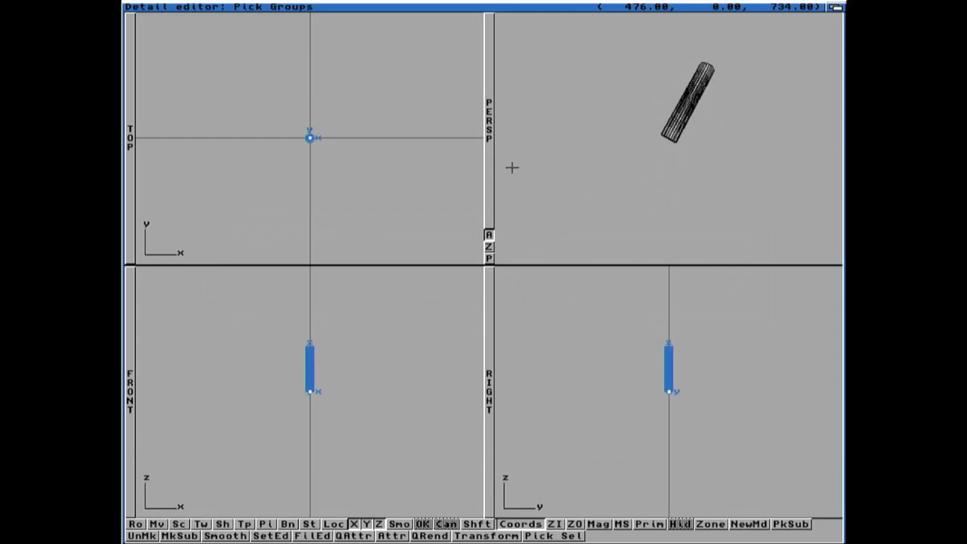
pyautogui.moveTo(247, 227); pyautogui.dragTo(365, 80, button='right')
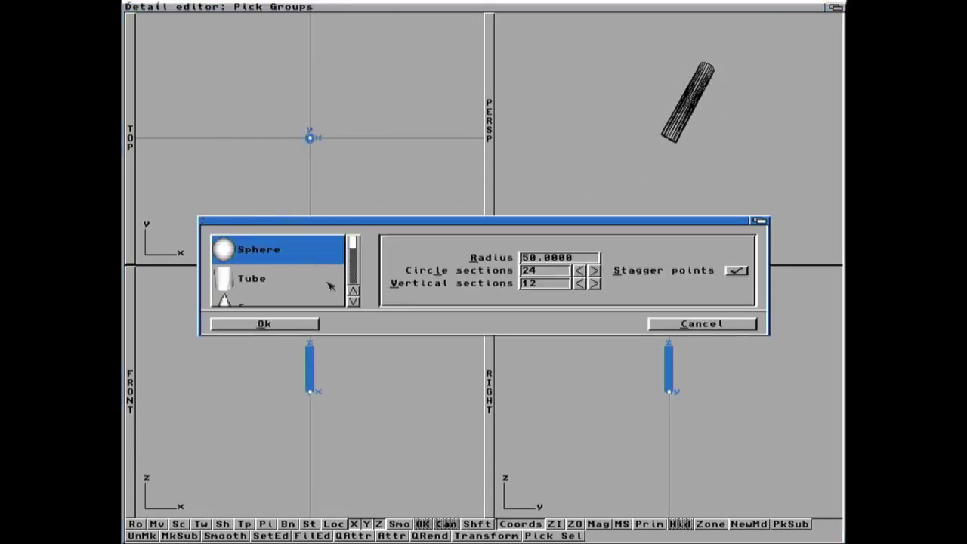
pyautogui.click(353, 302)
pyautogui.click(355, 302)
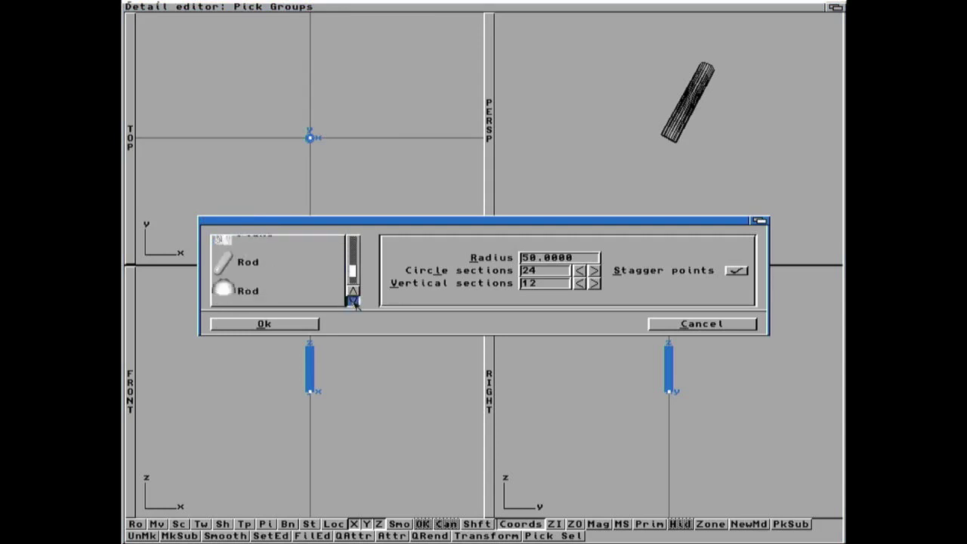
pyautogui.click(323, 276)
pyautogui.click(539, 258)
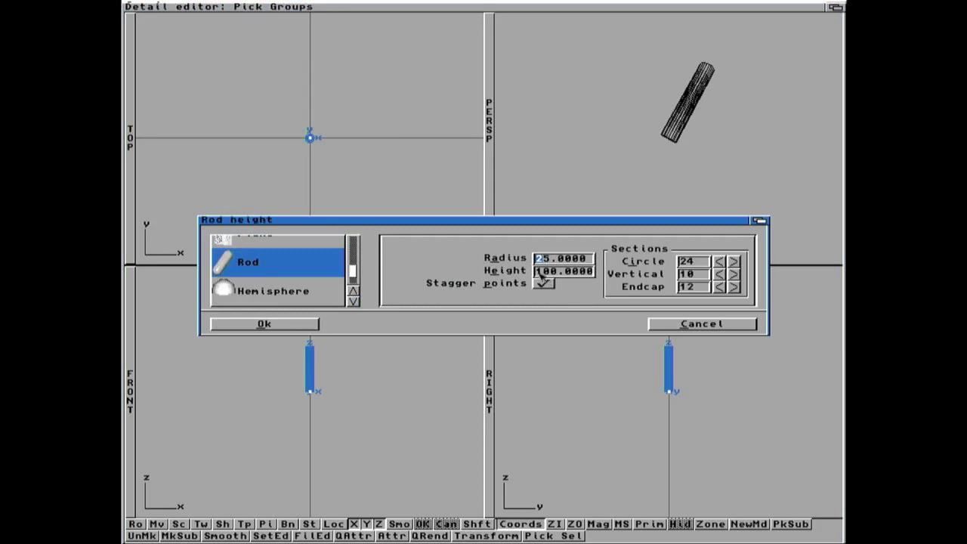
pyautogui.click(540, 272)
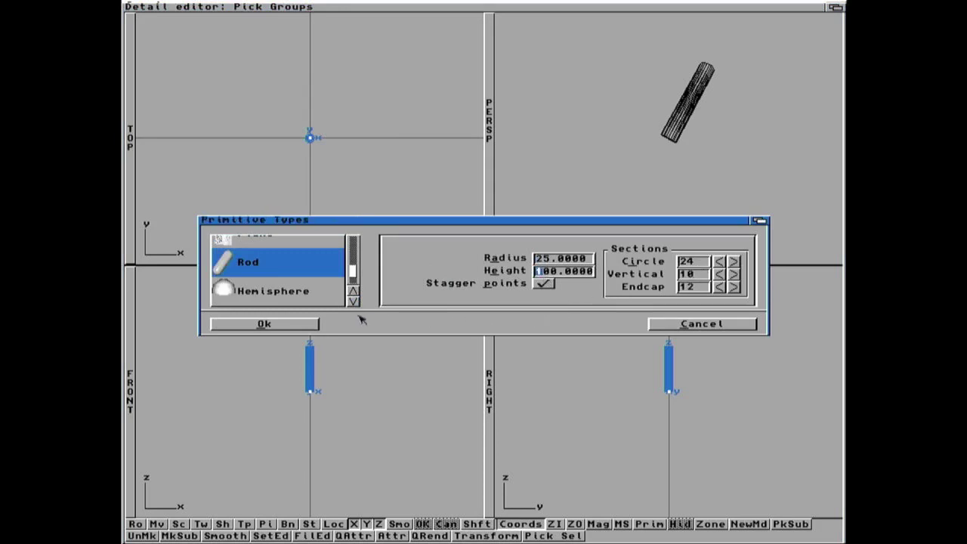
pyautogui.click(310, 325)
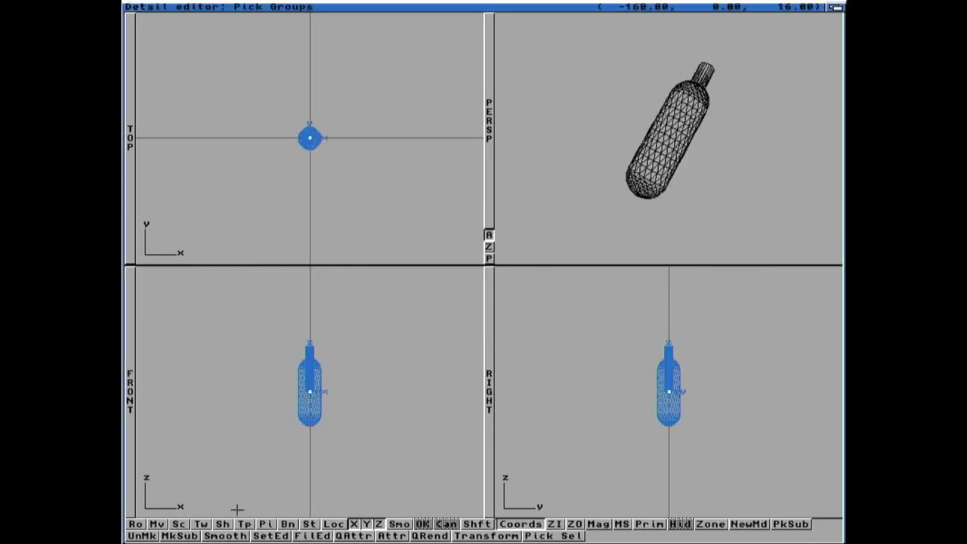
# Select the rod and move it up in the enlarged front view until its axis origin meets the tube's top end
pyautogui.click(263, 523)
pyautogui.click(348, 242)
pyautogui.click(552, 536)
pyautogui.press('m')
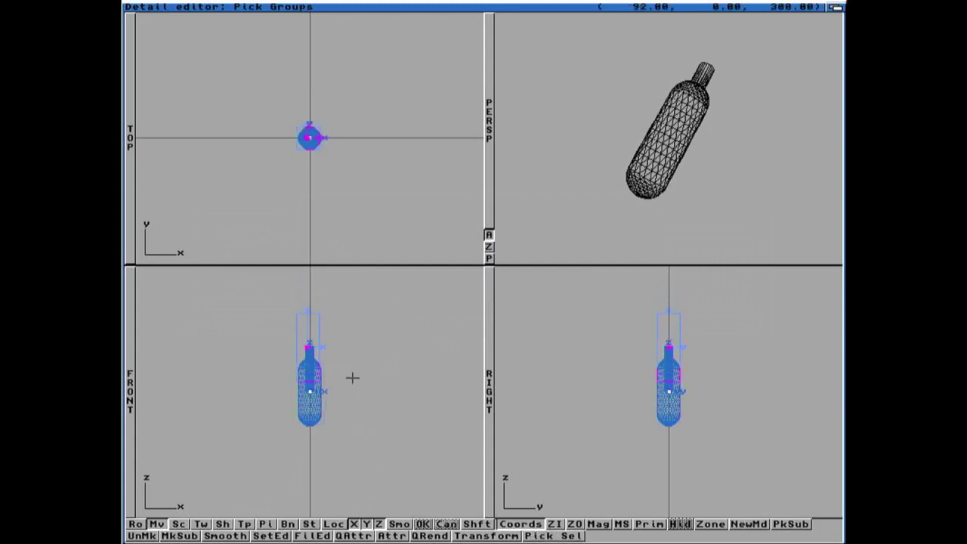
pyautogui.click(129, 359)
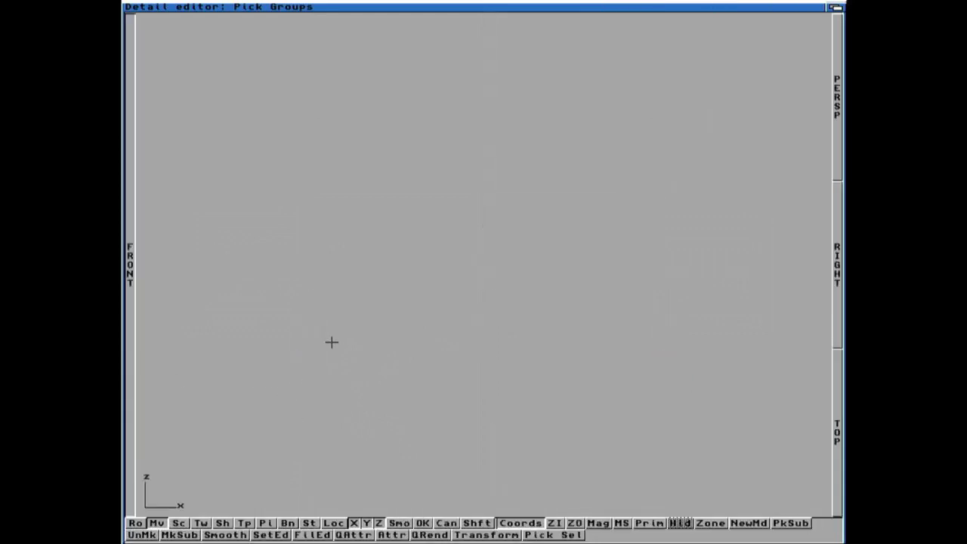
pyautogui.click(497, 223)
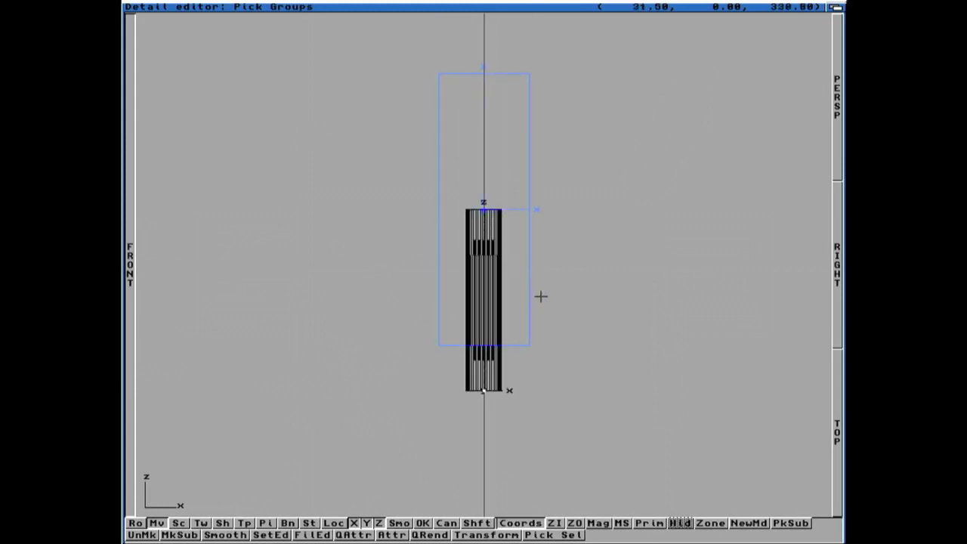
# Rotate the rod about the Y axis until it lies horizontal and raise it to rest on the tube's top end
pyautogui.press('r')
pyautogui.click(368, 522)
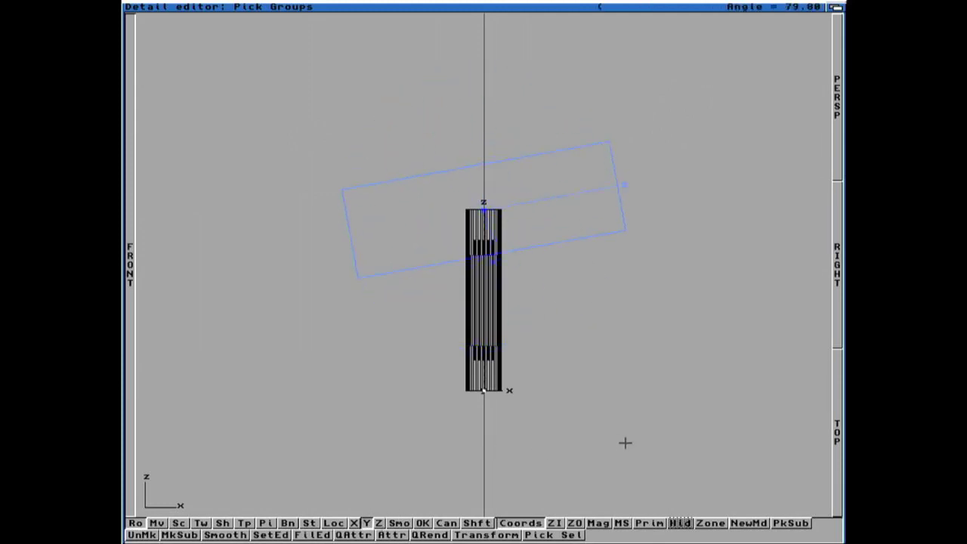
pyautogui.click(551, 463)
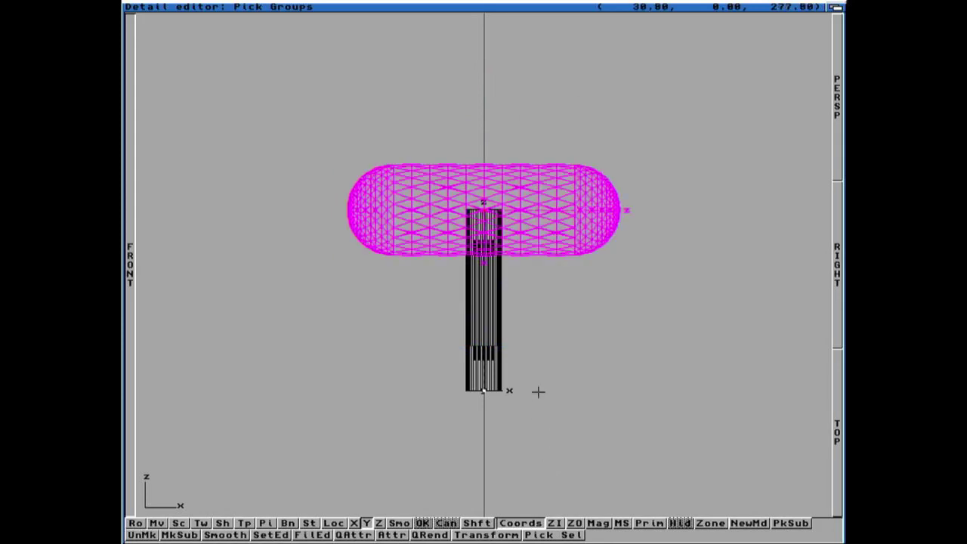
pyautogui.press('m')
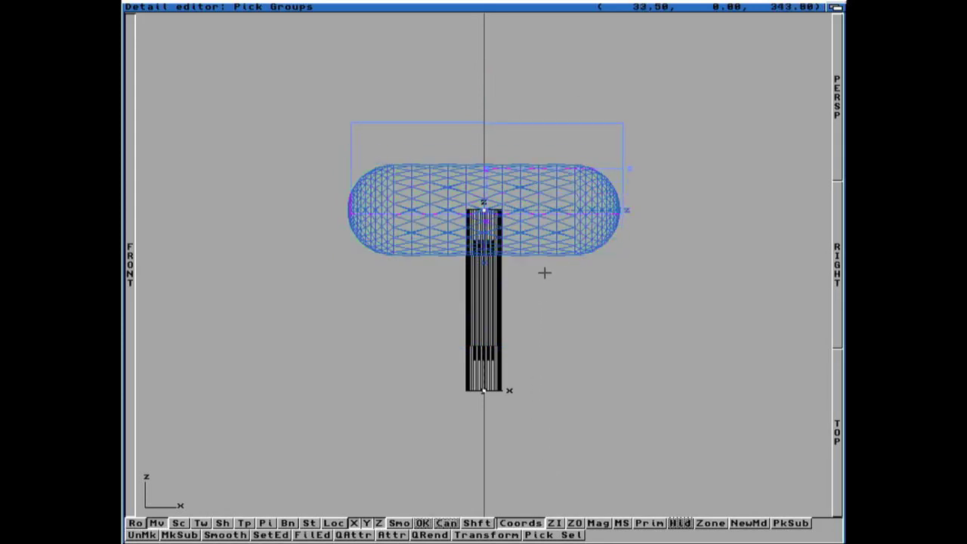
pyautogui.click(558, 226)
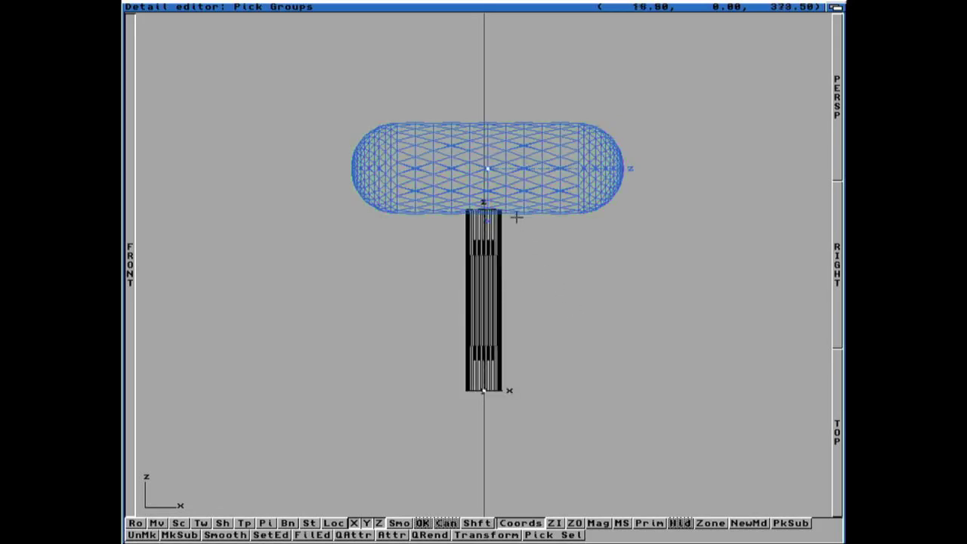
# Load a wood attribute file from the imagine:attribs/WOOD drawer for the tube
pyautogui.click(483, 390)
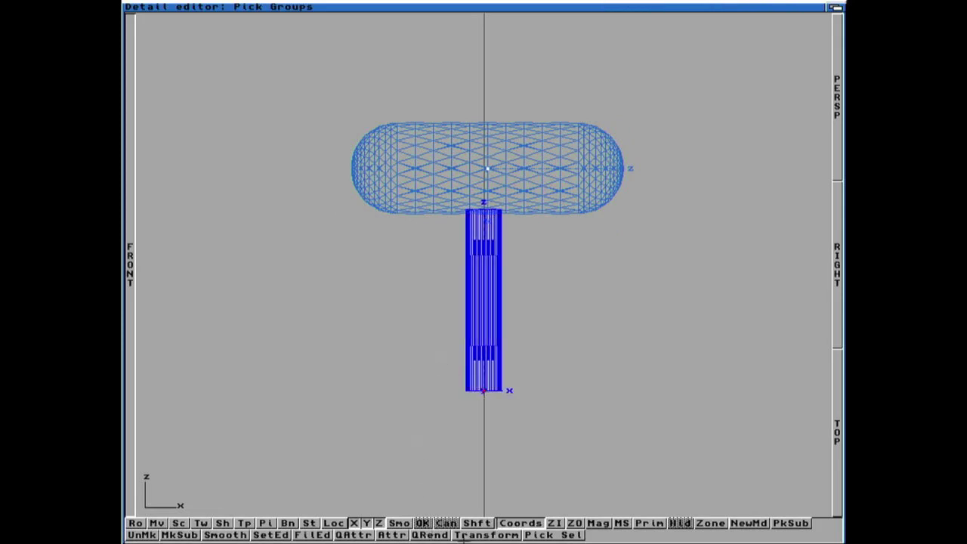
pyautogui.click(393, 534)
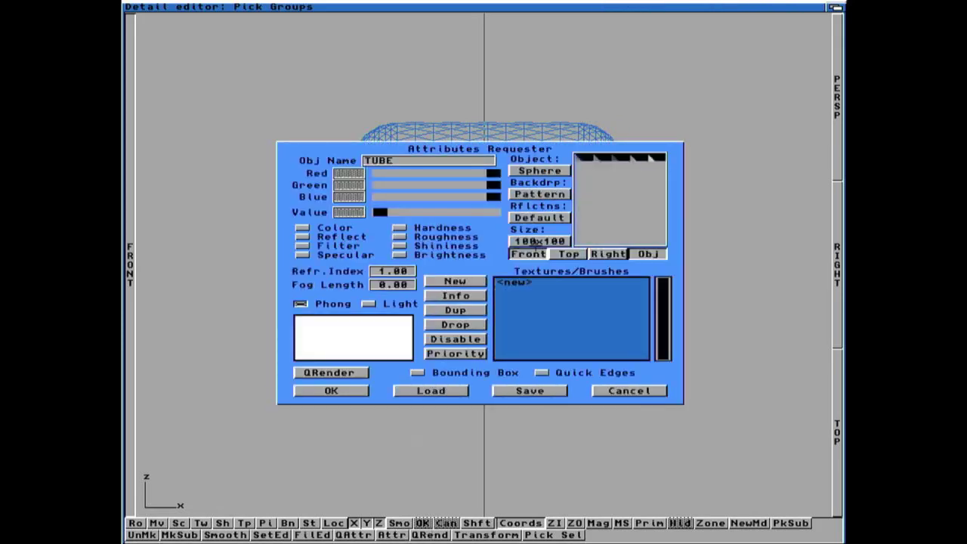
pyautogui.click(437, 390)
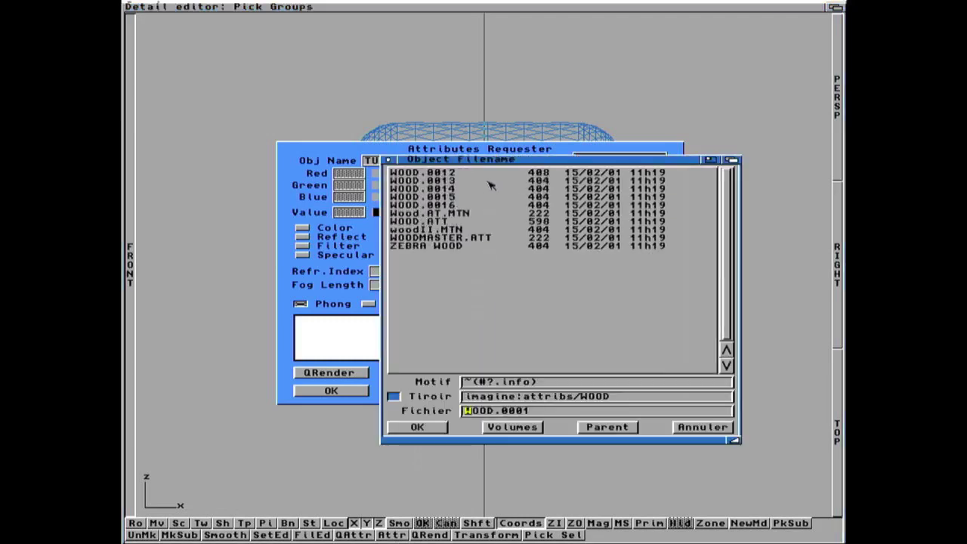
pyautogui.click(728, 366)
pyautogui.doubleClick(438, 255)
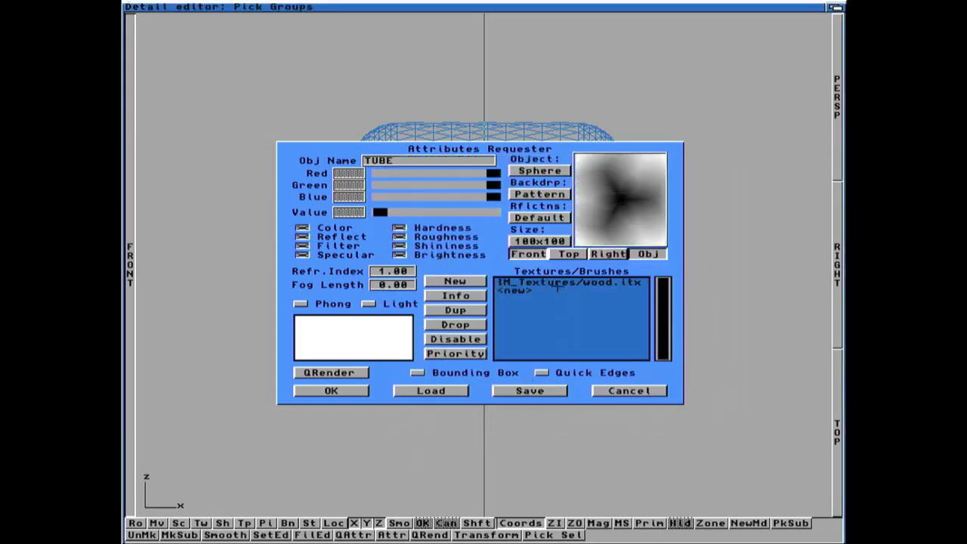
# Relink the tube's wood texture to Wood.itx in imagine:TEXTURES and accept its attributes
pyautogui.doubleClick(531, 281)
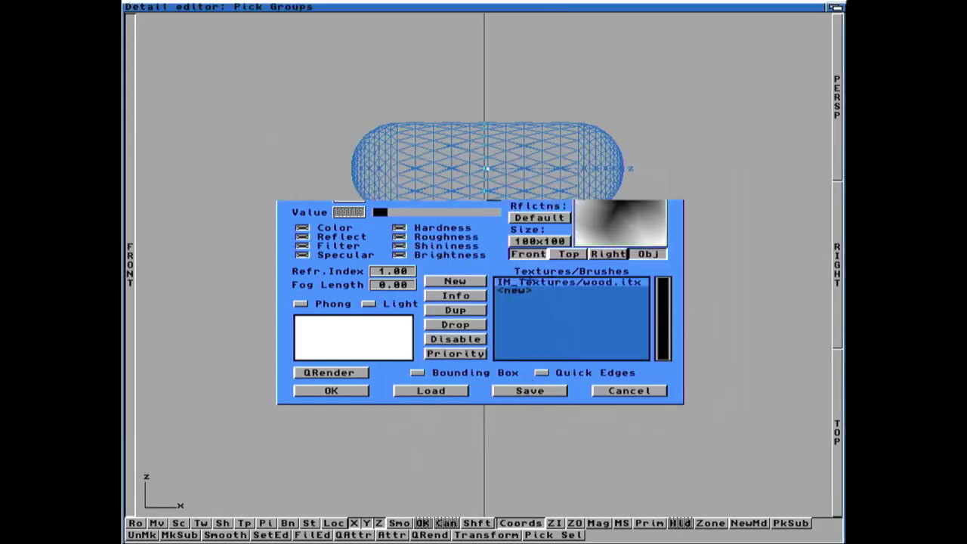
pyautogui.click(329, 46)
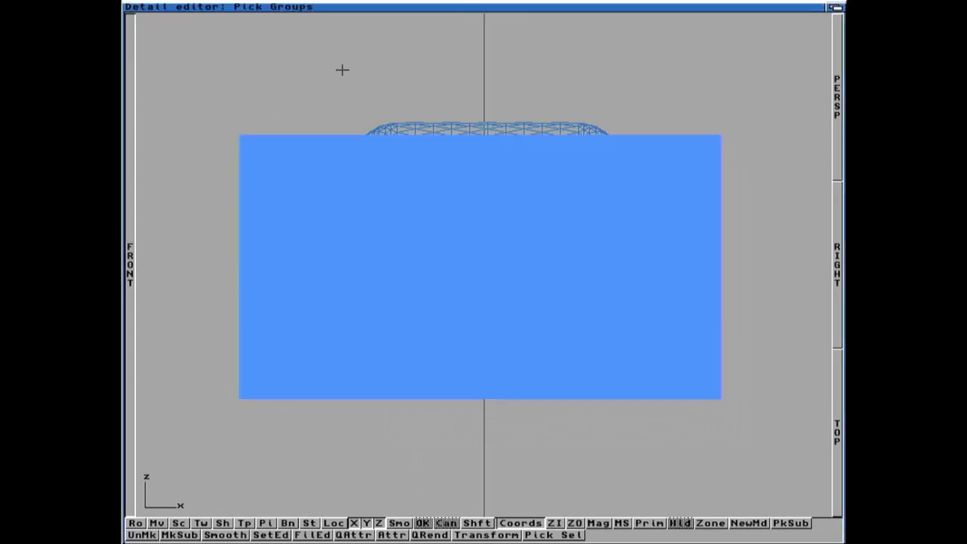
pyautogui.click(314, 159)
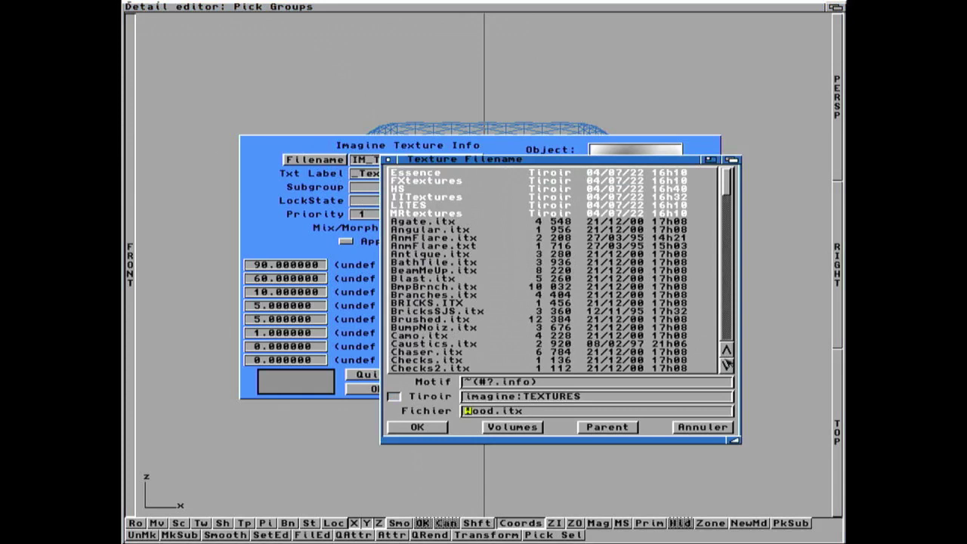
pyautogui.moveTo(726, 190); pyautogui.dragTo(727, 327)
pyautogui.doubleClick(419, 311)
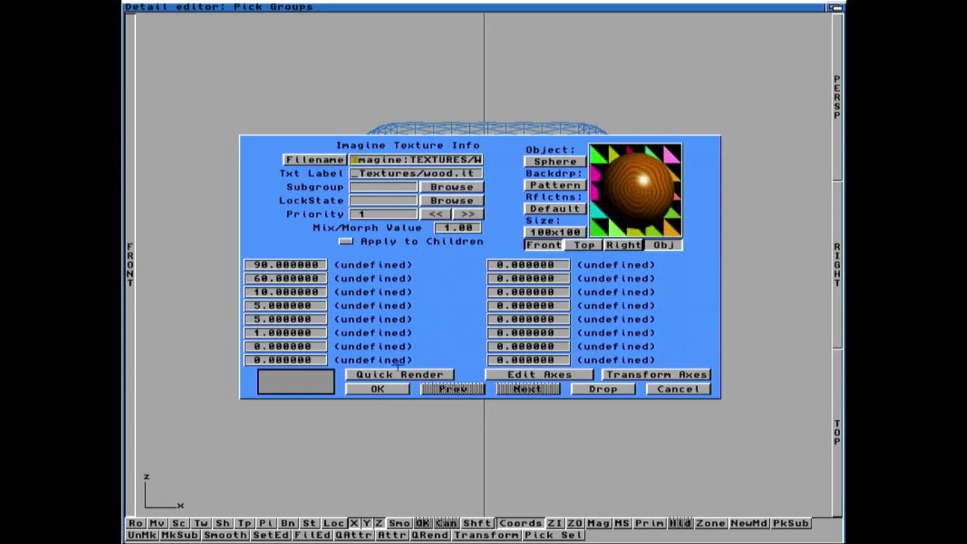
pyautogui.click(378, 389)
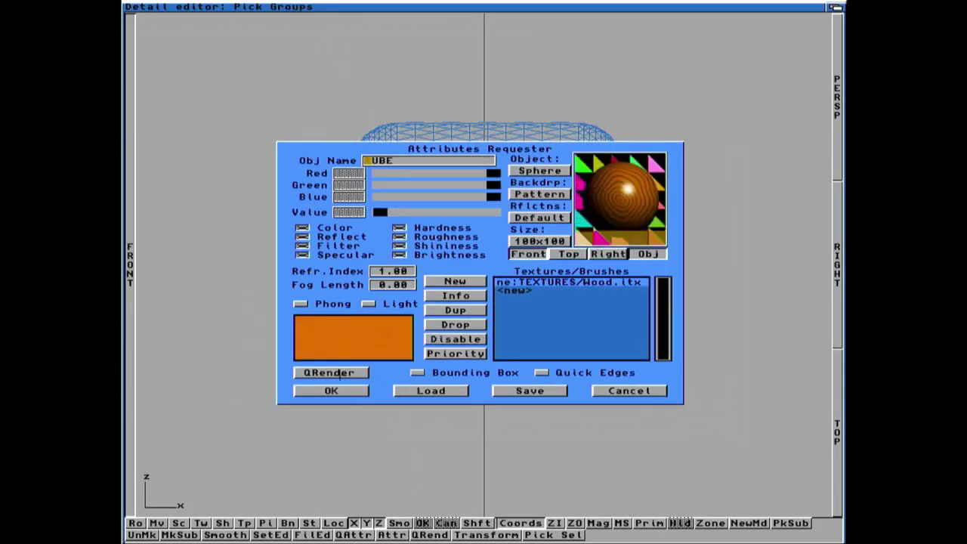
pyautogui.click(348, 391)
# Quick-render the hammer with the current lighting settings to check the handle's wood, and close the rendered image
pyautogui.click(429, 535)
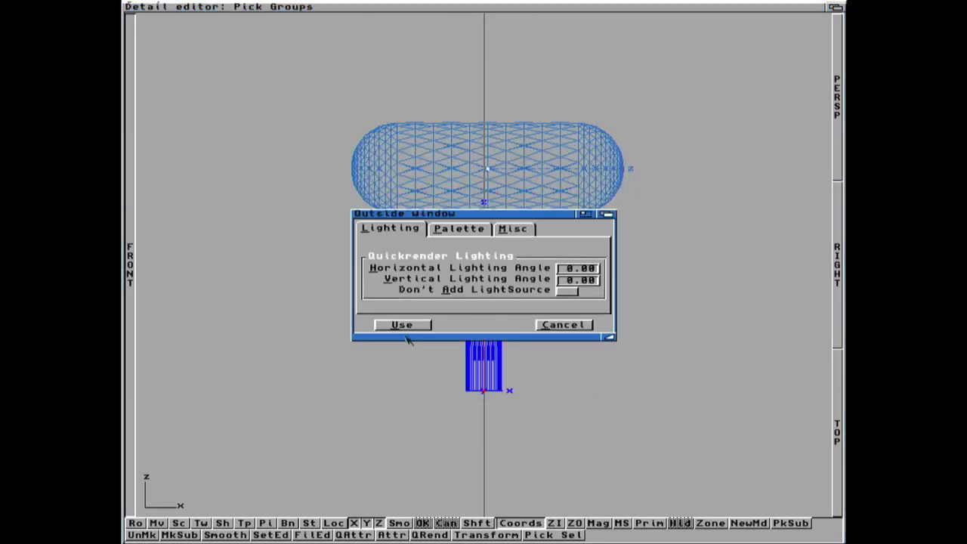
pyautogui.click(404, 326)
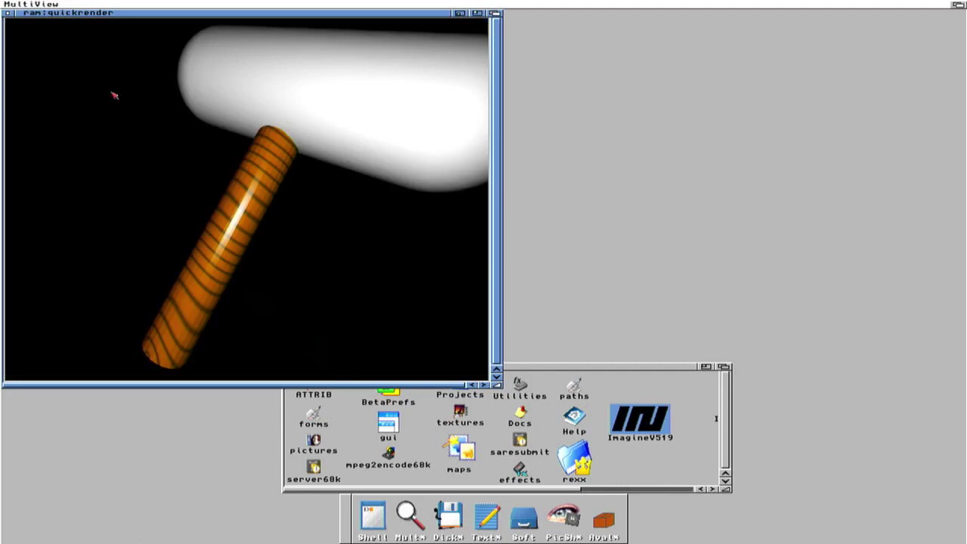
pyautogui.click(8, 15)
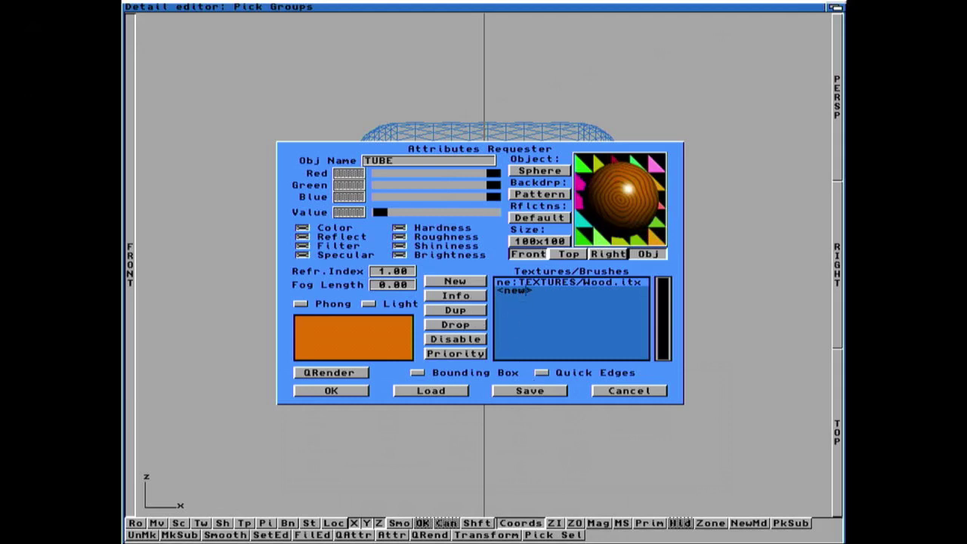
# Load attributes containing Dirt Texture for the rod, relink that texture to Dirt.itx in imagine:TEXTURES and accept the attributes
pyautogui.click(431, 390)
pyautogui.click(420, 428)
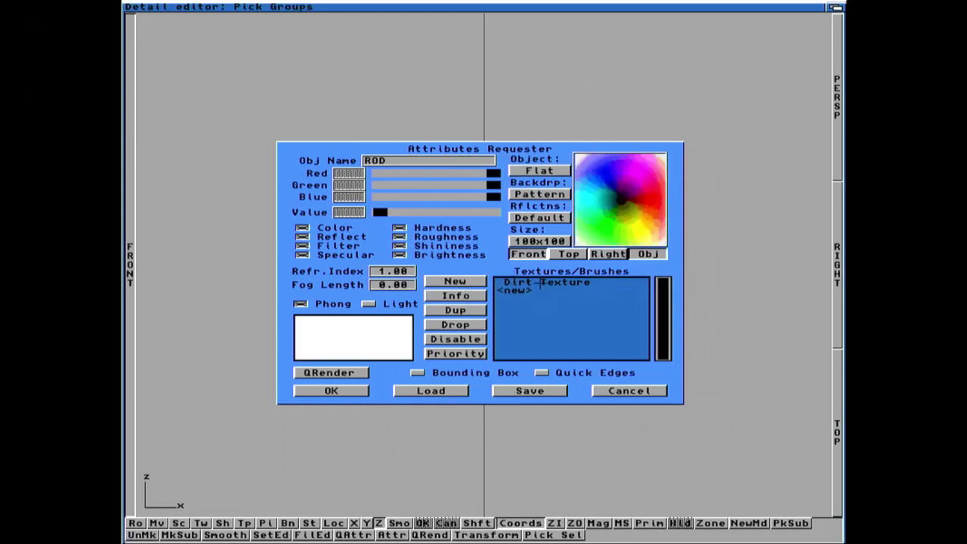
pyautogui.doubleClick(541, 283)
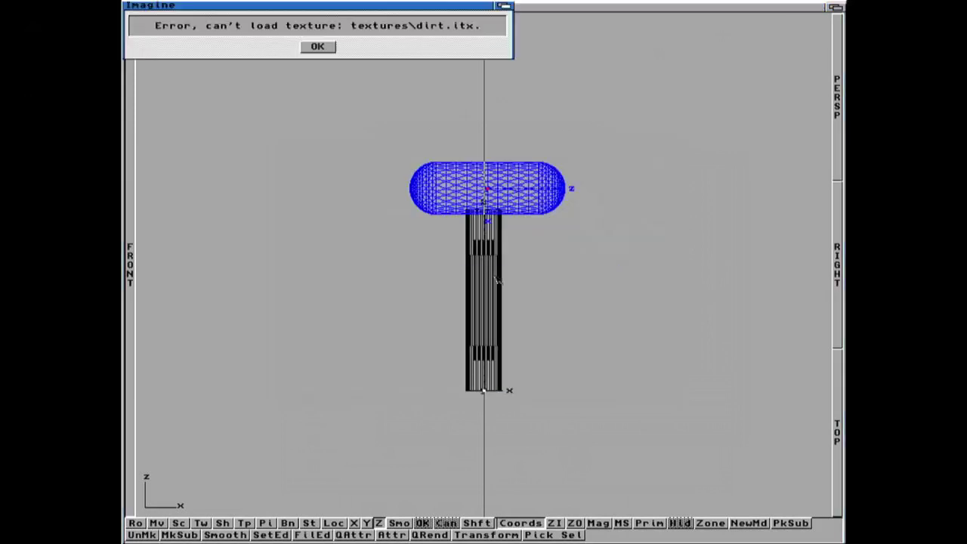
pyautogui.click(334, 49)
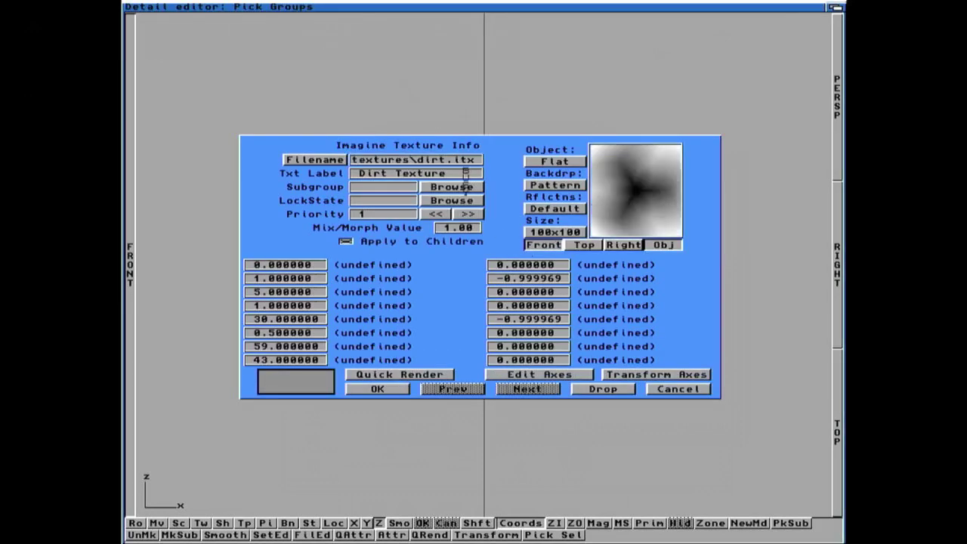
pyautogui.click(337, 159)
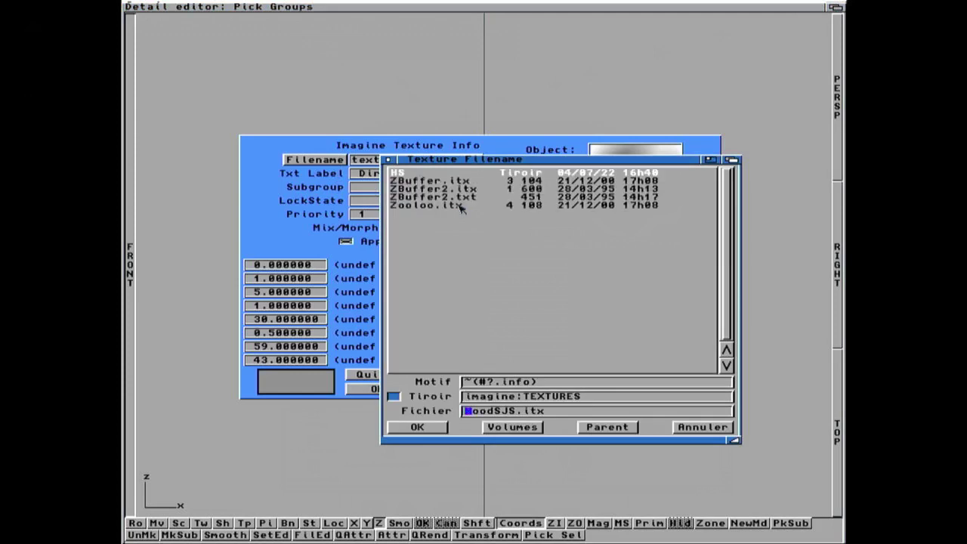
pyautogui.moveTo(725, 189); pyautogui.dragTo(726, 212)
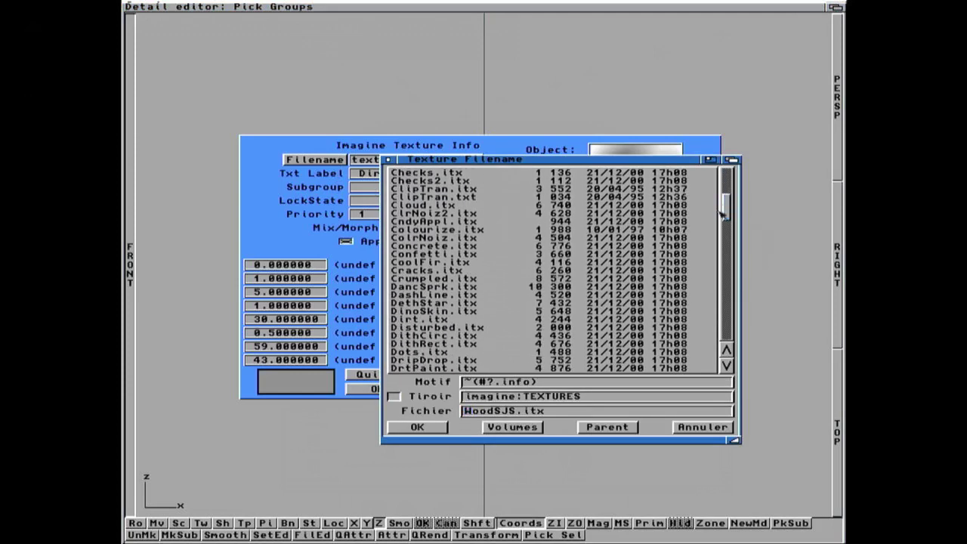
pyautogui.doubleClick(451, 321)
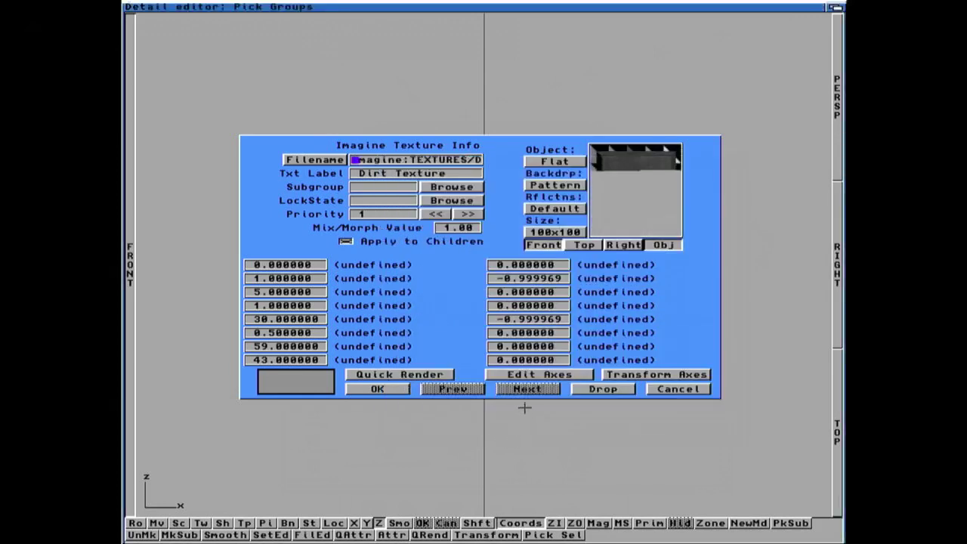
pyautogui.click(378, 388)
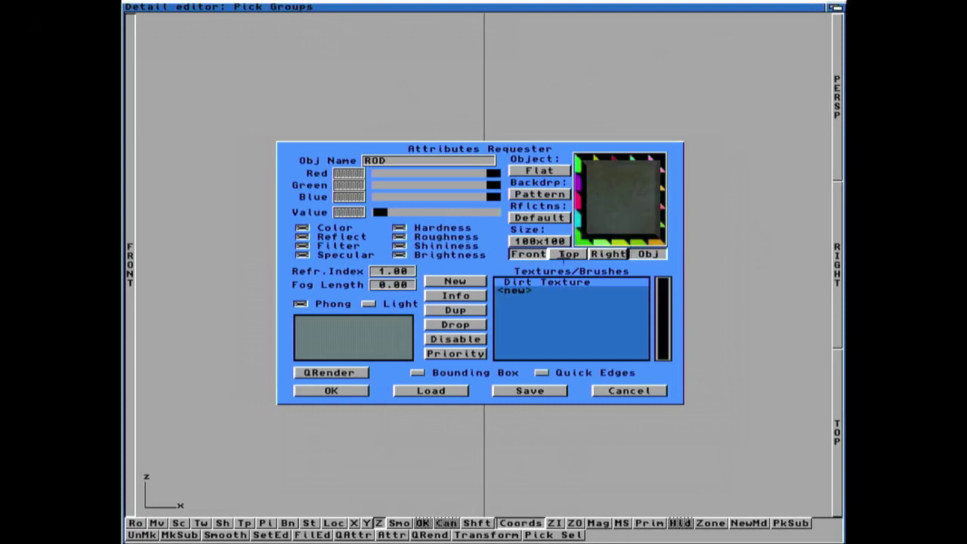
pyautogui.click(332, 391)
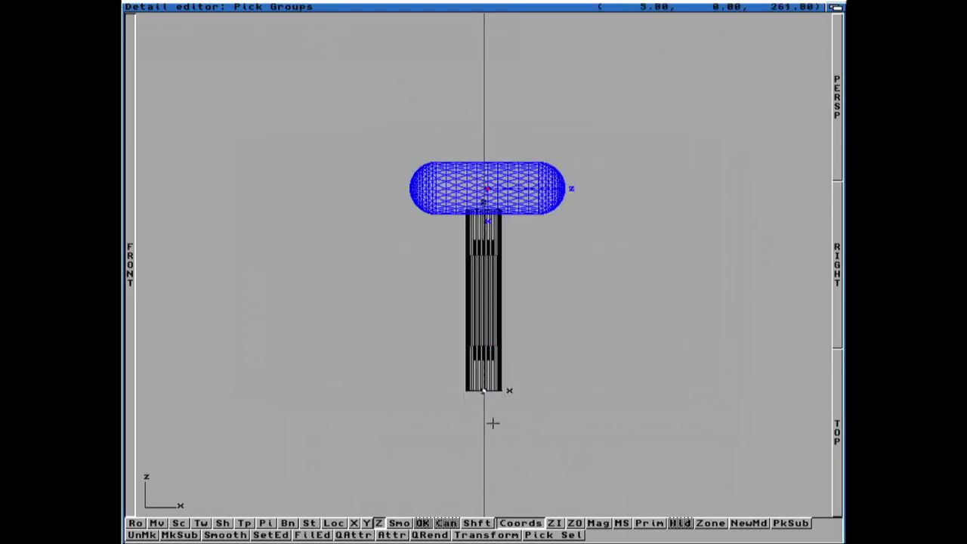
# Select the tube together with the rod and group the two objects
pyautogui.click(483, 390)
pyautogui.click(484, 390)
pyautogui.moveTo(335, 25); pyautogui.dragTo(458, 24, button='right')
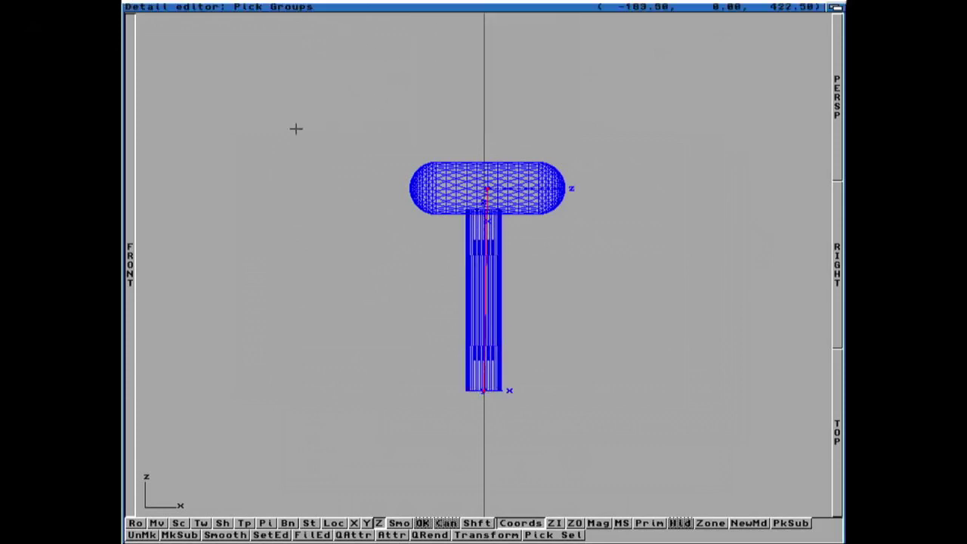
# Save the hammer group as Martau.iob in the DH1:3D-Data/Cloche drawer, replacing the existing file
pyautogui.moveTo(229, 26)
pyautogui.mouseDown(button='right')
pyautogui.moveTo(244, 5)
pyautogui.moveTo(242, 23)
pyautogui.mouseUp(button='right')
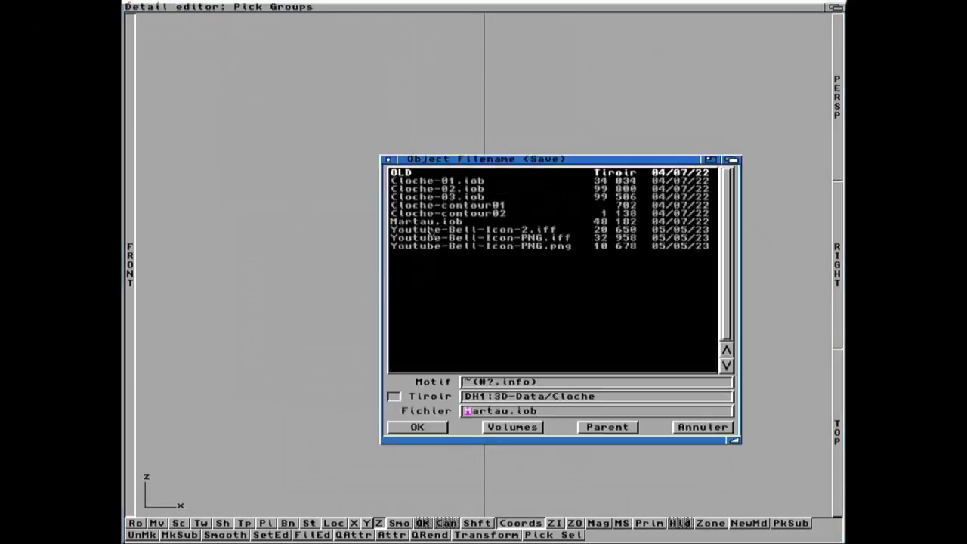
pyautogui.click(428, 222)
pyautogui.click(418, 427)
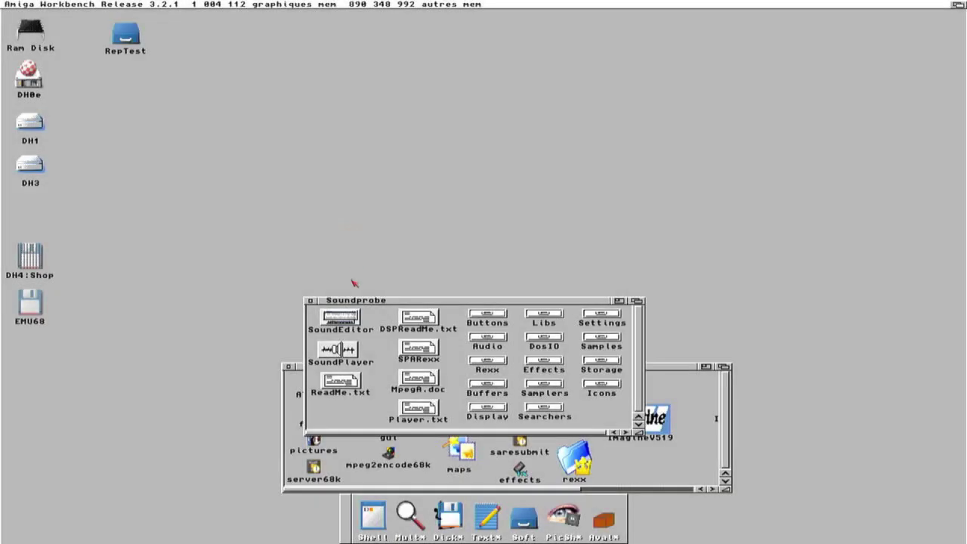
# Switch to Soundprobe by launching SoundEditor from its drawer and open the bell sound 1-Cloche.wav
pyautogui.click(346, 322)
pyautogui.doubleClick(346, 321)
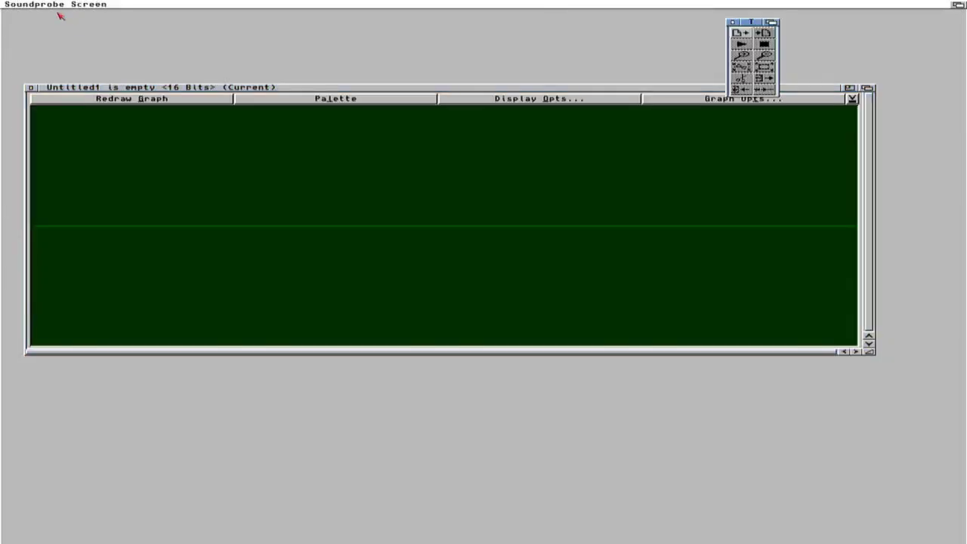
pyautogui.moveTo(60, 17)
pyautogui.mouseDown(button='right')
pyautogui.moveTo(50, 4)
pyautogui.moveTo(43, 25)
pyautogui.mouseUp(button='right')
pyautogui.doubleClick(379, 208)
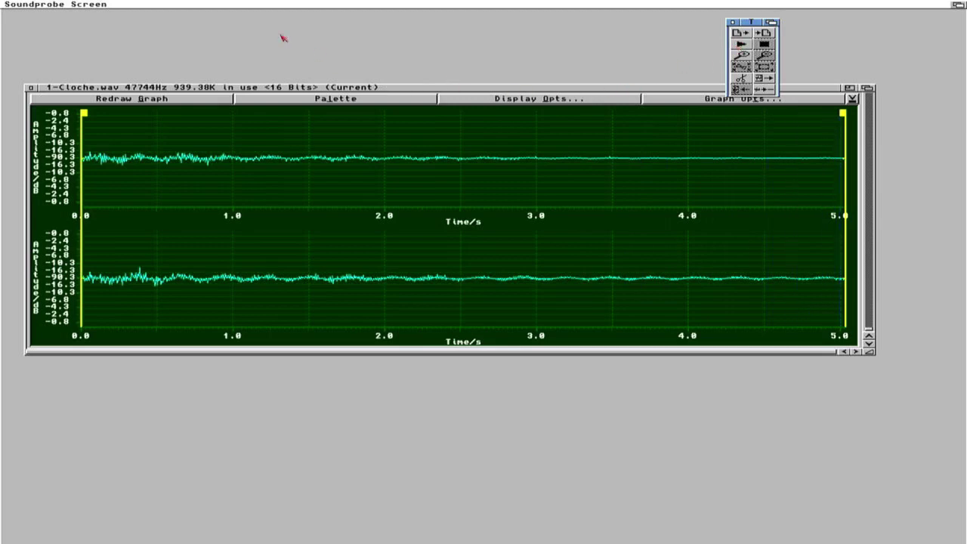
# Raise the volume of 1-Cloche.wav, play the sound back and shift its waveform window down
pyautogui.moveTo(160, 4); pyautogui.dragTo(271, 119, button='right')
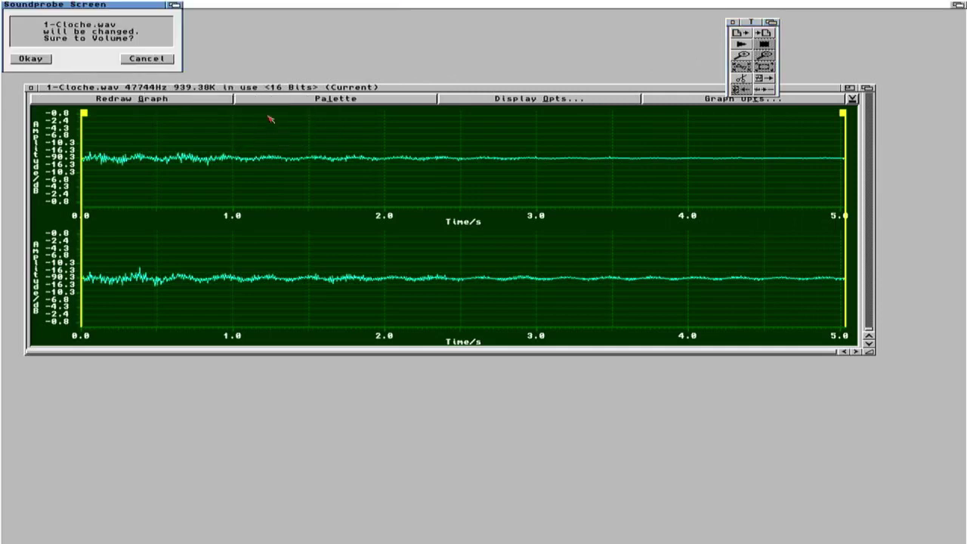
pyautogui.click(43, 61)
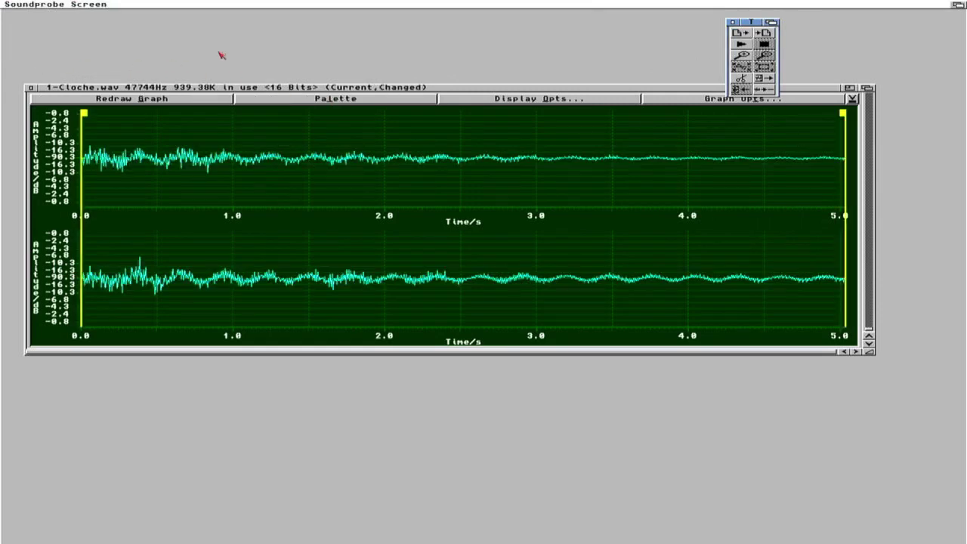
pyautogui.click(741, 44)
pyautogui.click(742, 44)
pyautogui.moveTo(689, 90); pyautogui.dragTo(692, 133)
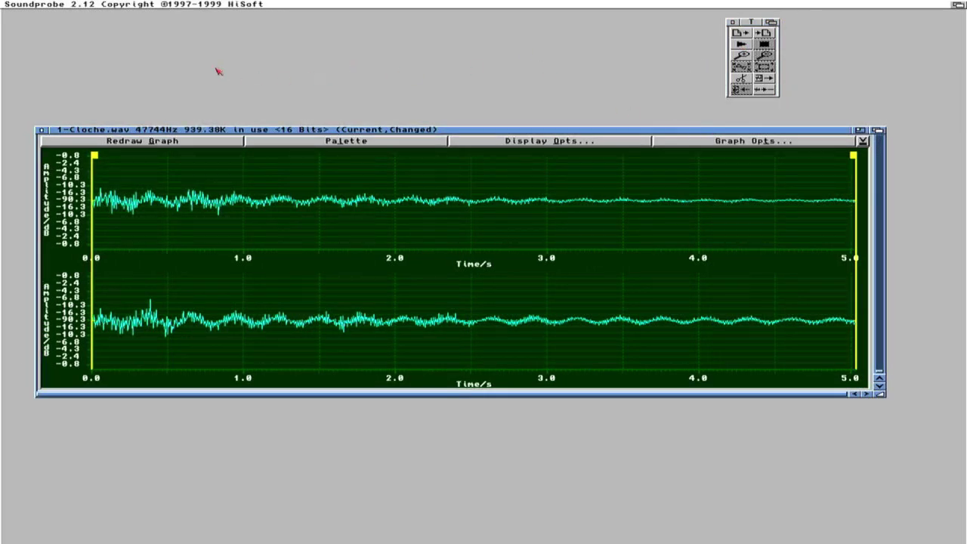
# Quit Soundprobe without saving the changes to 1-Cloche.wav and close its drawer window
pyautogui.moveTo(25, 4); pyautogui.dragTo(39, 114, button='right')
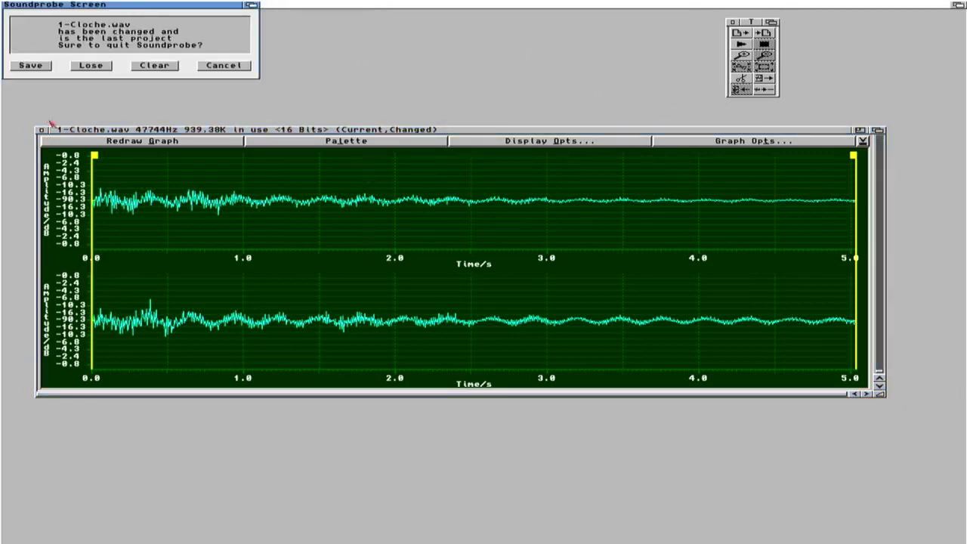
pyautogui.click(81, 67)
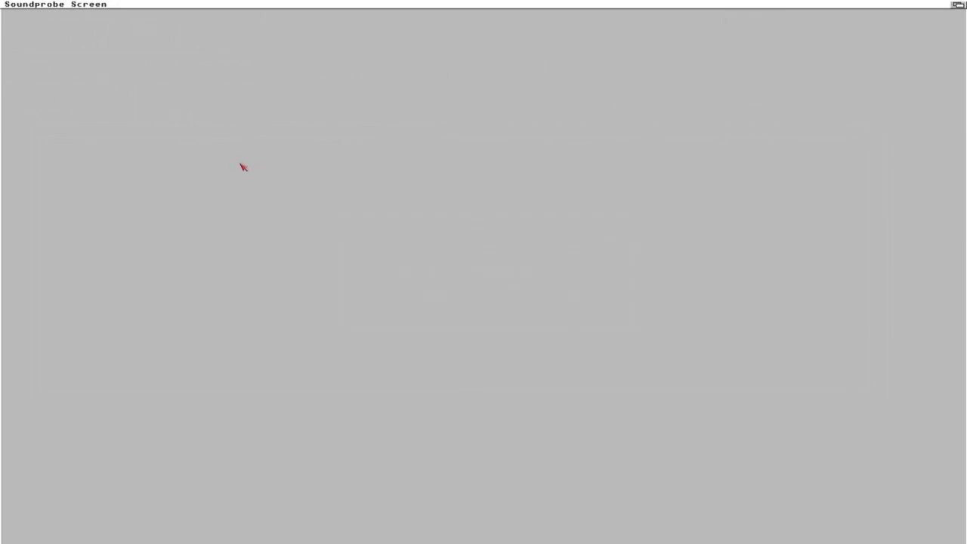
pyautogui.click(309, 300)
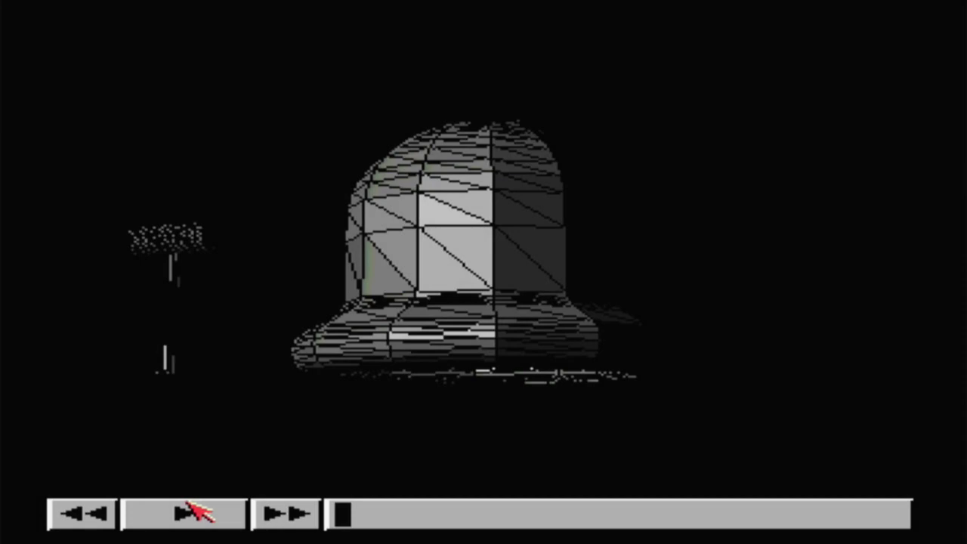
# Play the preview animation of the hammer striking the bell, starting it a second time once it has run through
pyautogui.click(188, 514)
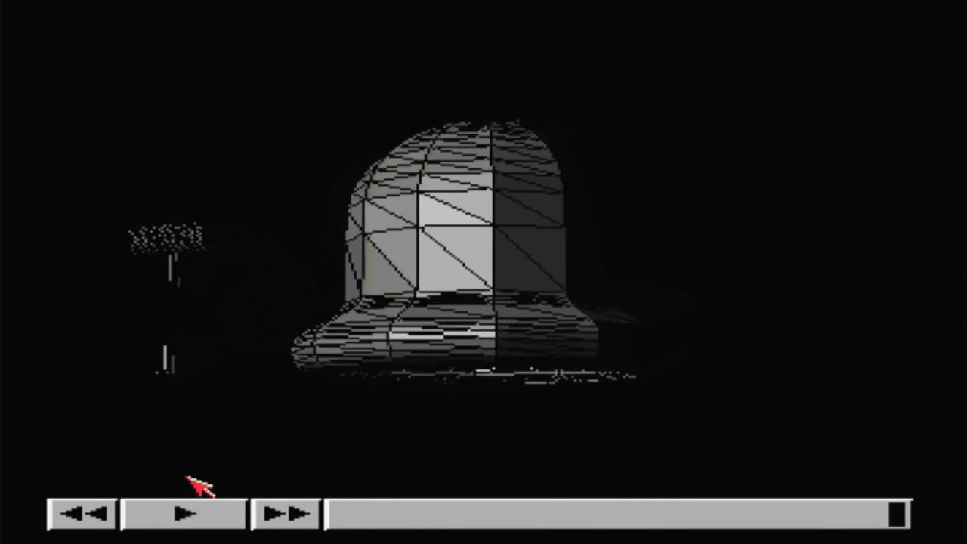
pyautogui.click(174, 516)
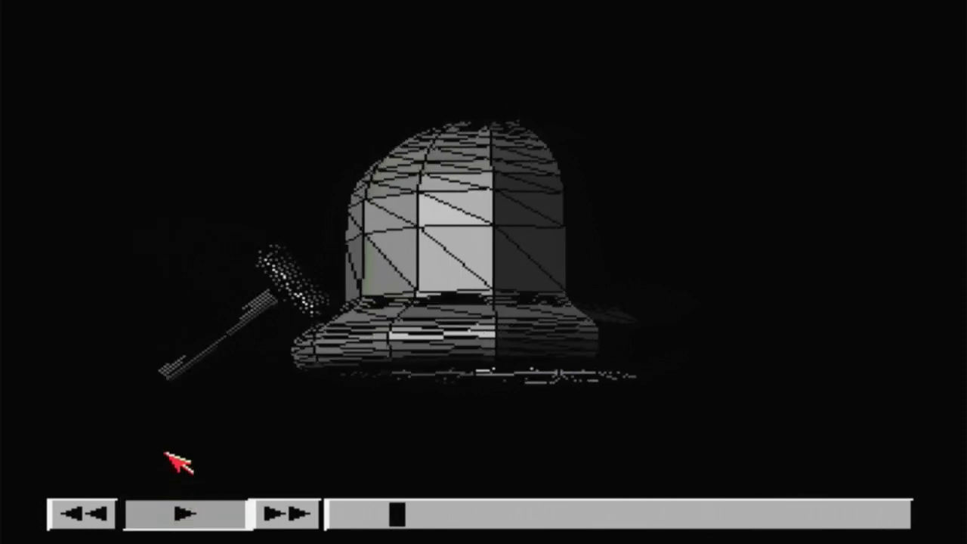